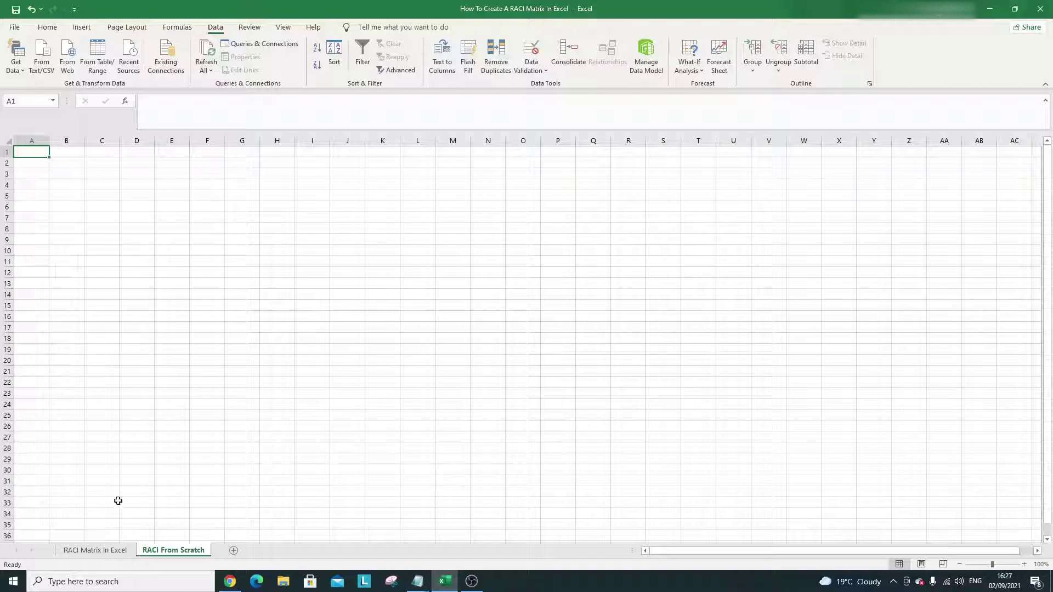
Examine the example RACI Matrix In Excel sheet, including its title, matrix layout and the legend of role codes with their definitions.
{"action": "left_click", "coordinate": [118, 550]}
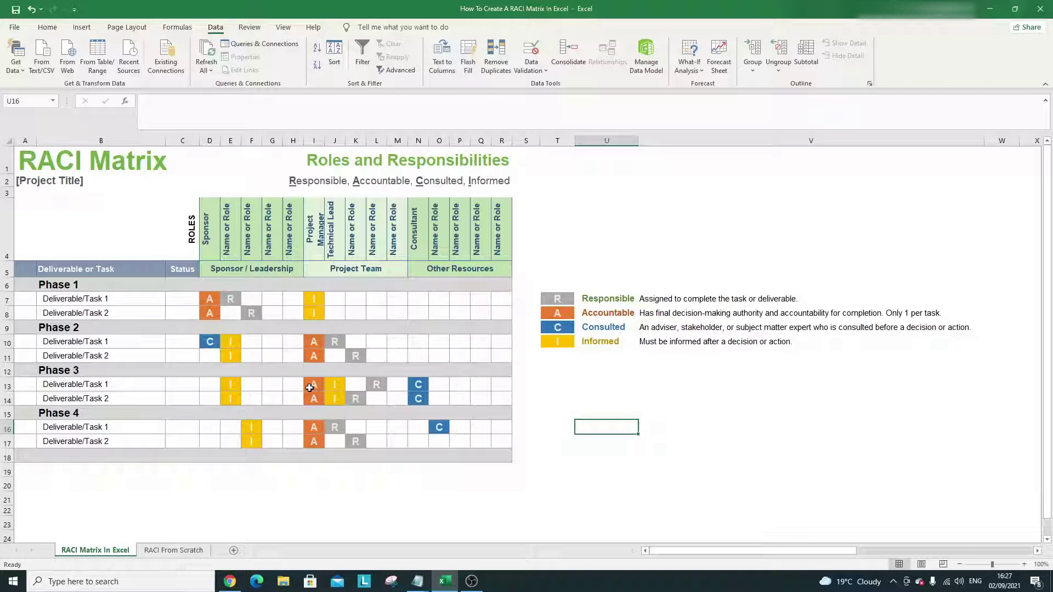
{"action": "left_click", "coordinate": [60, 163]}
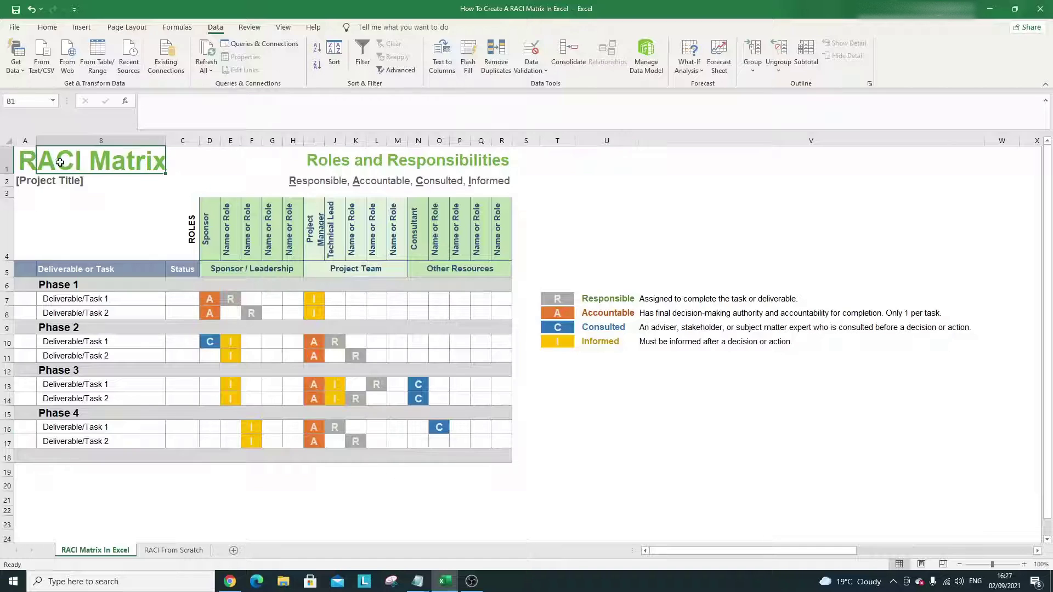
{"action": "left_click", "coordinate": [106, 190]}
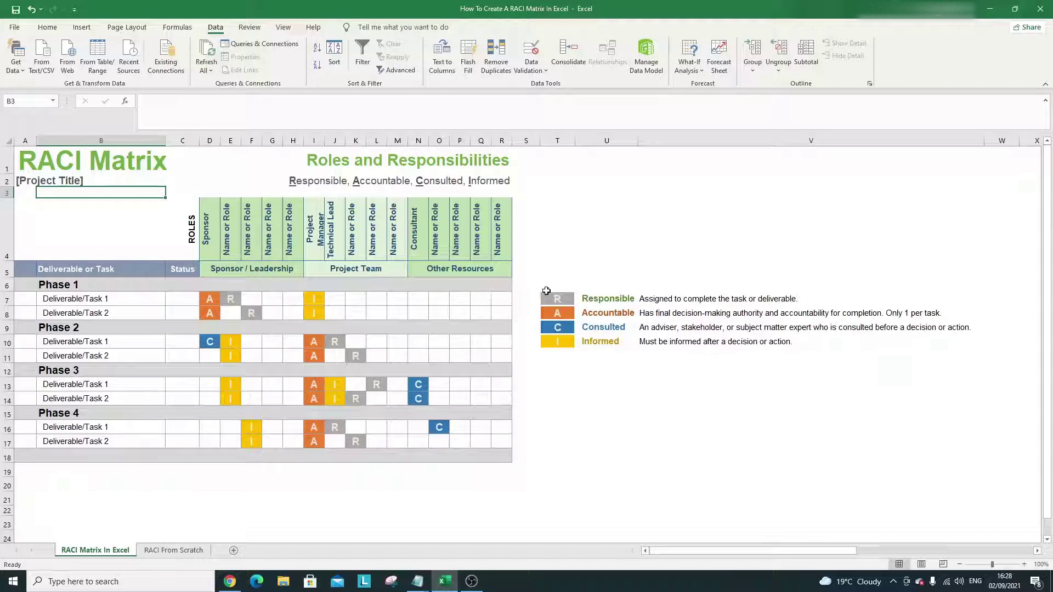
{"action": "left_click_drag", "start_coordinate": [550, 296], "coordinate": [560, 340]}
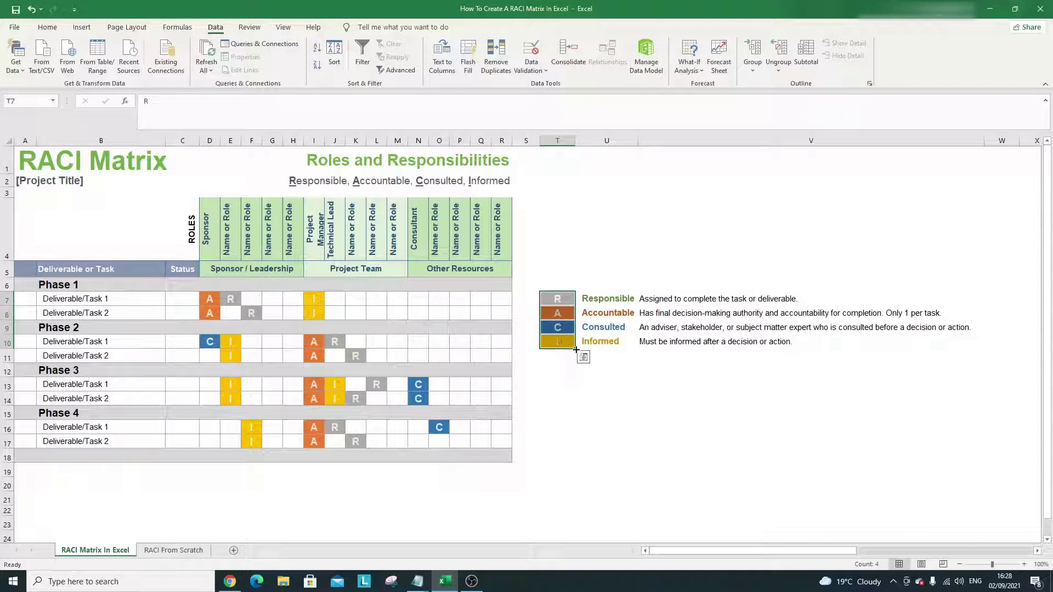
{"action": "left_click", "coordinate": [571, 356]}
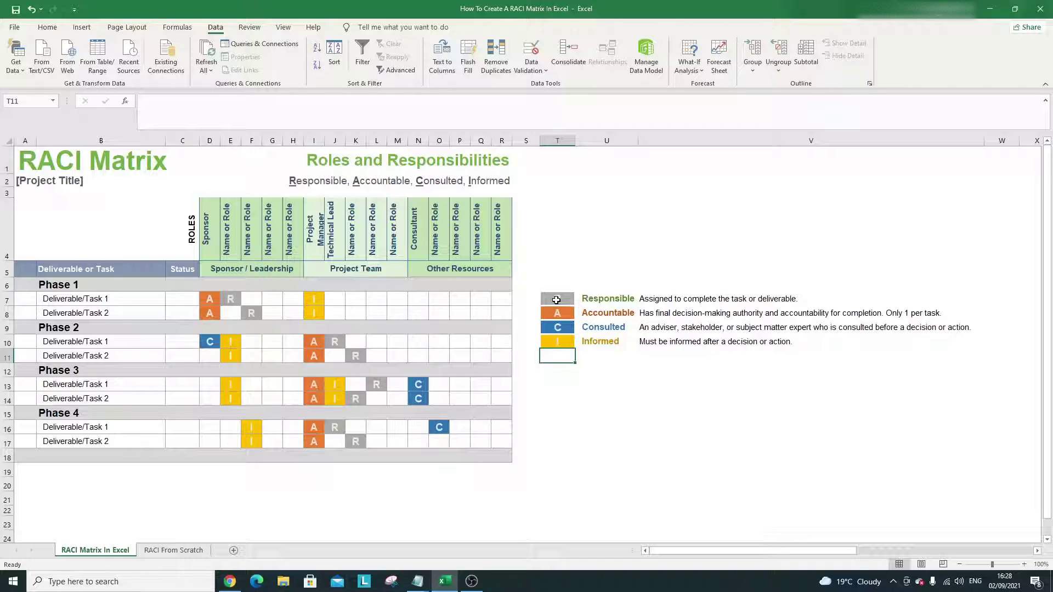
{"action": "left_click", "coordinate": [598, 299]}
{"action": "left_click_drag", "start_coordinate": [620, 293], "coordinate": [609, 294]}
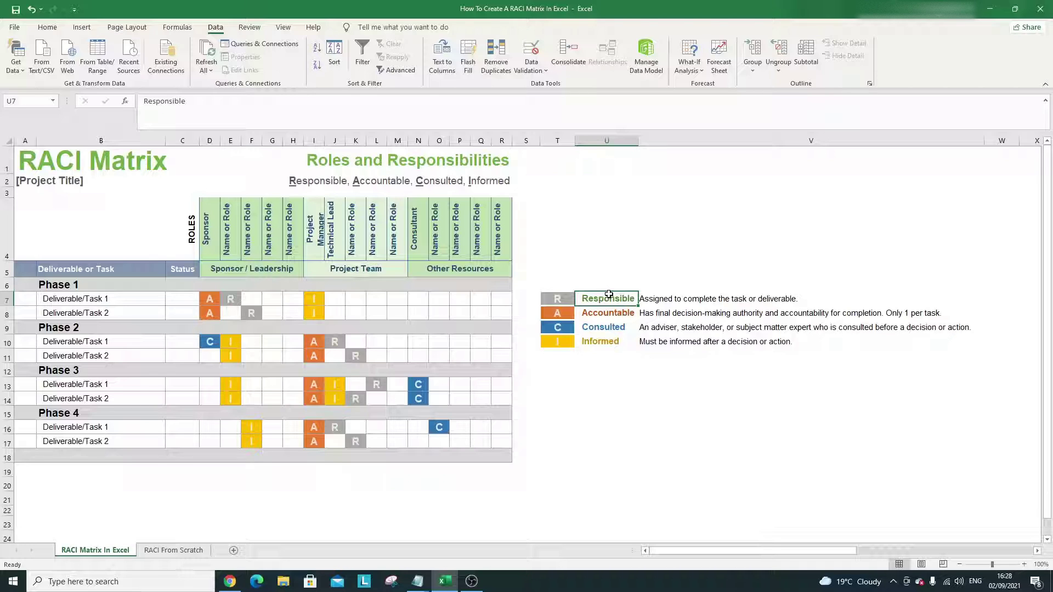
{"action": "left_click", "coordinate": [654, 299]}
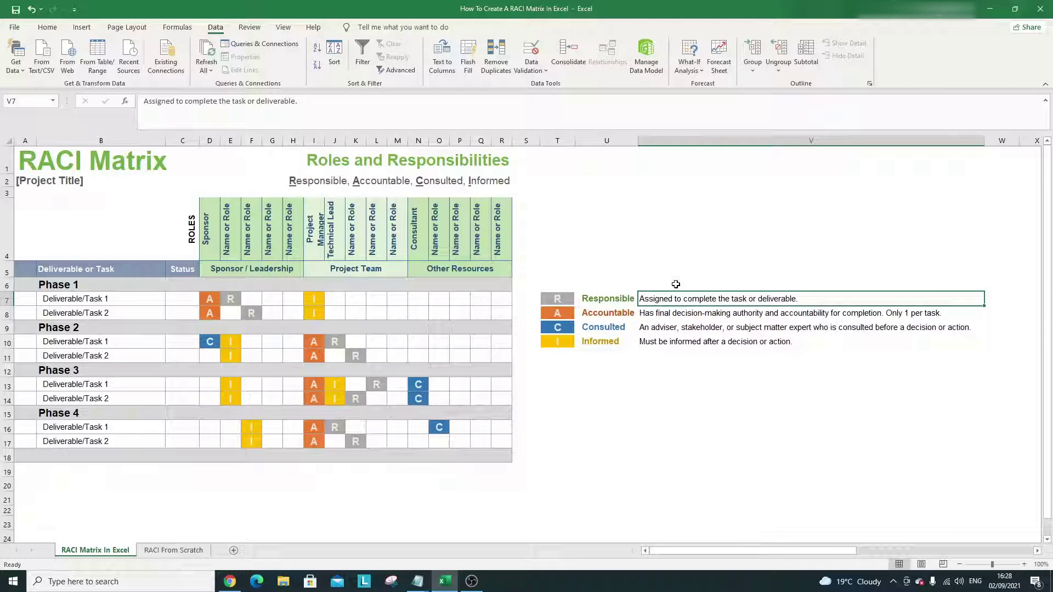
{"action": "left_click", "coordinate": [566, 309]}
{"action": "left_click", "coordinate": [588, 312]}
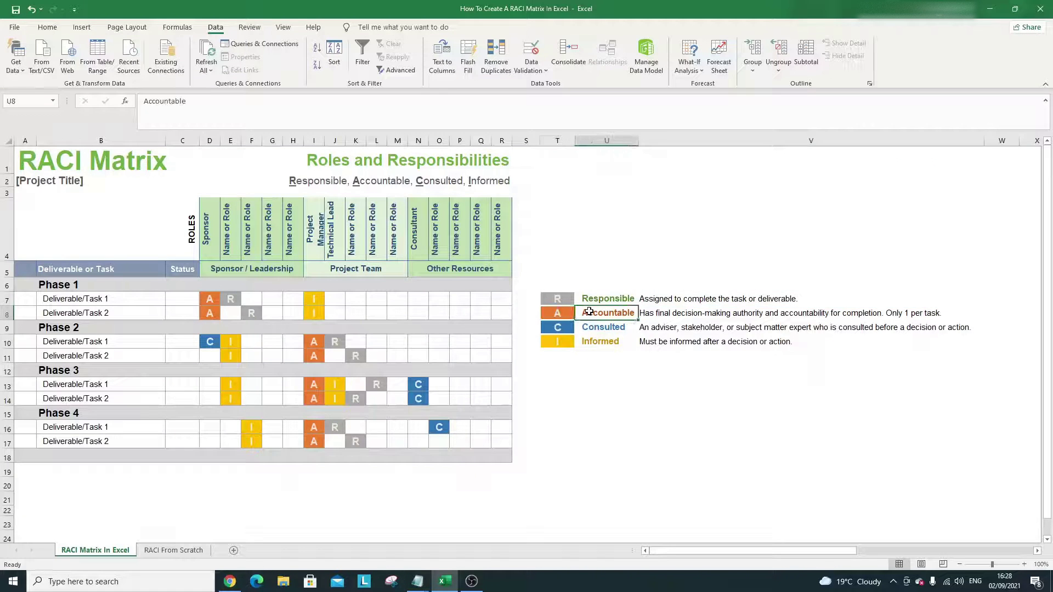
{"action": "left_click", "coordinate": [639, 284]}
{"action": "left_click", "coordinate": [677, 315]}
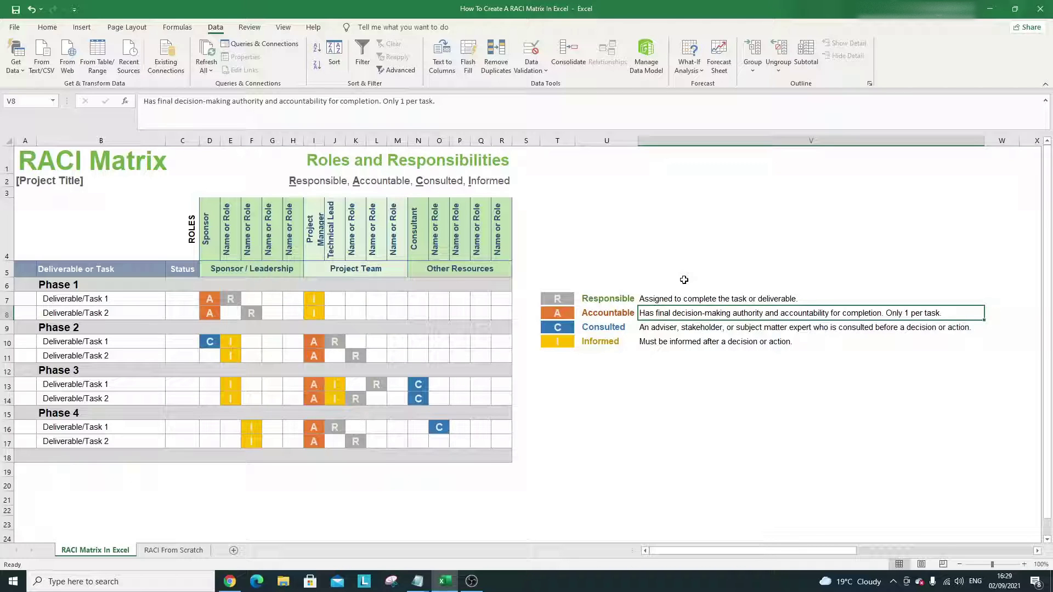
{"action": "left_click_drag", "start_coordinate": [57, 160], "coordinate": [668, 438]}
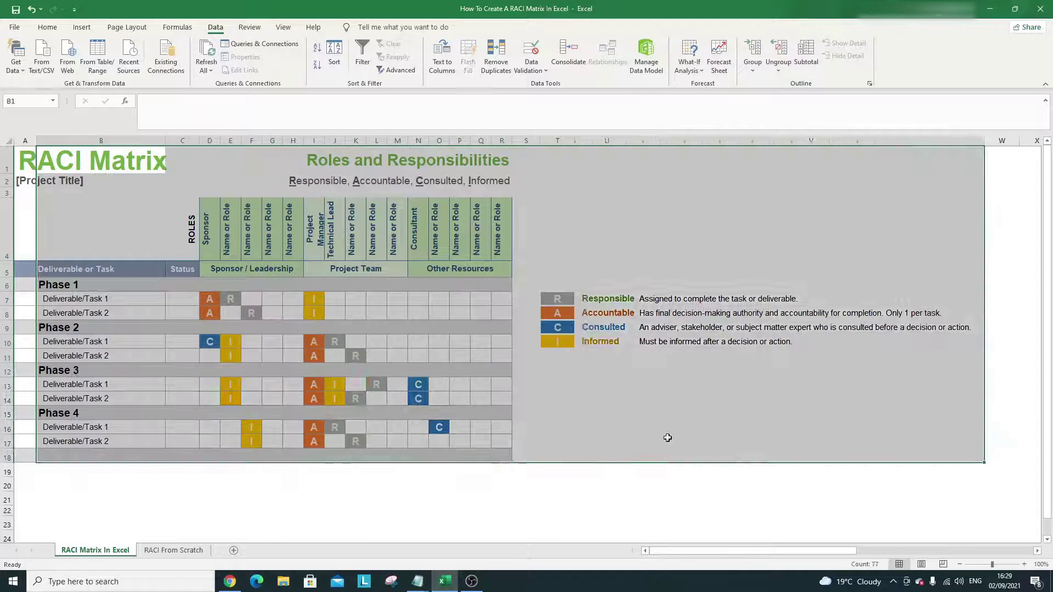
{"action": "left_click", "coordinate": [666, 434]}
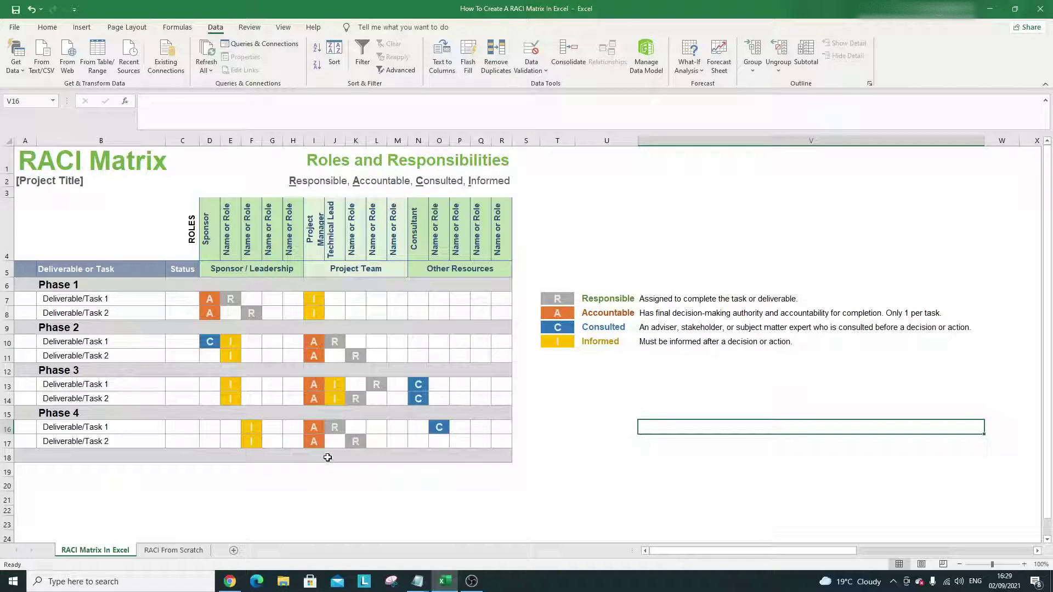
On the RACI From Scratch sheet, enter the title RACI Matrix in A1 and widen column A slightly to fit it.
{"action": "left_click", "coordinate": [186, 550]}
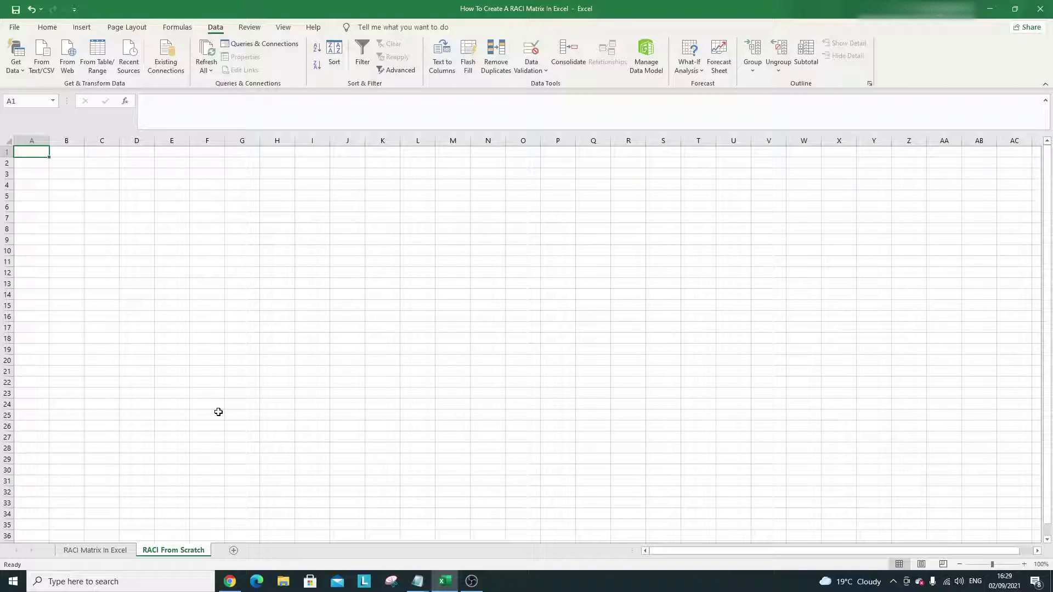
{"action": "type", "text": "R"}
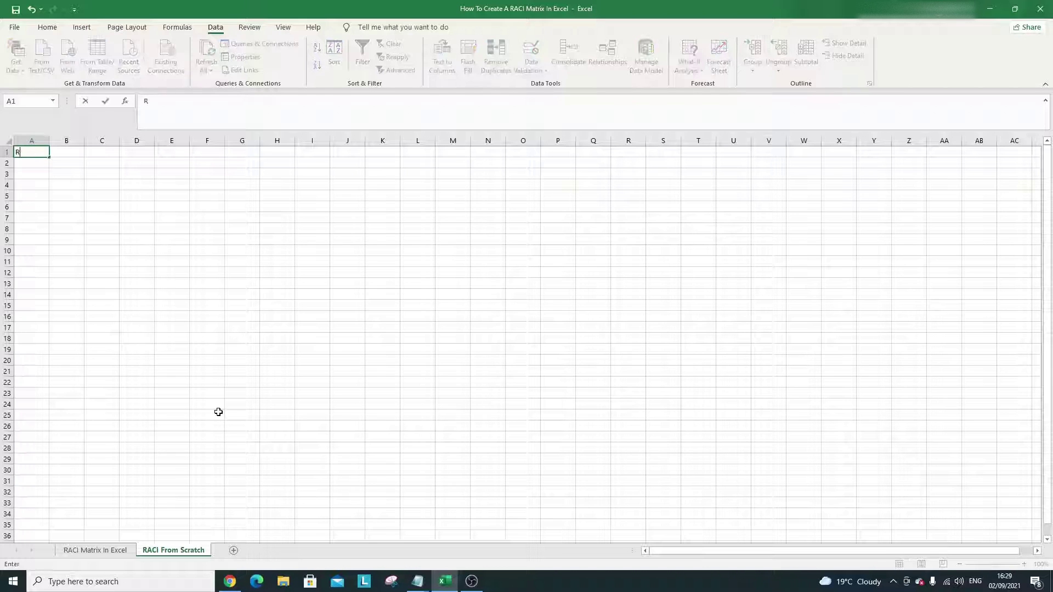
{"action": "type", "text": "ACI MAtrix"}
{"action": "left_click", "coordinate": [136, 201]}
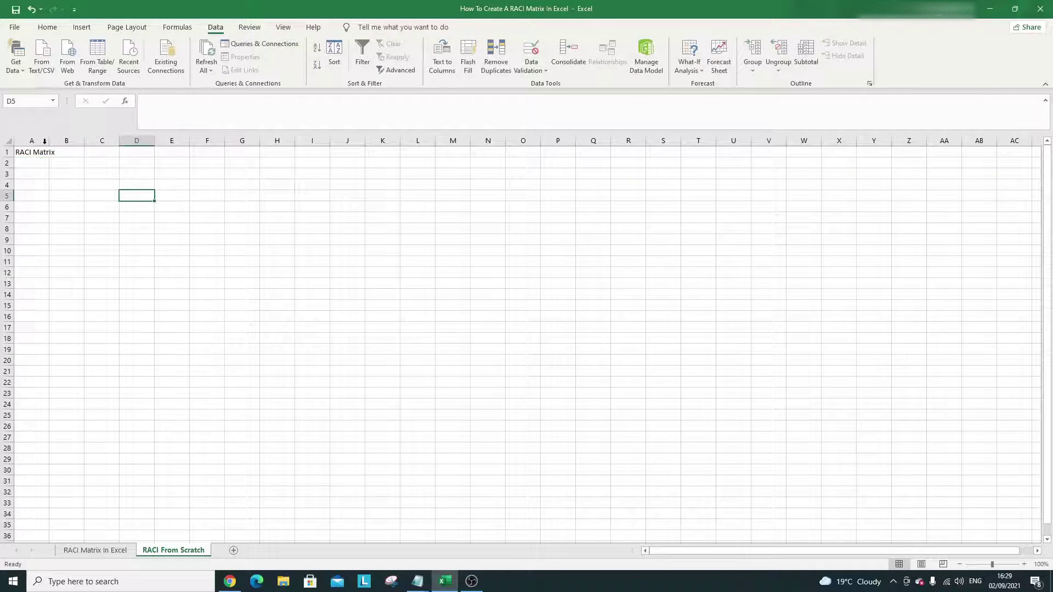
{"action": "left_click_drag", "start_coordinate": [50, 140], "coordinate": [59, 141]}
{"action": "left_click", "coordinate": [110, 174]}
Make the A1 title bold at font size 28 and widen column A to fit the enlarged text.
{"action": "left_click", "coordinate": [49, 153]}
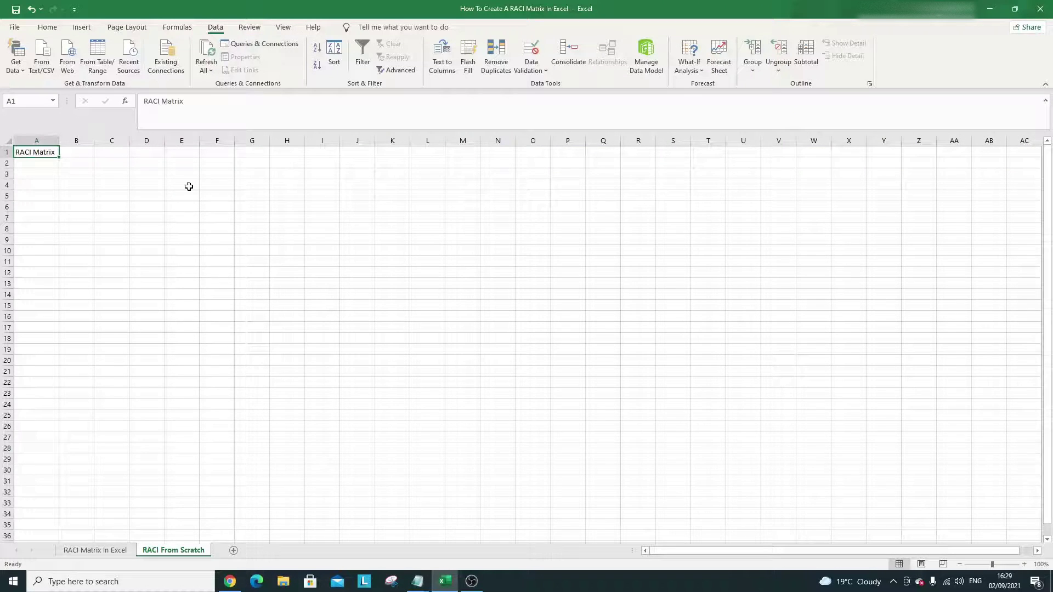
{"action": "left_click", "coordinate": [46, 28]}
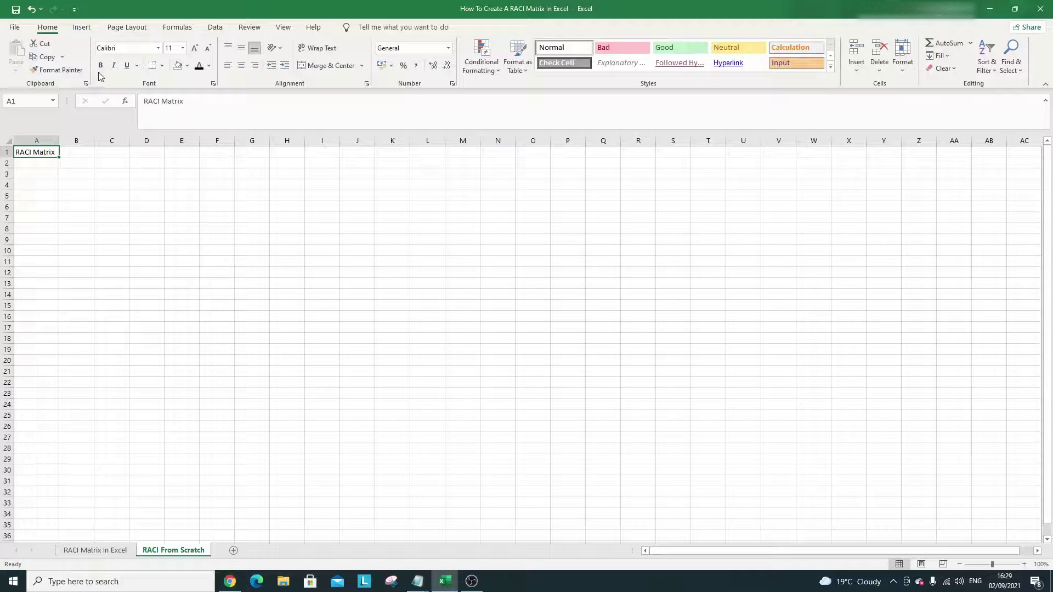
{"action": "left_click", "coordinate": [101, 65]}
{"action": "left_click", "coordinate": [195, 48]}
{"action": "left_click", "coordinate": [195, 48]}
{"action": "left_click", "coordinate": [195, 49]}
{"action": "left_click", "coordinate": [195, 48]}
{"action": "left_click", "coordinate": [195, 48]}
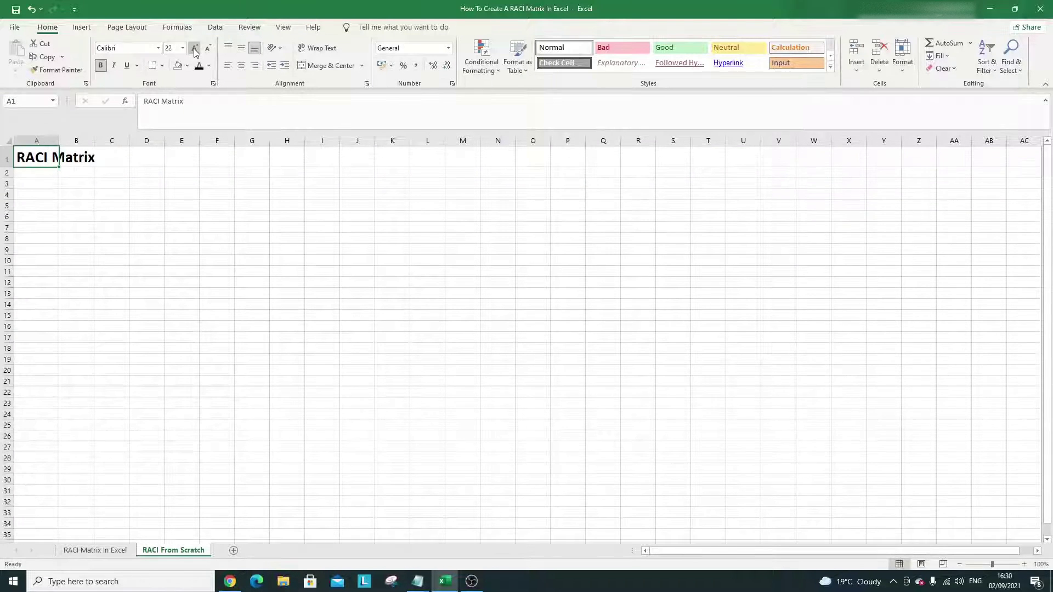
{"action": "left_click", "coordinate": [195, 48]}
{"action": "left_click", "coordinate": [195, 48]}
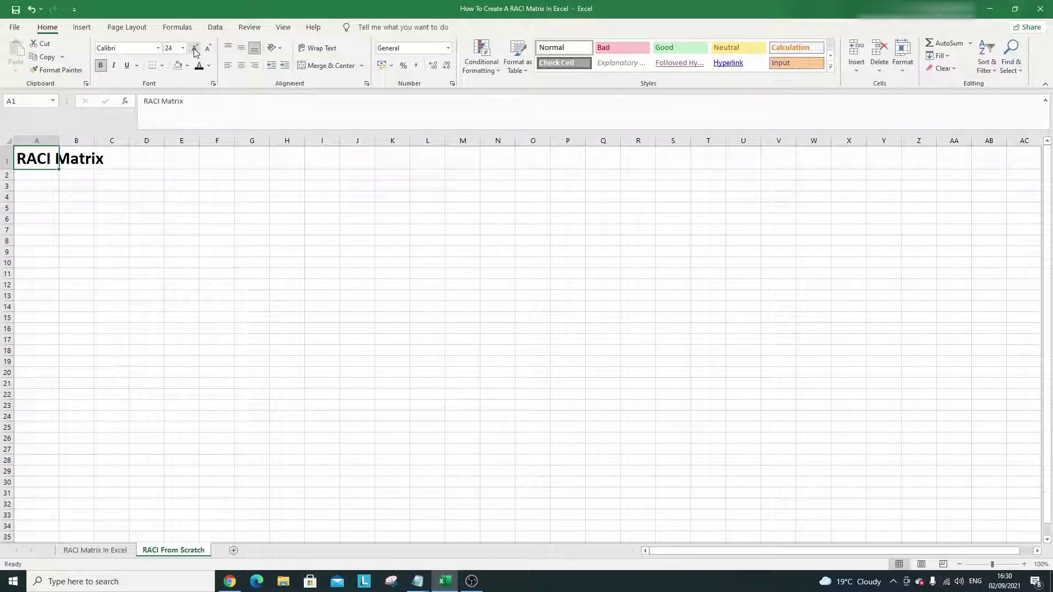
{"action": "left_click", "coordinate": [207, 49]}
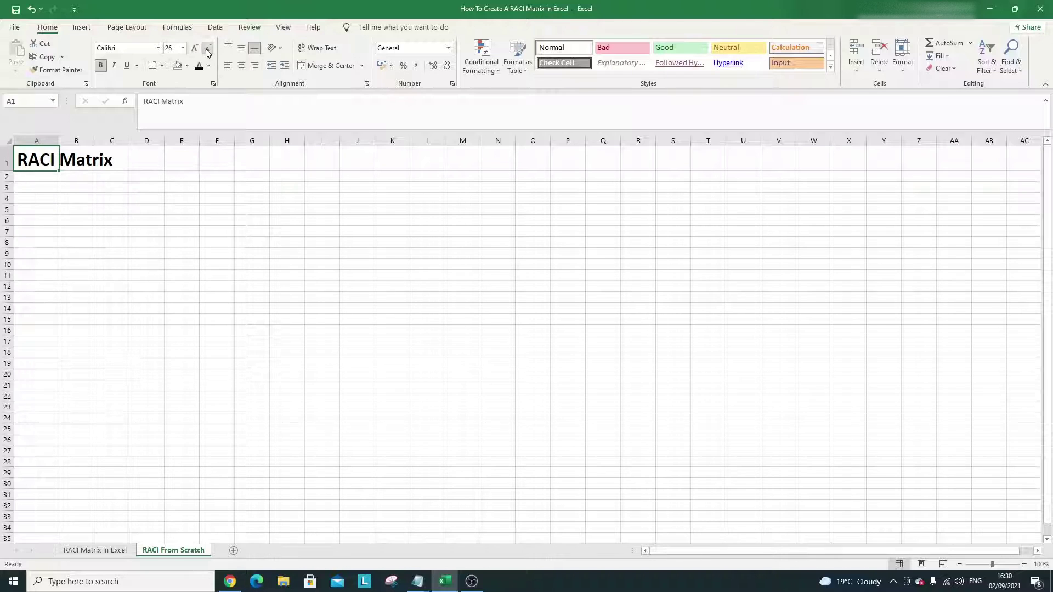
{"action": "left_click", "coordinate": [197, 49]}
{"action": "left_click", "coordinate": [196, 48]}
{"action": "left_click", "coordinate": [196, 49]}
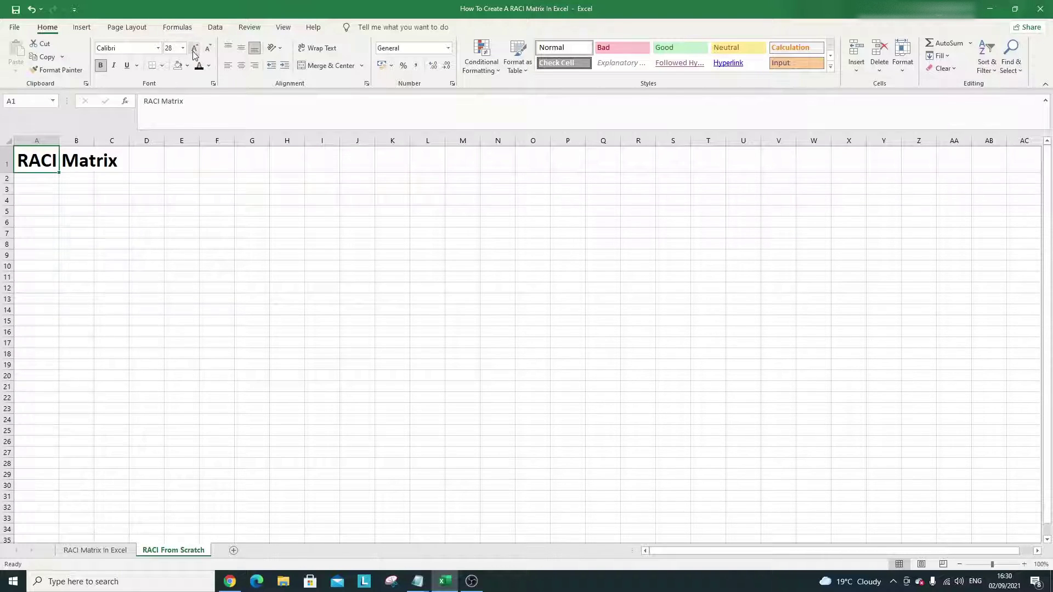
{"action": "left_click_drag", "start_coordinate": [60, 142], "coordinate": [128, 143]}
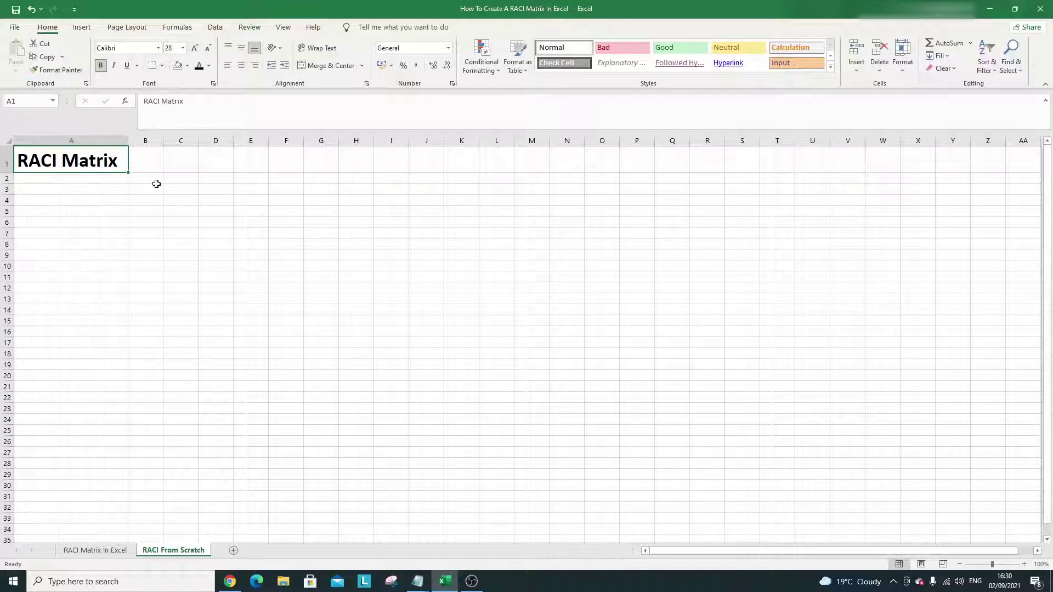
Enter the subtitle Creating a RACI Matrix From Scratch in A2 and widen column A to fit it.
{"action": "left_click", "coordinate": [106, 178]}
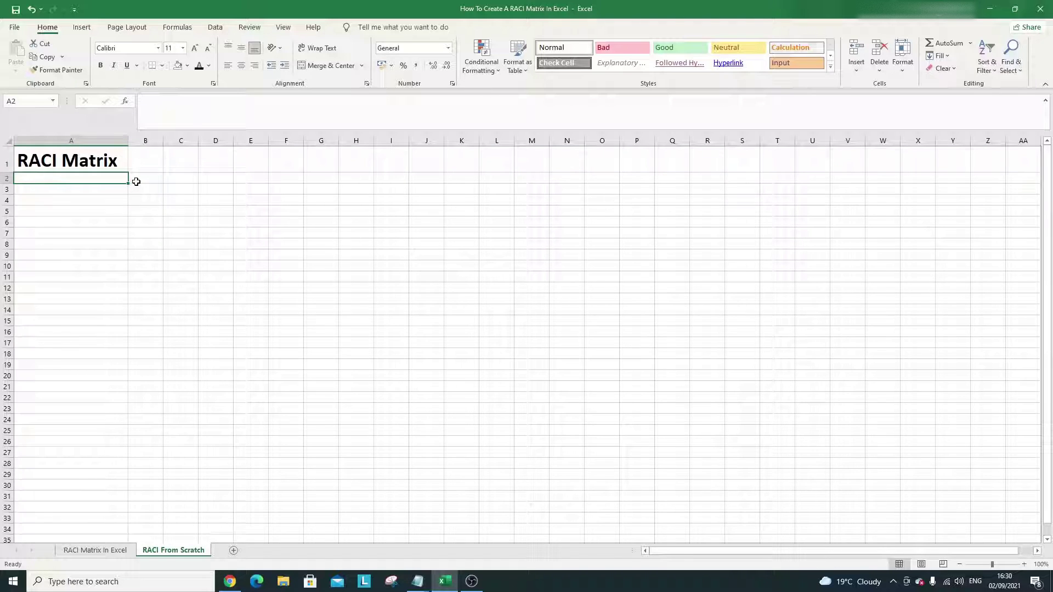
{"action": "type", "text": "Creating a"}
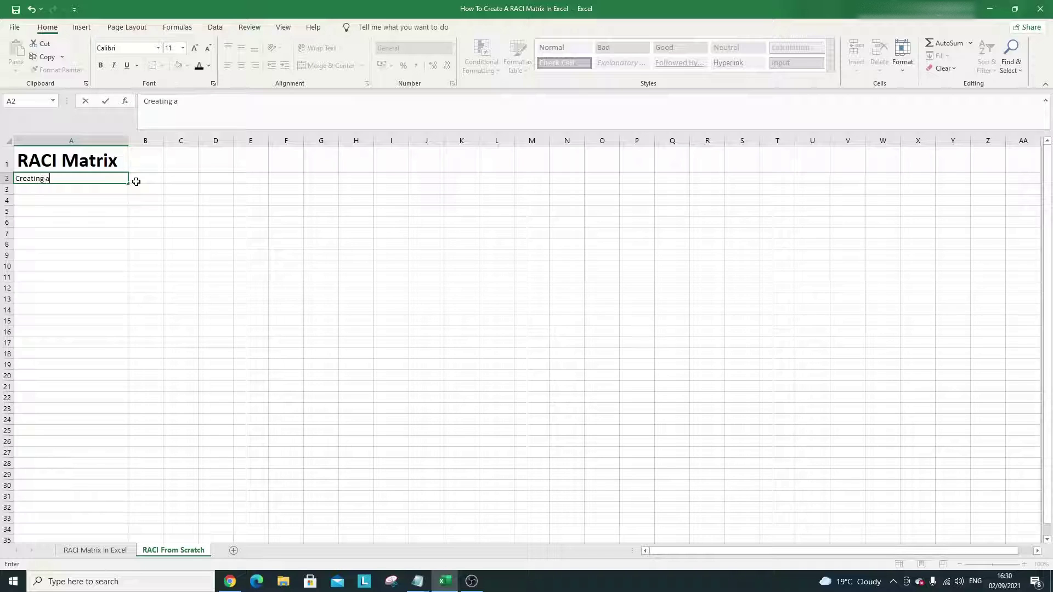
{"action": "type", "text": " RACI Matrix From Scra"}
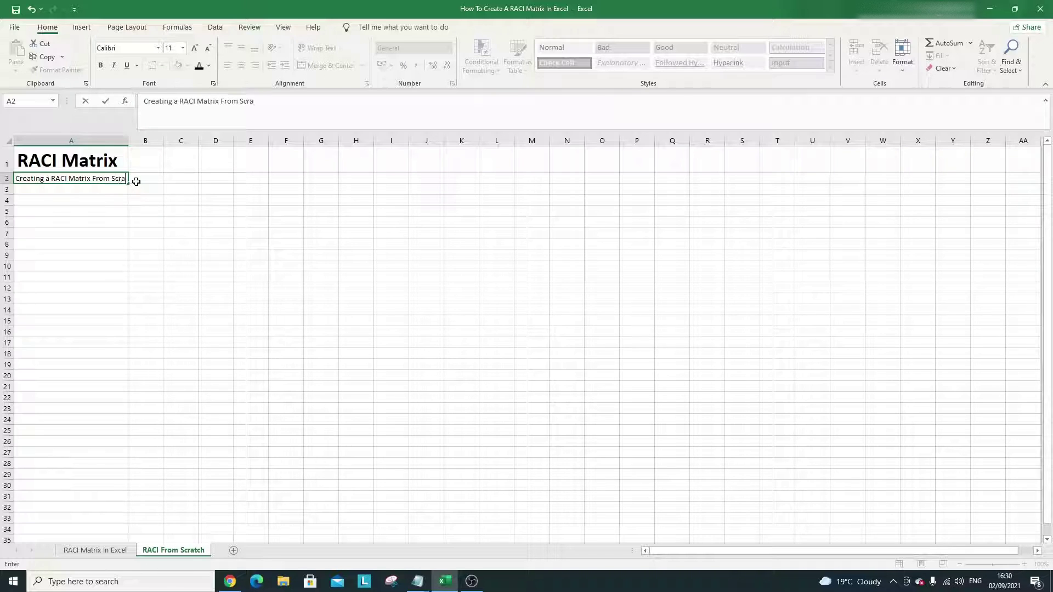
{"action": "type", "text": "tch"}
{"action": "left_click", "coordinate": [170, 212]}
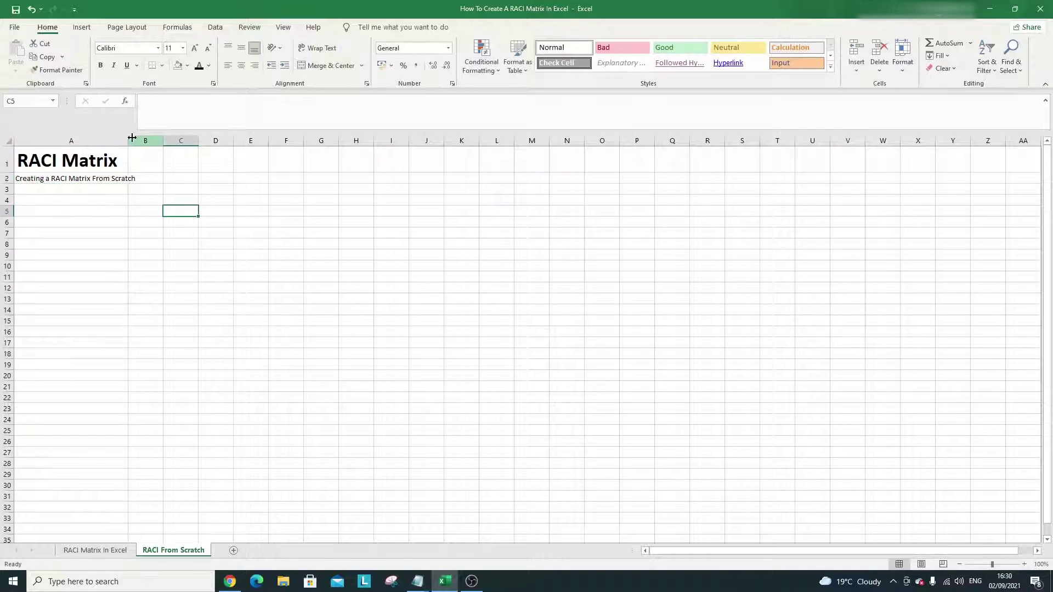
{"action": "left_click_drag", "start_coordinate": [128, 140], "coordinate": [142, 140]}
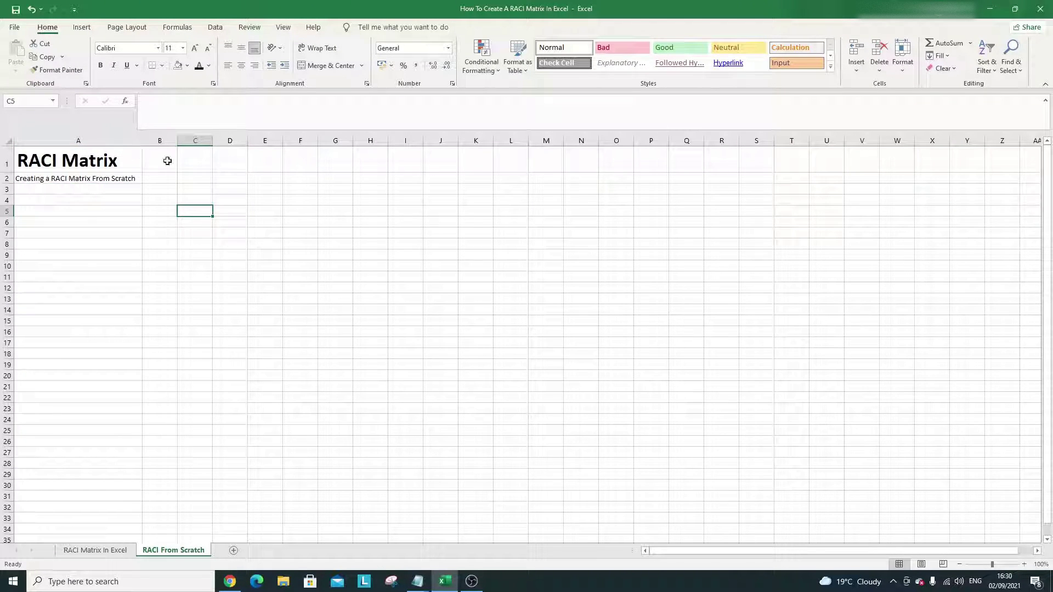
{"action": "left_click", "coordinate": [132, 141]}
{"action": "left_click", "coordinate": [163, 150]}
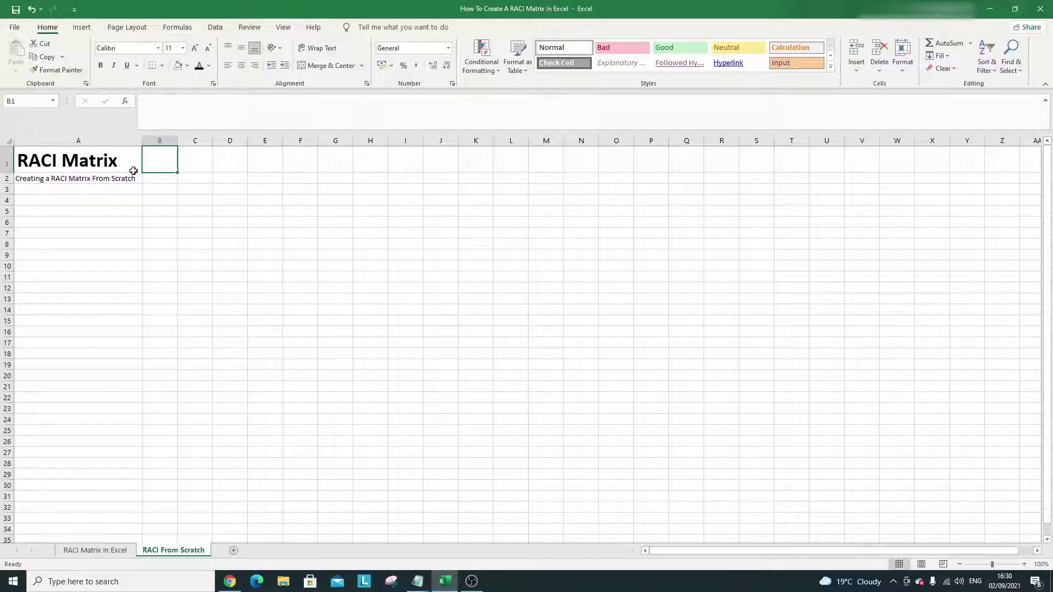
{"action": "mouse_move", "coordinate": [142, 141]}
{"action": "left_mouse_down"}
{"action": "mouse_move", "coordinate": [159, 141]}
{"action": "mouse_move", "coordinate": [114, 141]}
{"action": "mouse_move", "coordinate": [142, 141]}
{"action": "left_mouse_up"}
{"action": "left_click", "coordinate": [186, 188]}
{"action": "left_click", "coordinate": [135, 158]}
{"action": "left_click", "coordinate": [174, 193]}
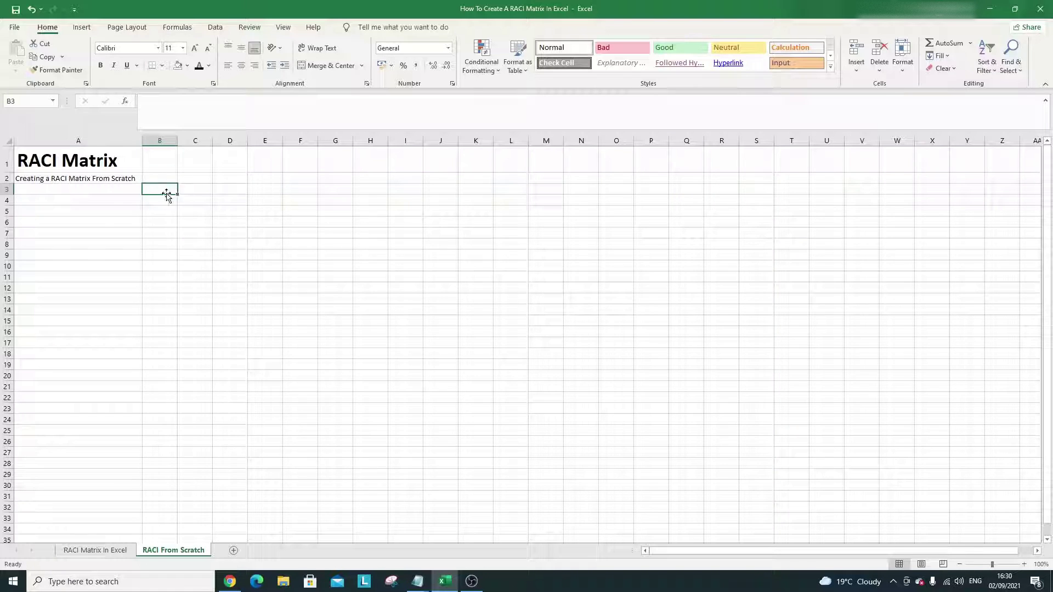
{"action": "left_click", "coordinate": [103, 209]}
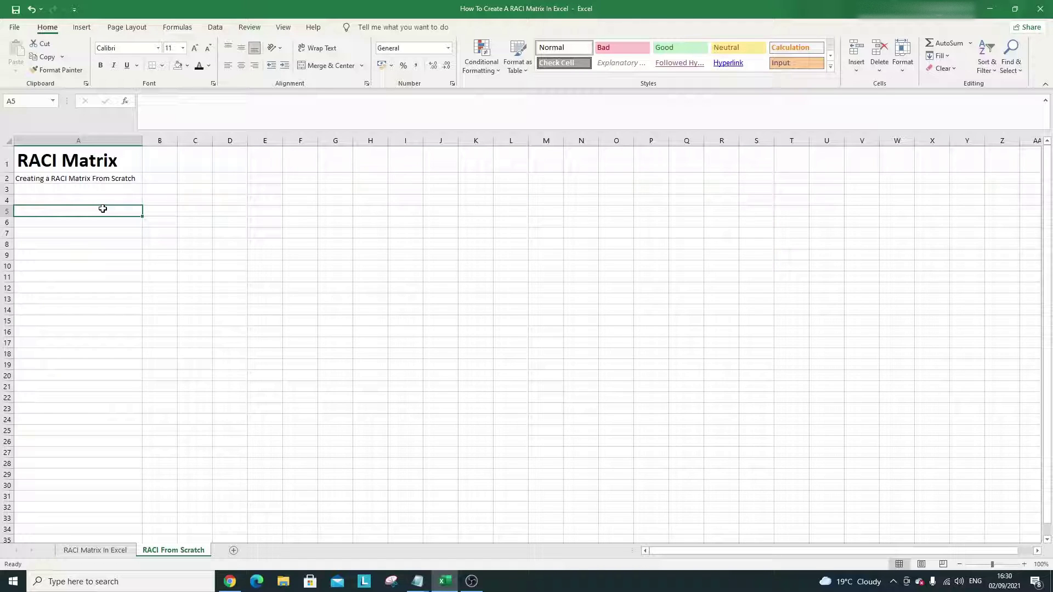
{"action": "key", "text": "Right"}
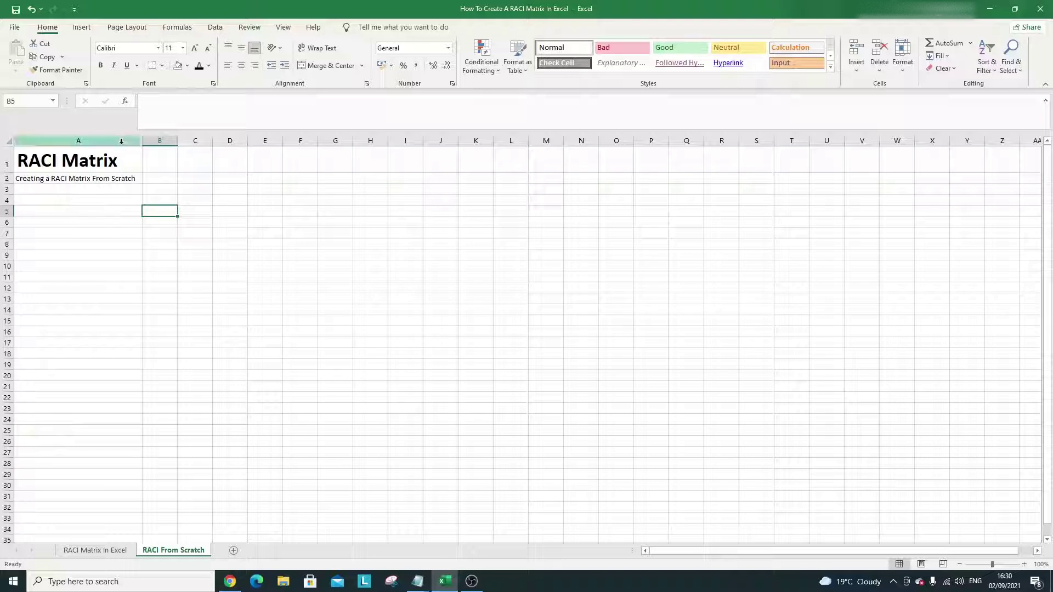
Narrow column A so the title overflows into column B, and enter a bold Deliverable or Task header in B4.
{"action": "left_click_drag", "start_coordinate": [142, 141], "coordinate": [91, 144]}
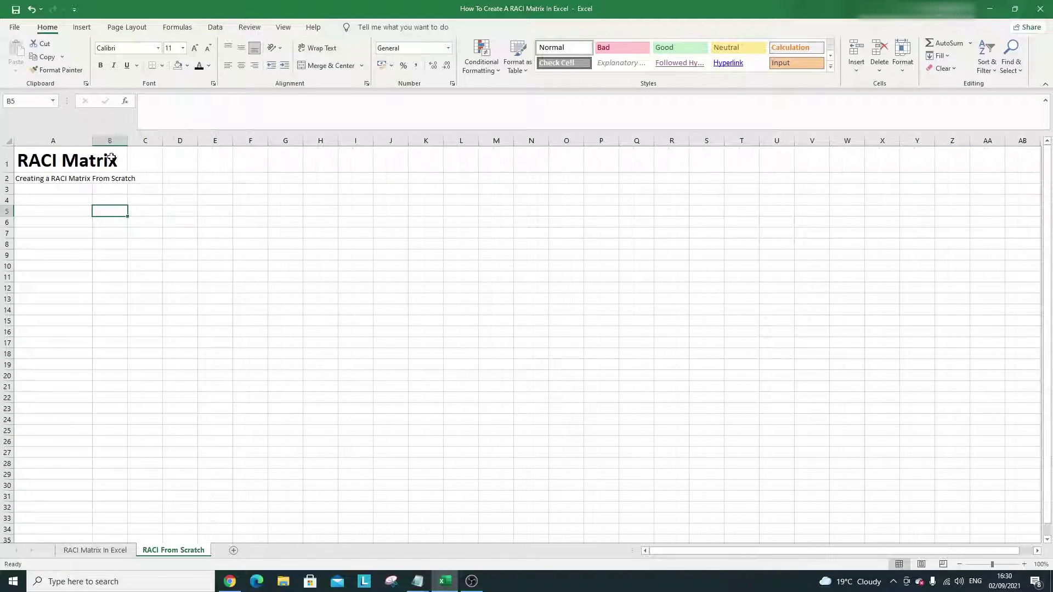
{"action": "left_click", "coordinate": [113, 200]}
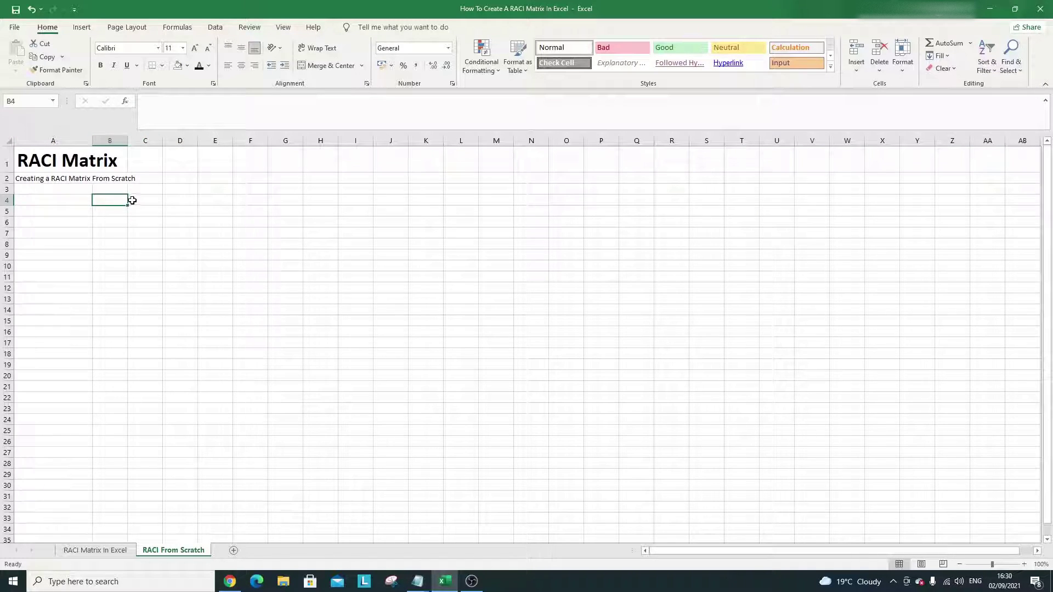
{"action": "type", "text": "Deliverable or"}
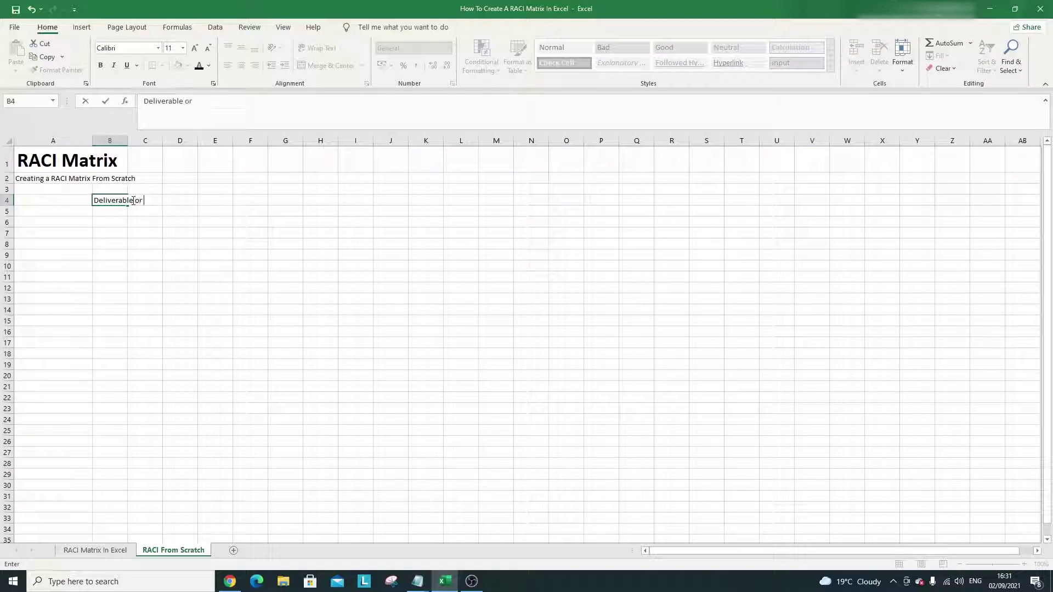
{"action": "type", "text": " Task"}
{"action": "key", "text": "Return"}
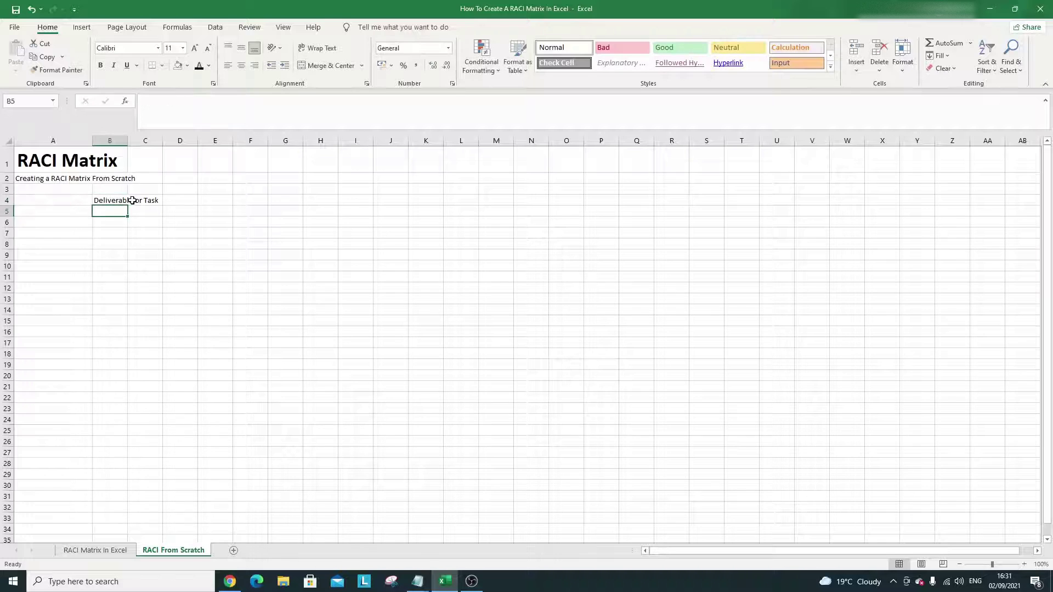
{"action": "left_click", "coordinate": [122, 200]}
{"action": "left_click", "coordinate": [100, 65]}
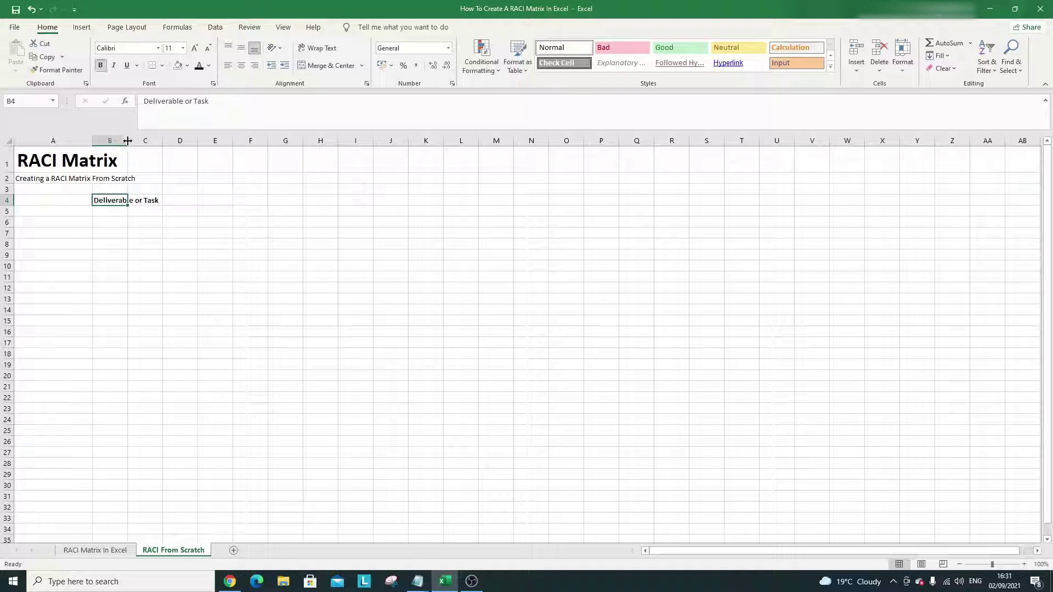
Widen column B to fit the Deliverable or Task header, and enter a Status header in C4.
{"action": "left_click_drag", "start_coordinate": [127, 141], "coordinate": [169, 141]}
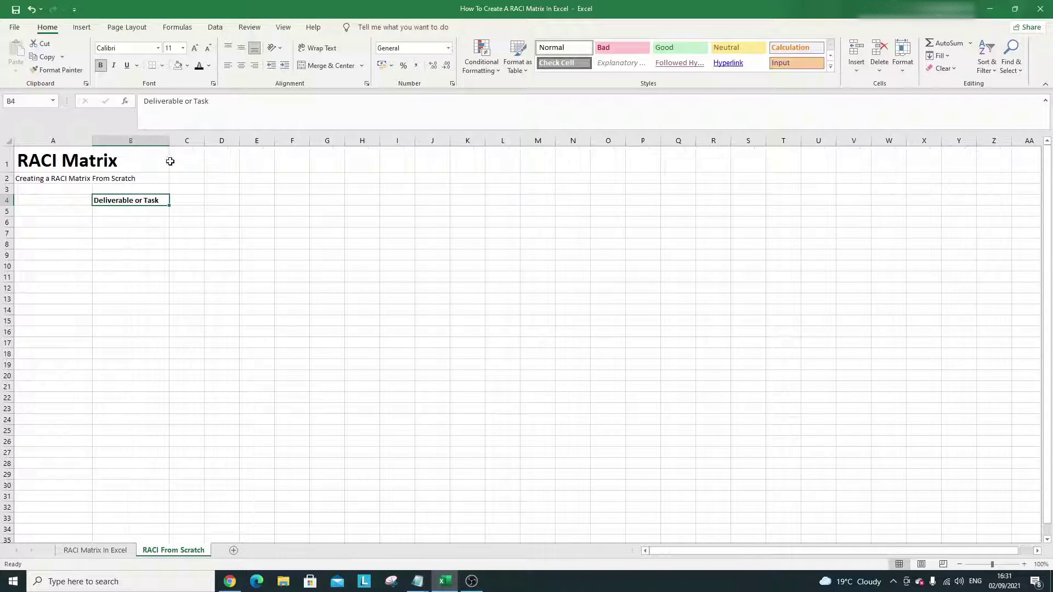
{"action": "key", "text": "Tab"}
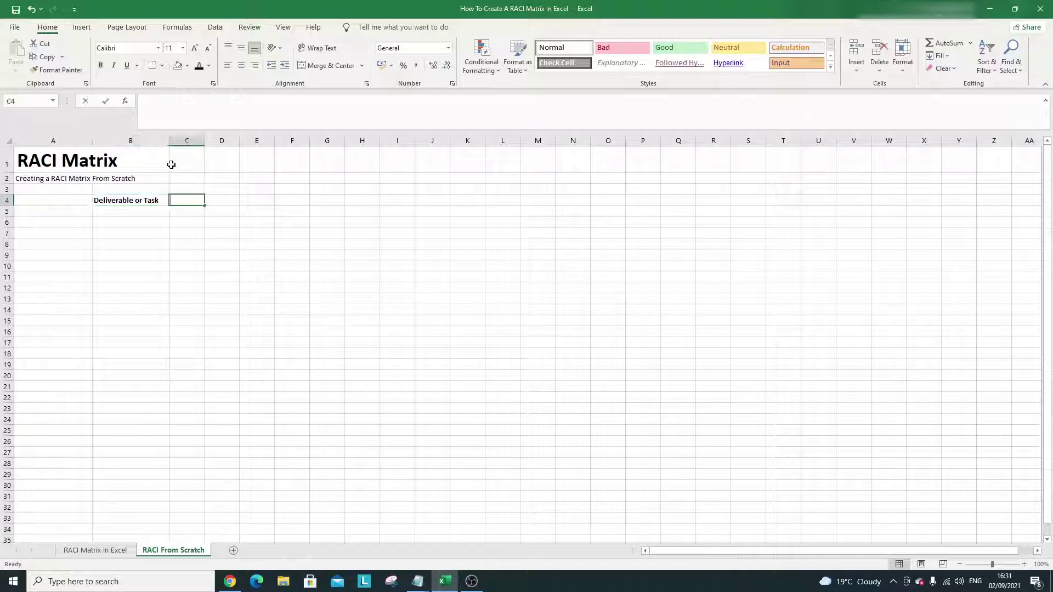
{"action": "type", "text": "Status"}
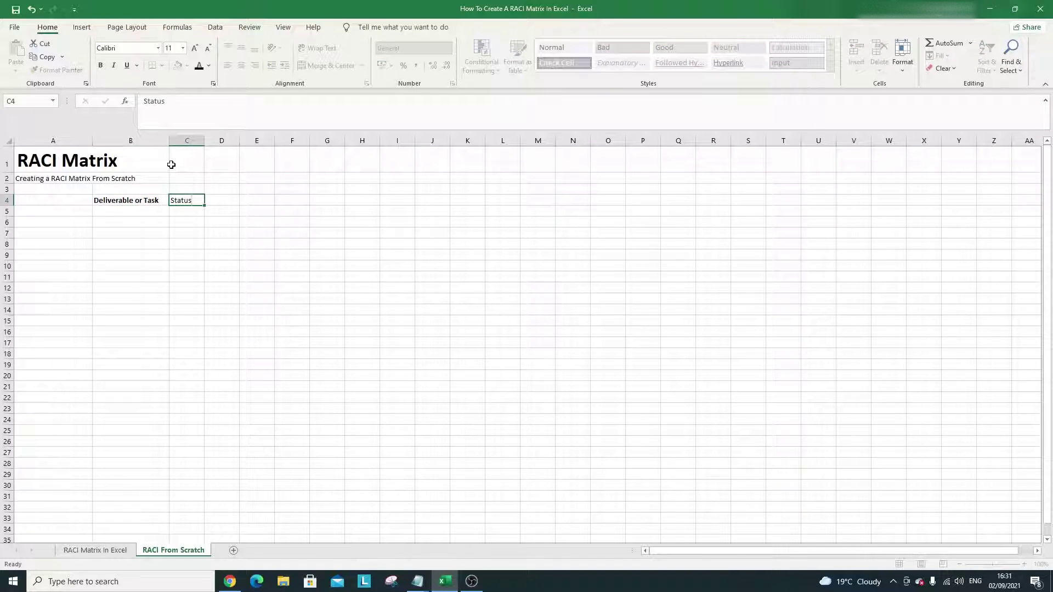
{"action": "key", "text": "Return"}
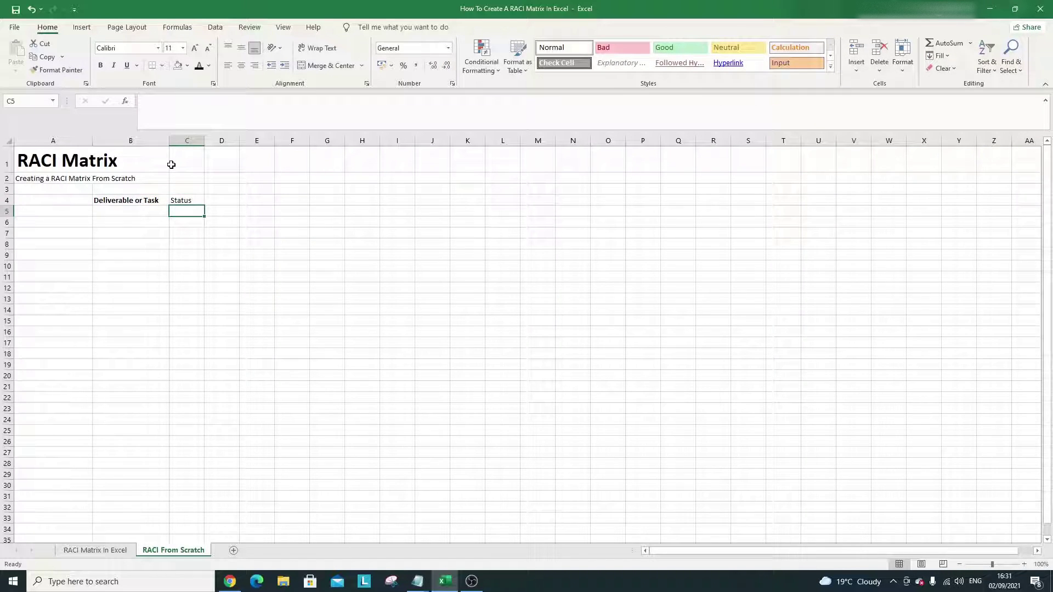
Enter the group header Sponsership/Leadership in D4.
{"action": "left_click", "coordinate": [227, 200]}
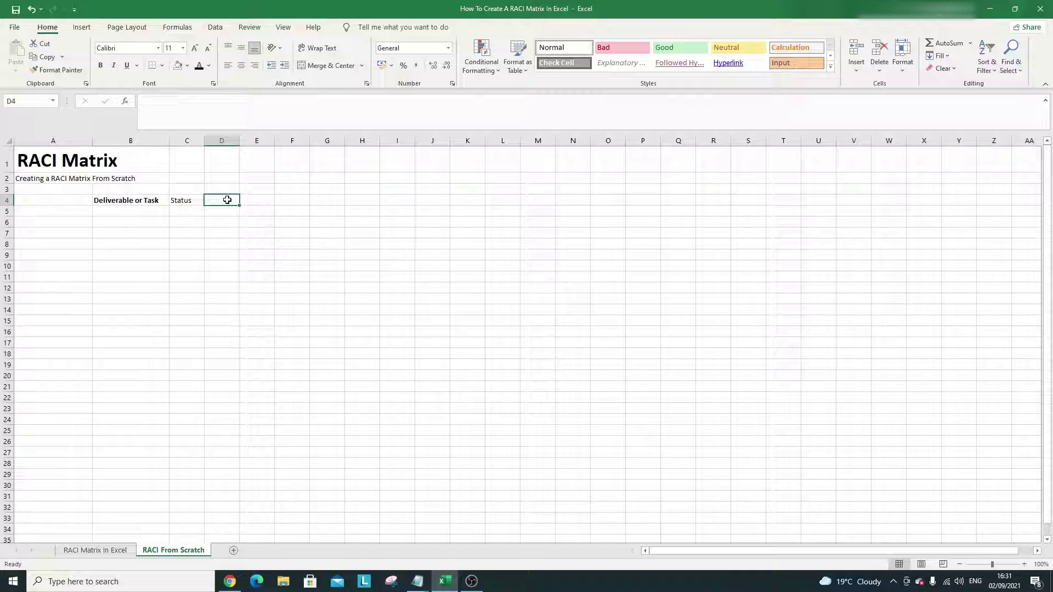
{"action": "type", "text": "Sponm"}
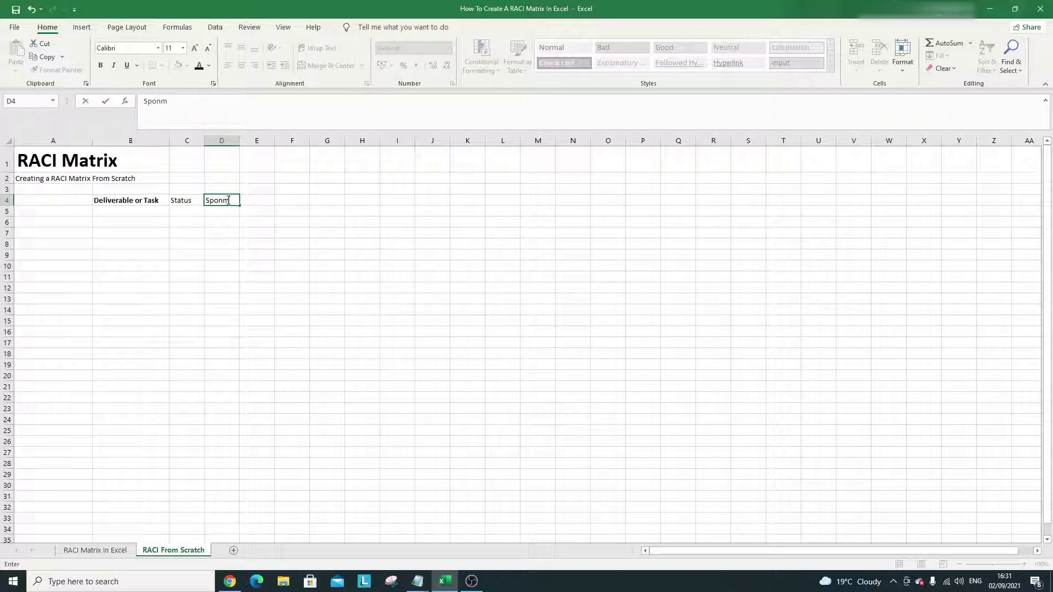
{"action": "type", "text": "sership/Leadership"}
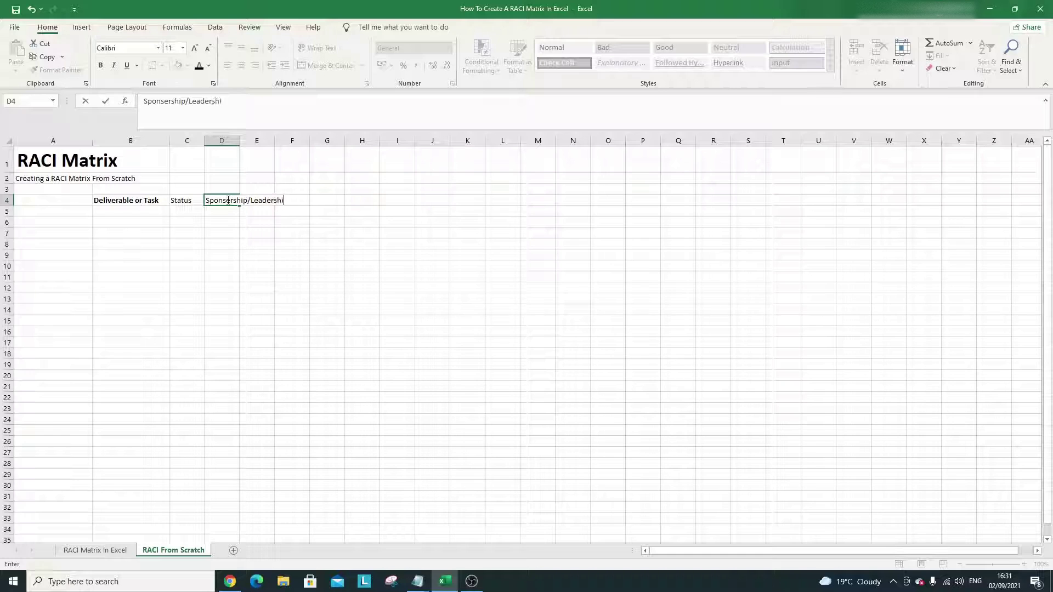
{"action": "key", "text": "Return"}
Enter the role headers Sponsor in D3 and Senior Management in E3, above the leadership group header.
{"action": "key", "text": "Up"}
{"action": "key", "text": "Up"}
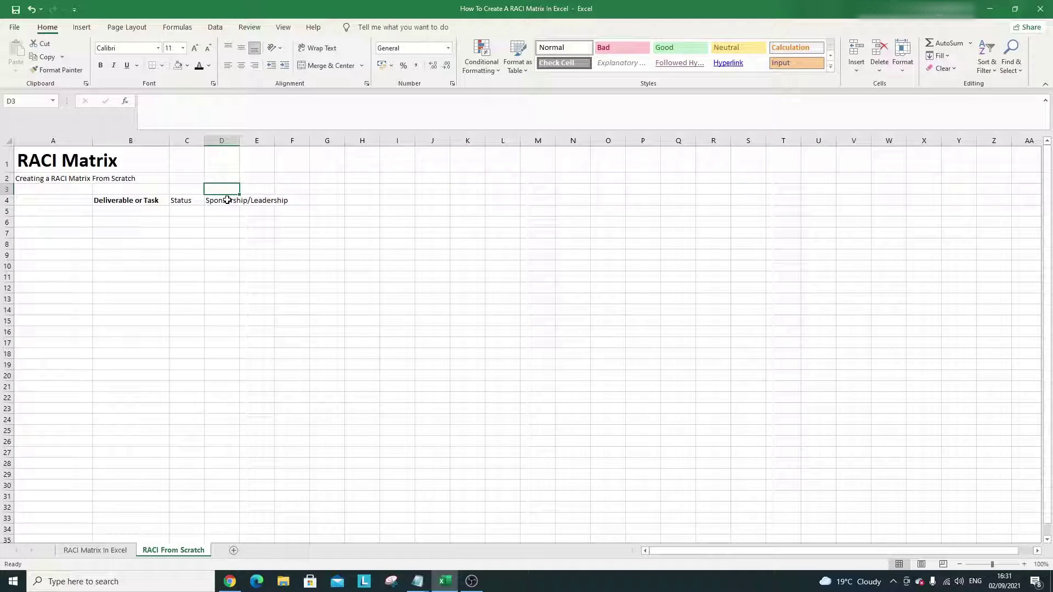
{"action": "type", "text": "Spons"}
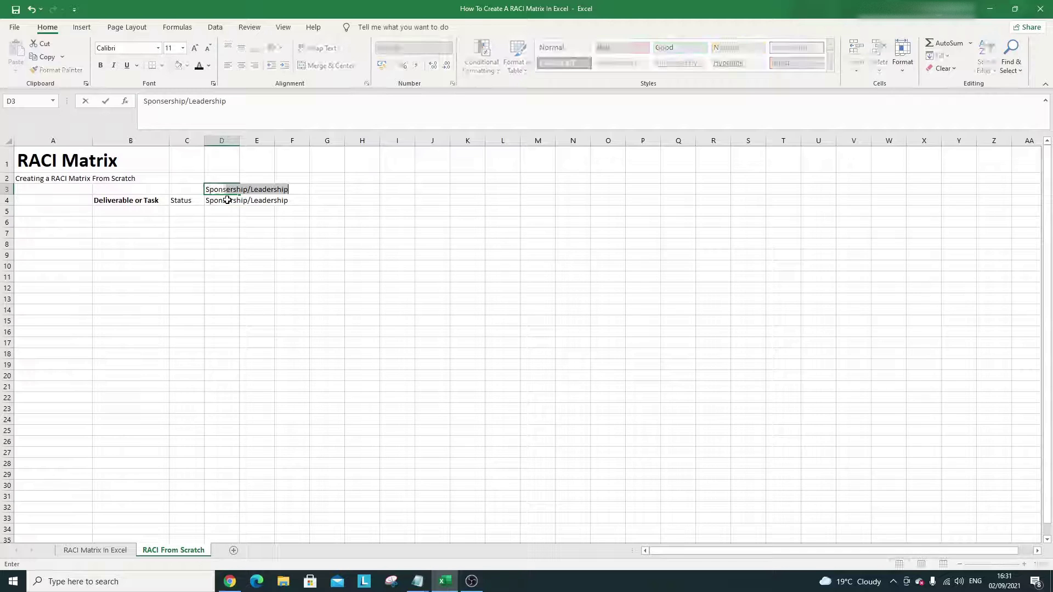
{"action": "type", "text": "or"}
{"action": "key", "text": "alt+Return"}
{"action": "key", "text": "ctrl+Return"}
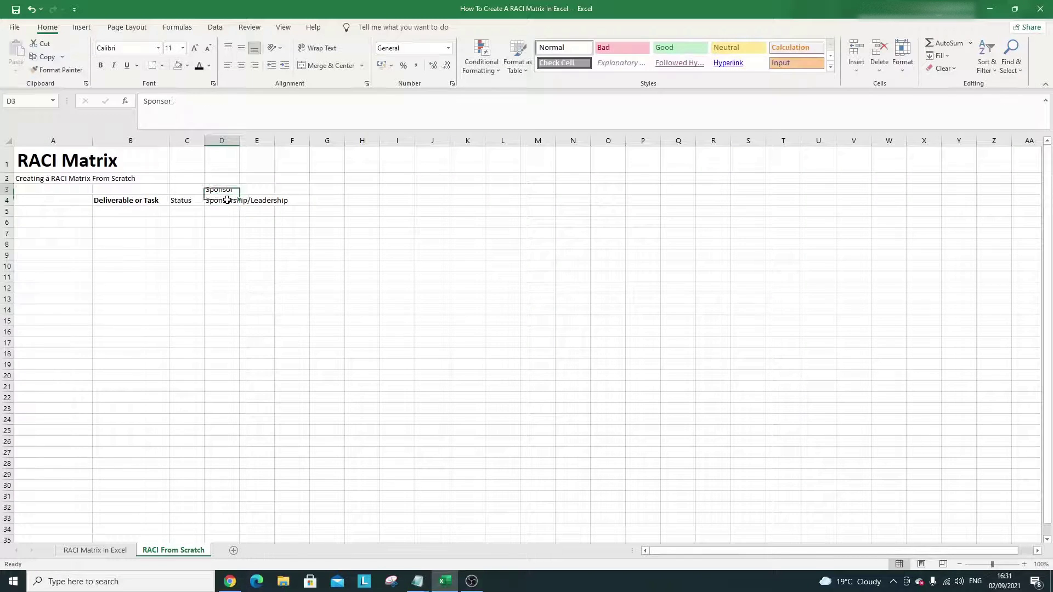
{"action": "key", "text": "Tab"}
{"action": "type", "text": "Senior Manb"}
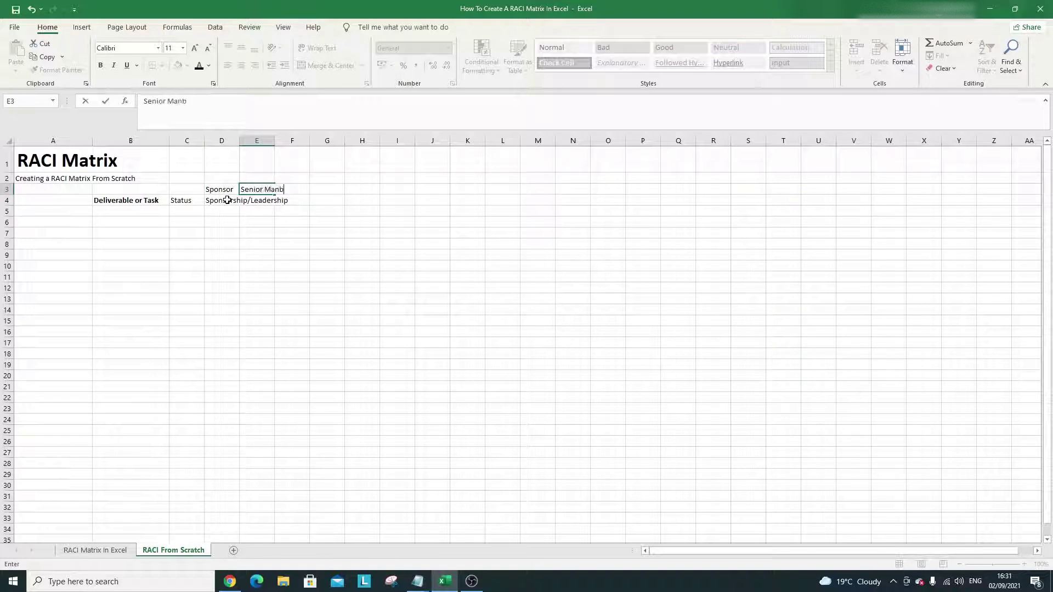
{"action": "type", "text": "agement"}
{"action": "key", "text": "Return"}
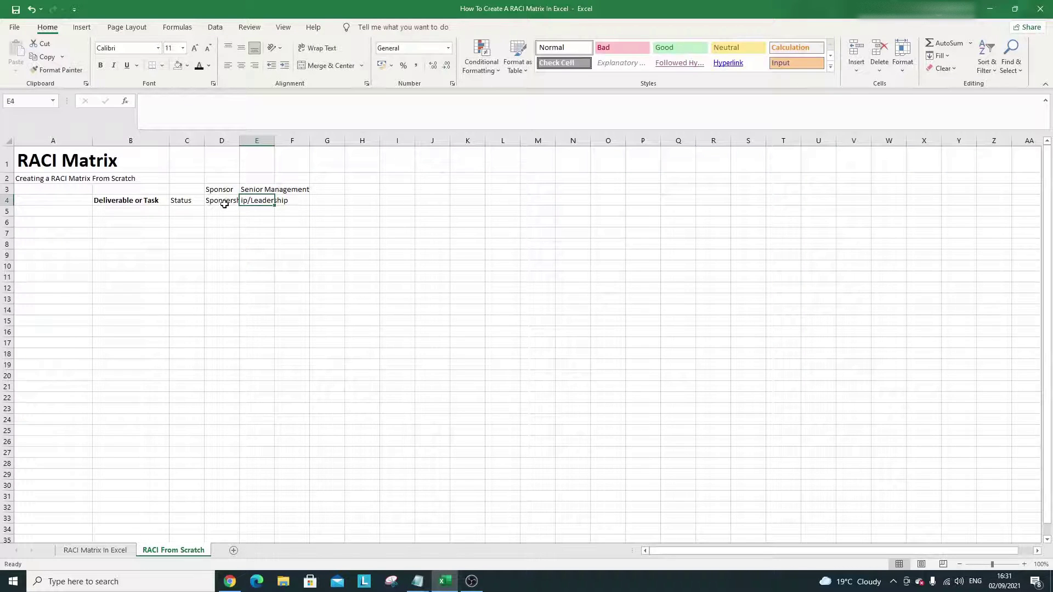
Merge and center the Sponsership/Leadership header across D4:E4, and widen columns D and E to fit their headers.
{"action": "left_click_drag", "start_coordinate": [275, 140], "coordinate": [284, 141]}
{"action": "left_click_drag", "start_coordinate": [228, 201], "coordinate": [251, 202]}
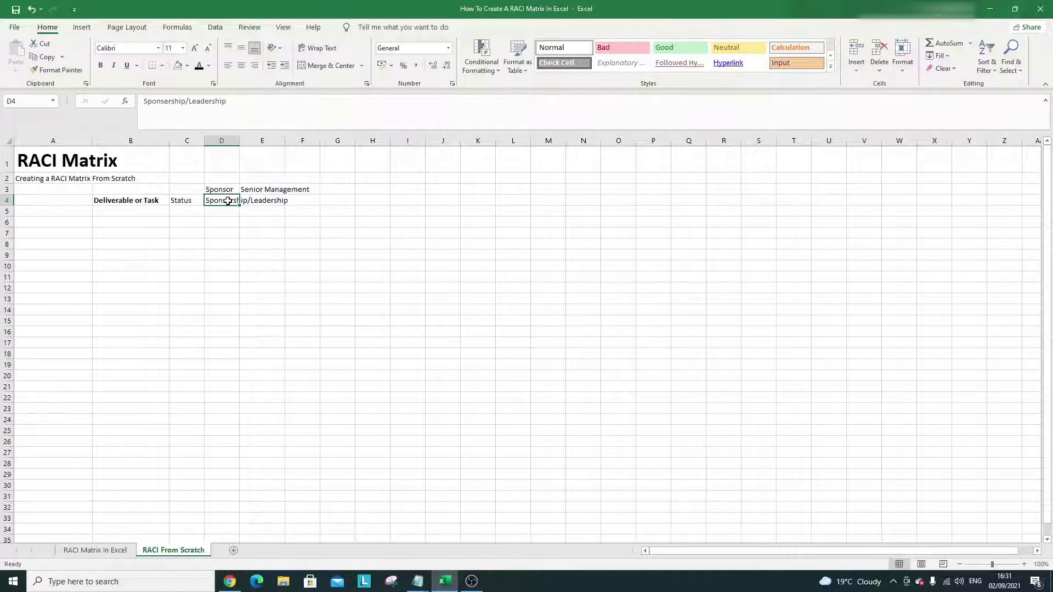
{"action": "left_click", "coordinate": [305, 67]}
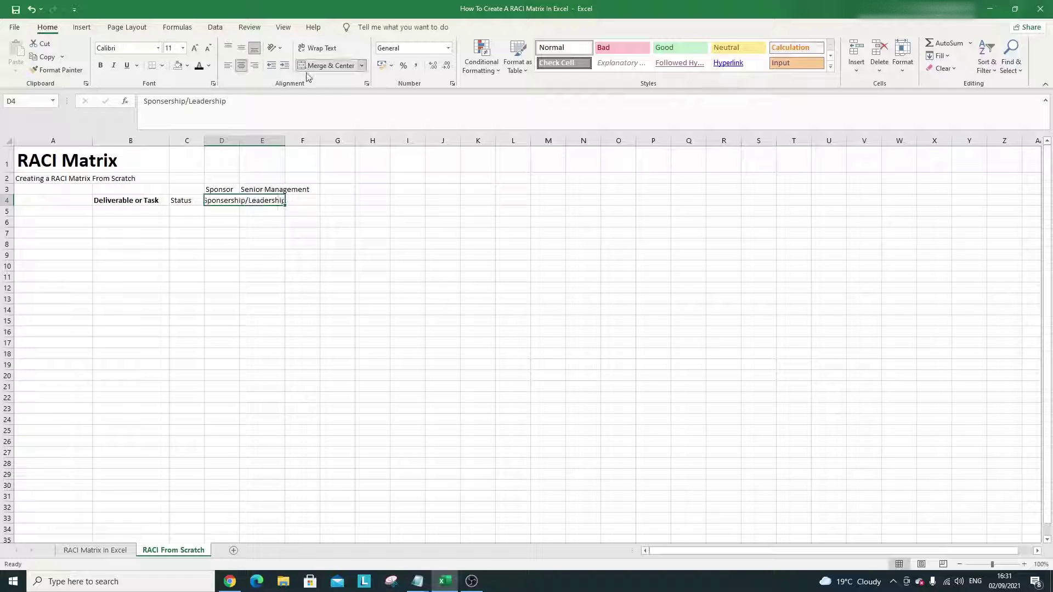
{"action": "key", "text": "Right"}
{"action": "key", "text": "Right"}
{"action": "double_click", "coordinate": [240, 141]}
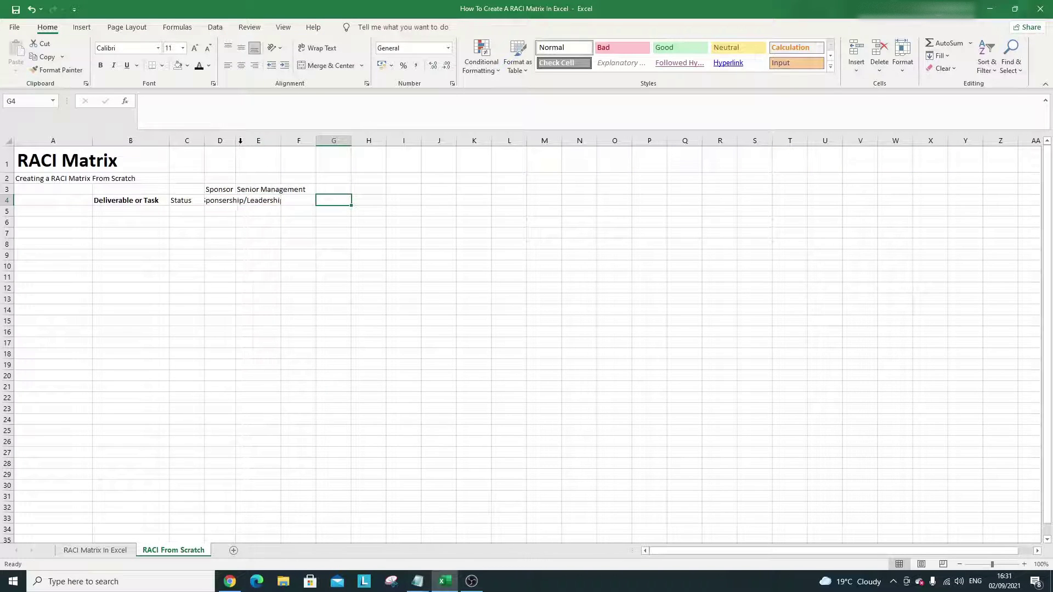
{"action": "left_click_drag", "start_coordinate": [239, 141], "coordinate": [339, 141]}
{"action": "left_click", "coordinate": [367, 190]}
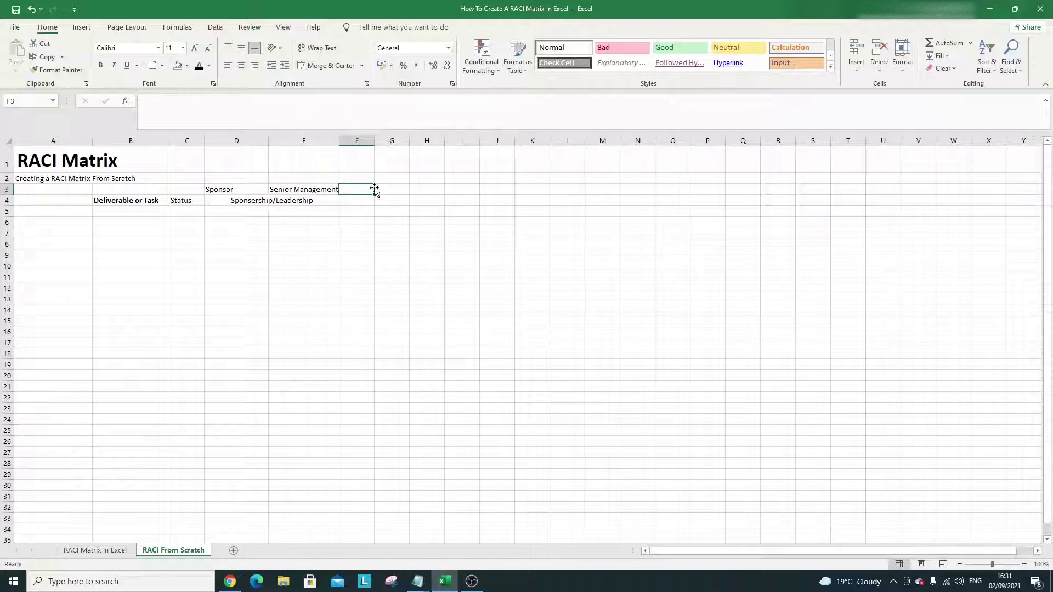
Enter the group header Project Team in F4.
{"action": "left_click", "coordinate": [368, 199]}
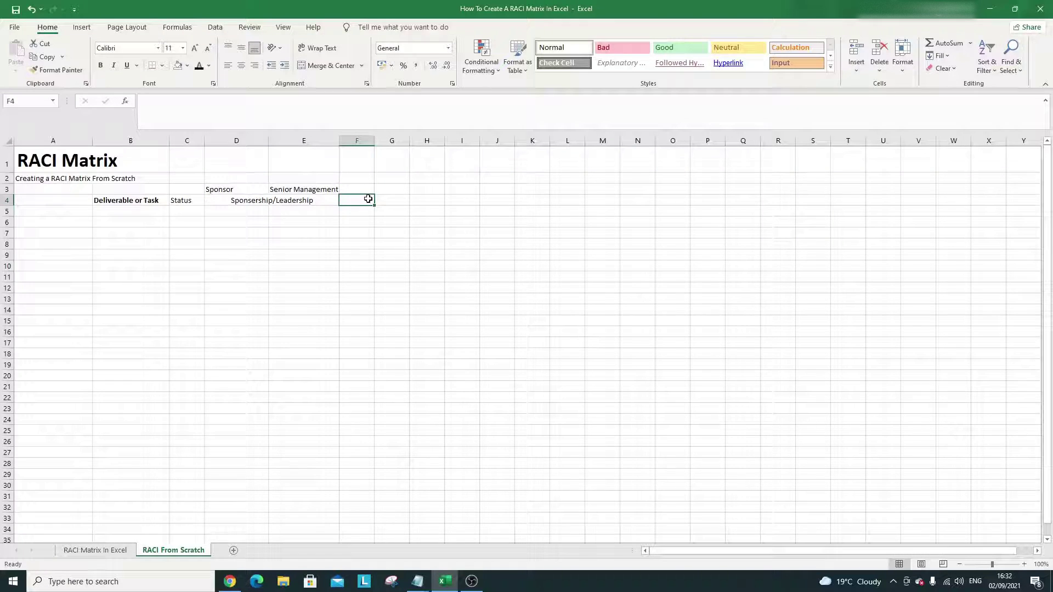
{"action": "type", "text": "Project Team"}
{"action": "key", "text": "Return"}
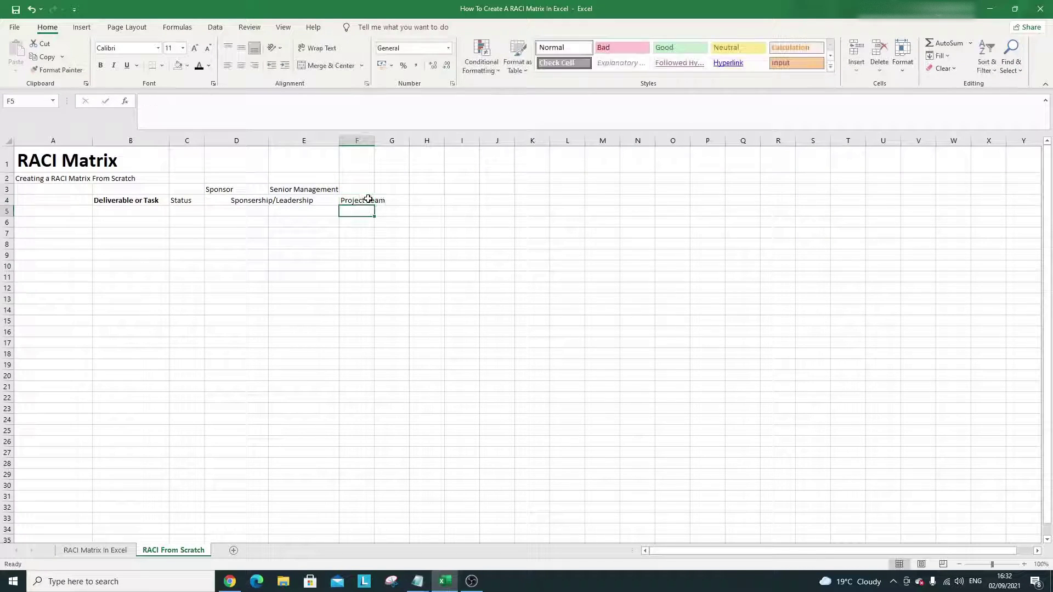
Enter the role headers Project Manager in F3 and Technical Leads in G3.
{"action": "key", "text": "Up"}
{"action": "key", "text": "Up"}
{"action": "type", "text": "Project "}
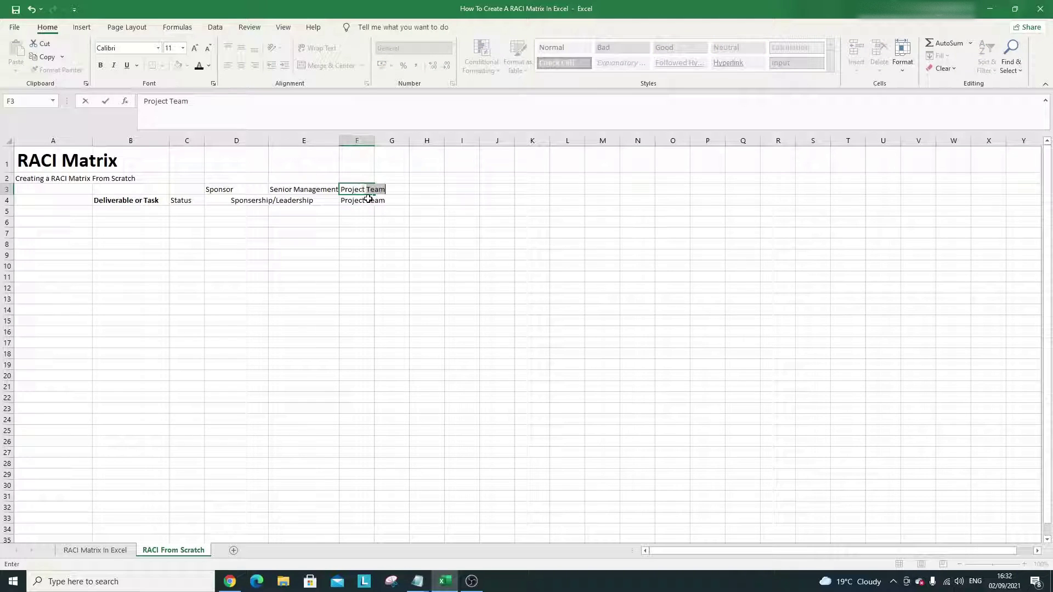
{"action": "type", "text": "Manager"}
{"action": "key", "text": "Tab"}
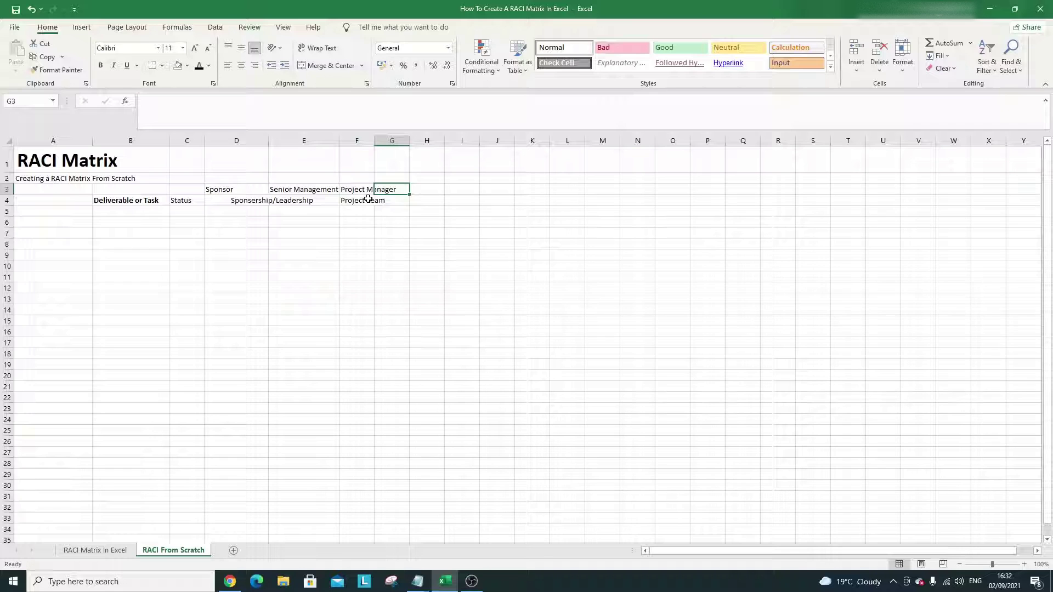
{"action": "type", "text": "Technical L"}
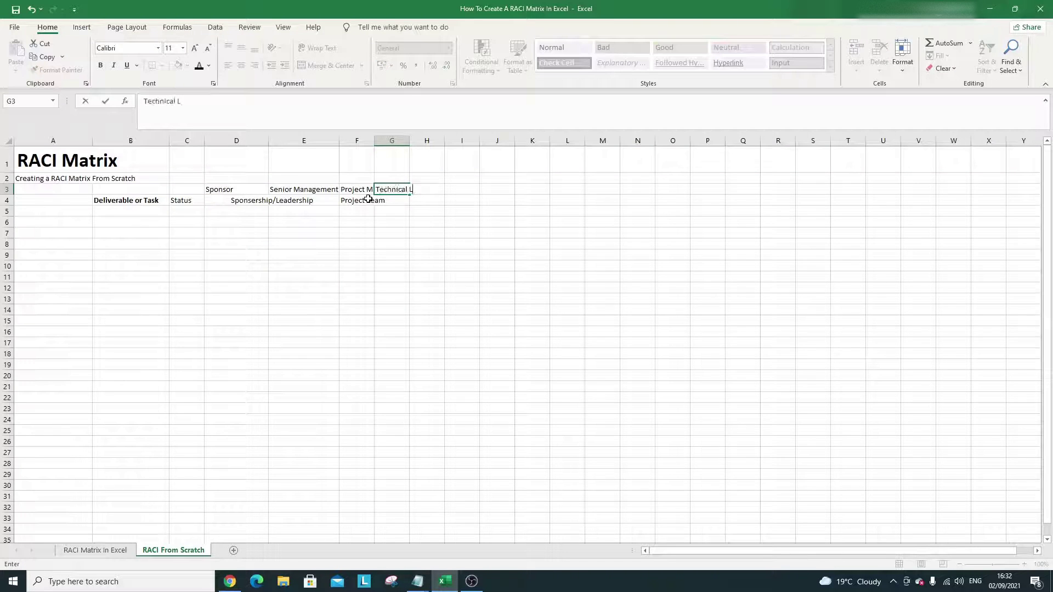
{"action": "type", "text": "eads"}
{"action": "key", "text": "Return"}
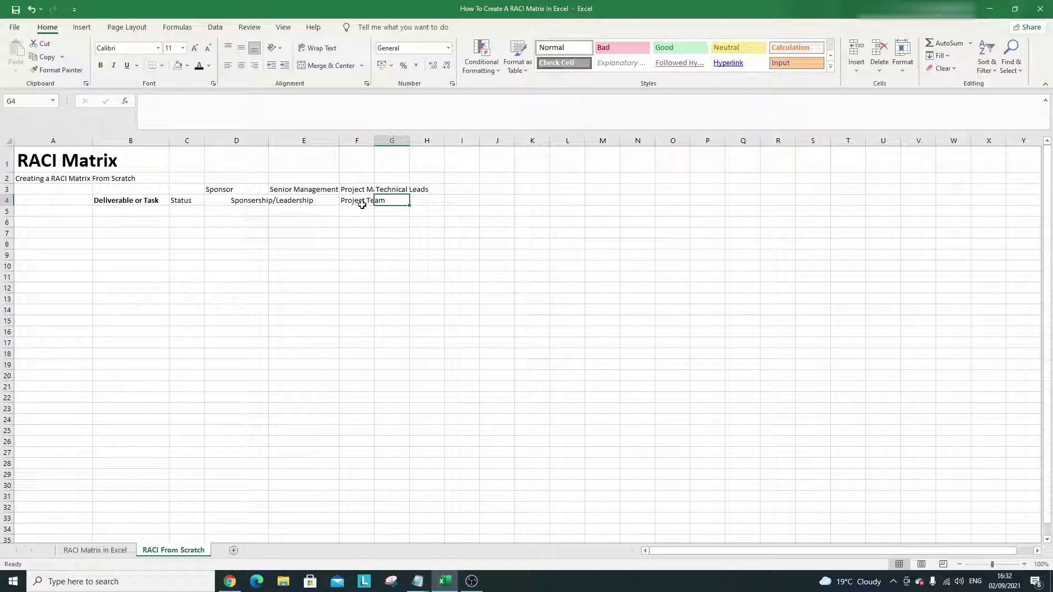
Merge and center the Project Team header across F4:G4, and widen columns F and G to fit their role headers.
{"action": "left_click_drag", "start_coordinate": [362, 204], "coordinate": [384, 200]}
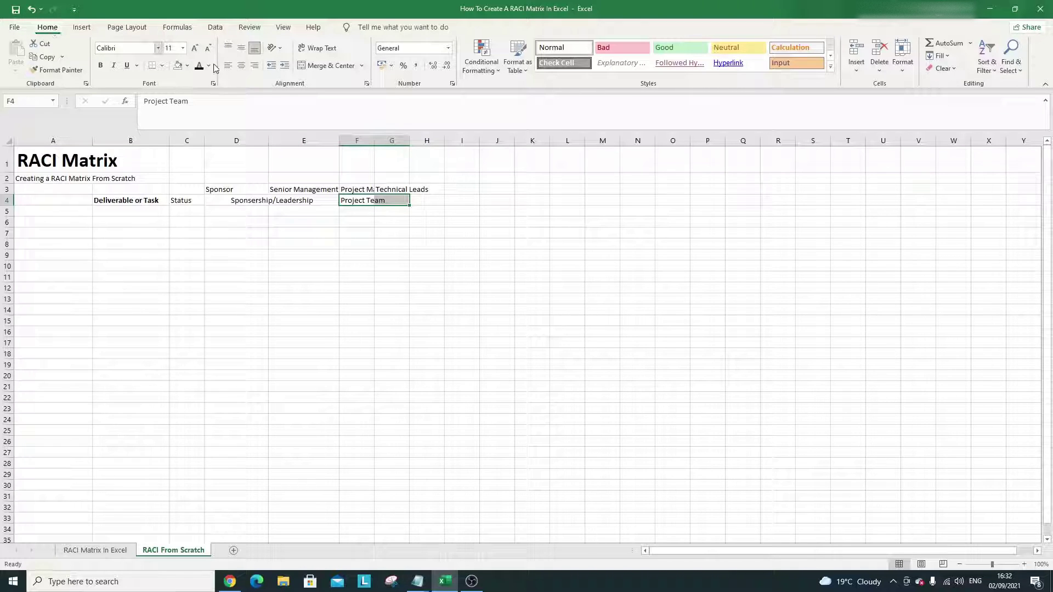
{"action": "left_click", "coordinate": [324, 66]}
{"action": "left_click", "coordinate": [365, 142]}
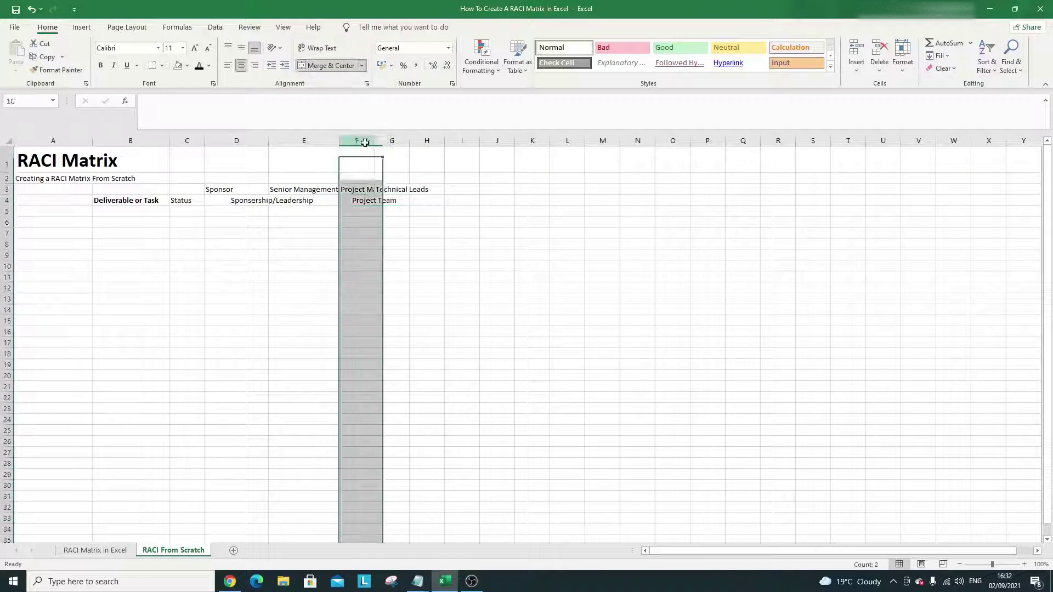
{"action": "left_click_drag", "start_coordinate": [365, 141], "coordinate": [403, 141]}
{"action": "left_click", "coordinate": [420, 201]}
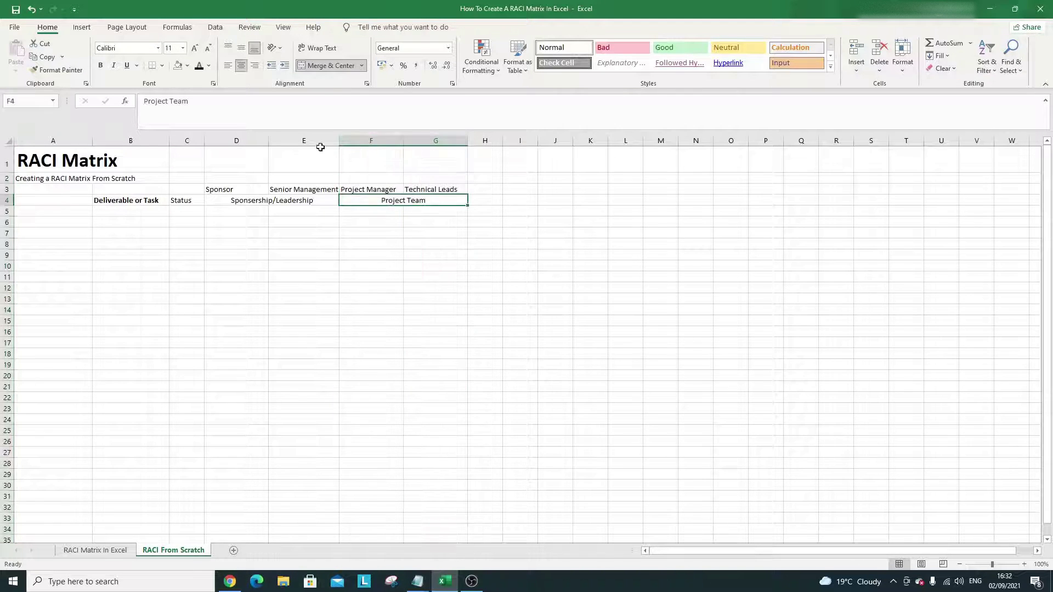
Widen columns D and E together to an equal width, and make the headers in C3:G4 bold.
{"action": "left_click_drag", "start_coordinate": [236, 141], "coordinate": [280, 141]}
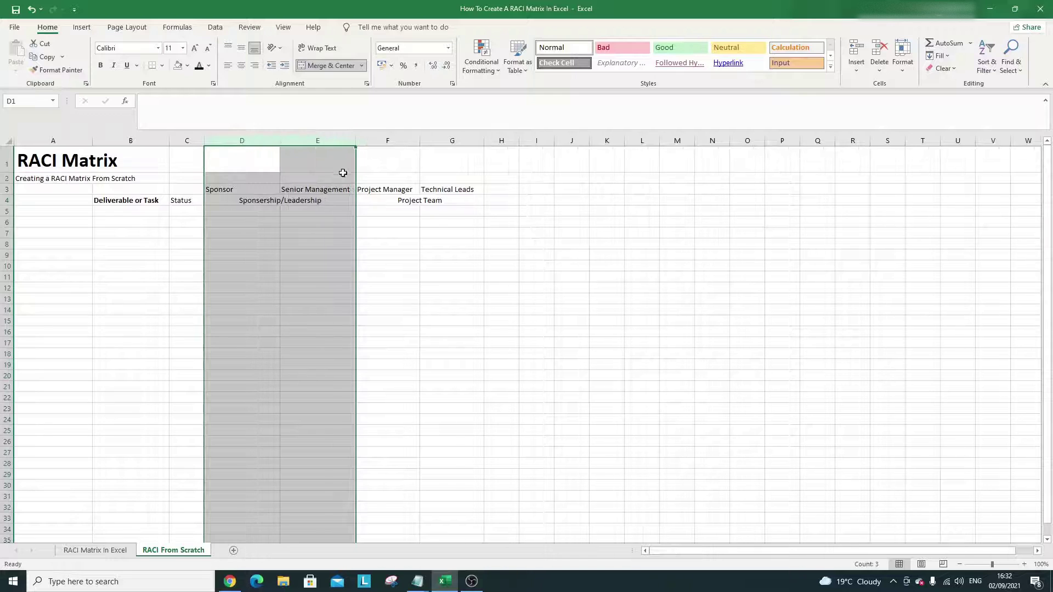
{"action": "left_click", "coordinate": [395, 202]}
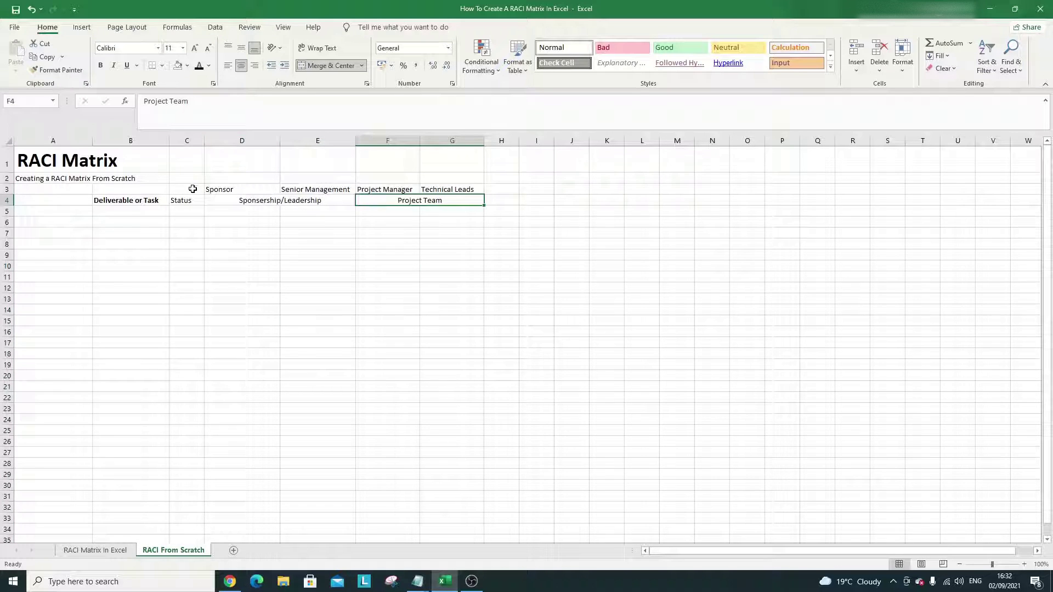
{"action": "left_click_drag", "start_coordinate": [193, 190], "coordinate": [413, 198]}
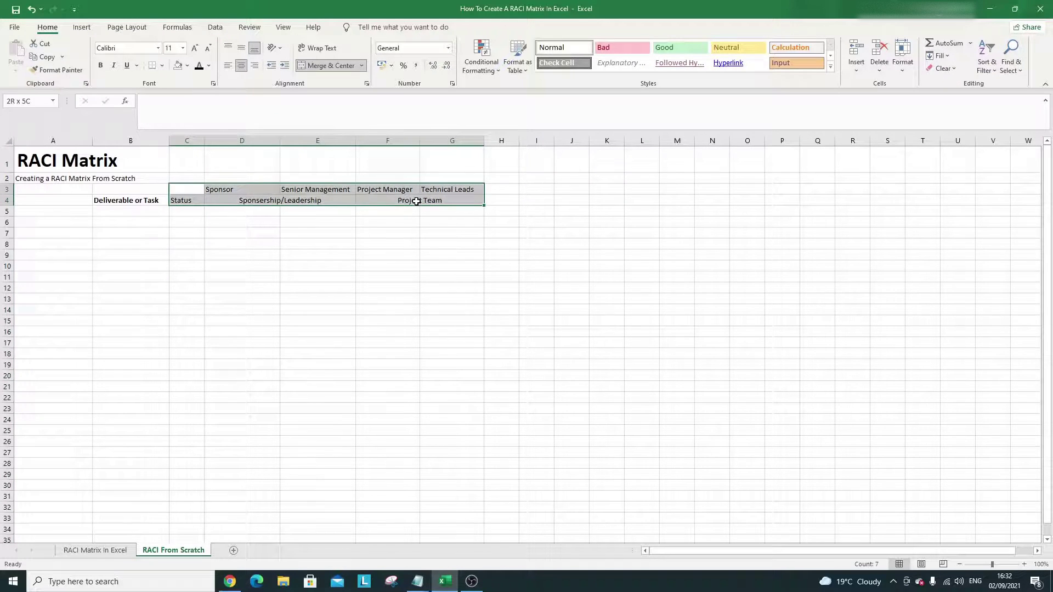
{"action": "left_click", "coordinate": [100, 65]}
Enter Other Resources in H3 and widen column H to fit it.
{"action": "left_click", "coordinate": [500, 189]}
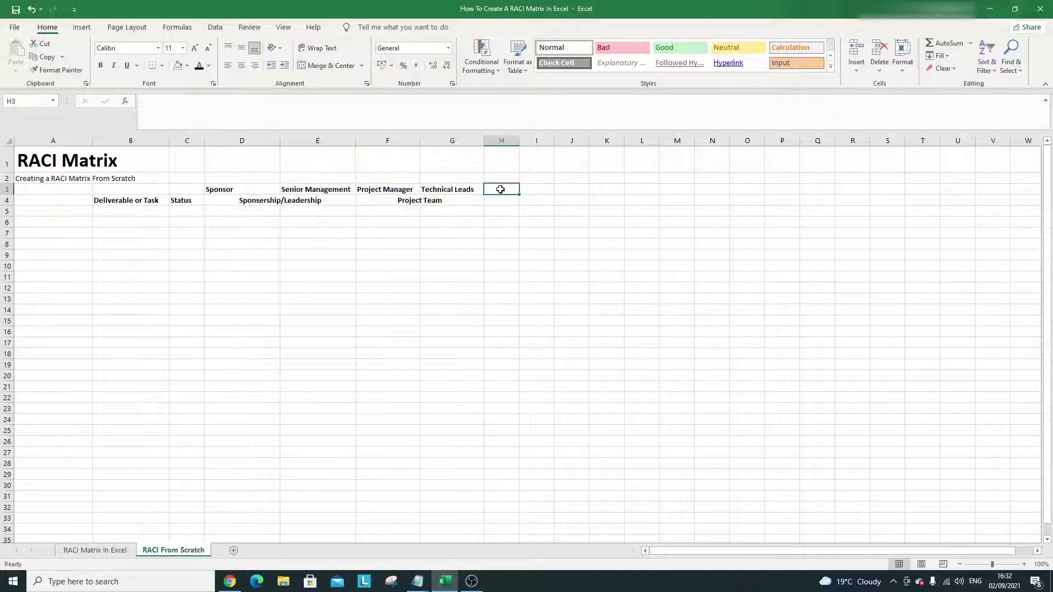
{"action": "type", "text": "Other R"}
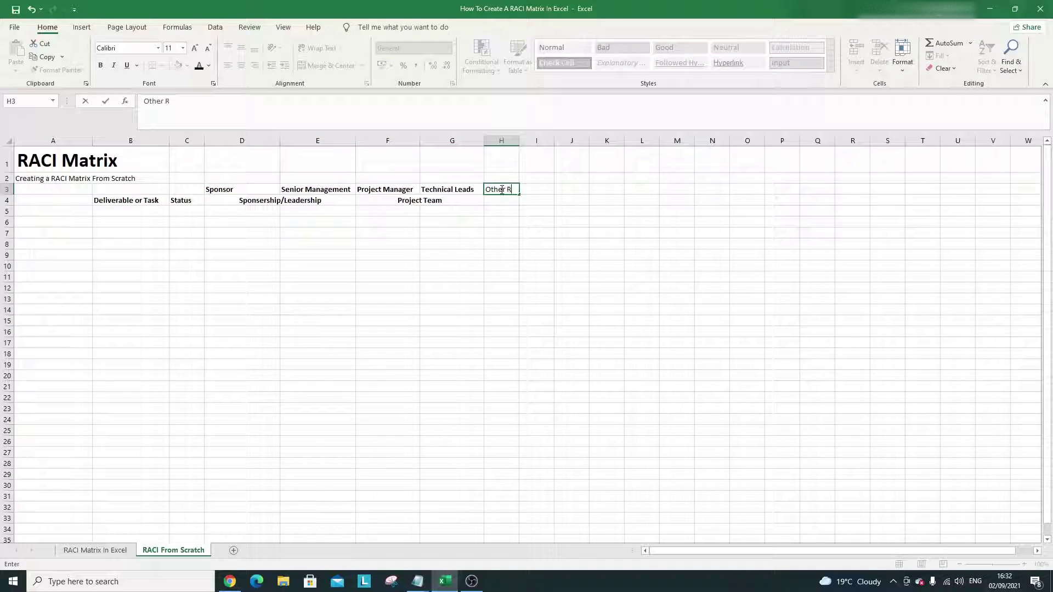
{"action": "type", "text": "esources"}
{"action": "key", "text": "Return"}
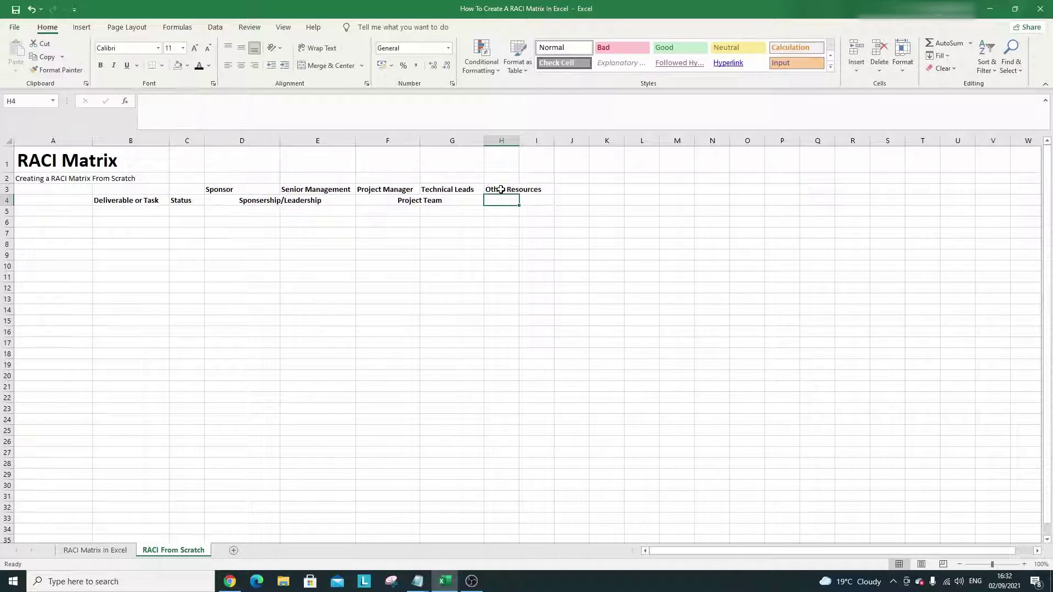
{"action": "double_click", "coordinate": [519, 141]}
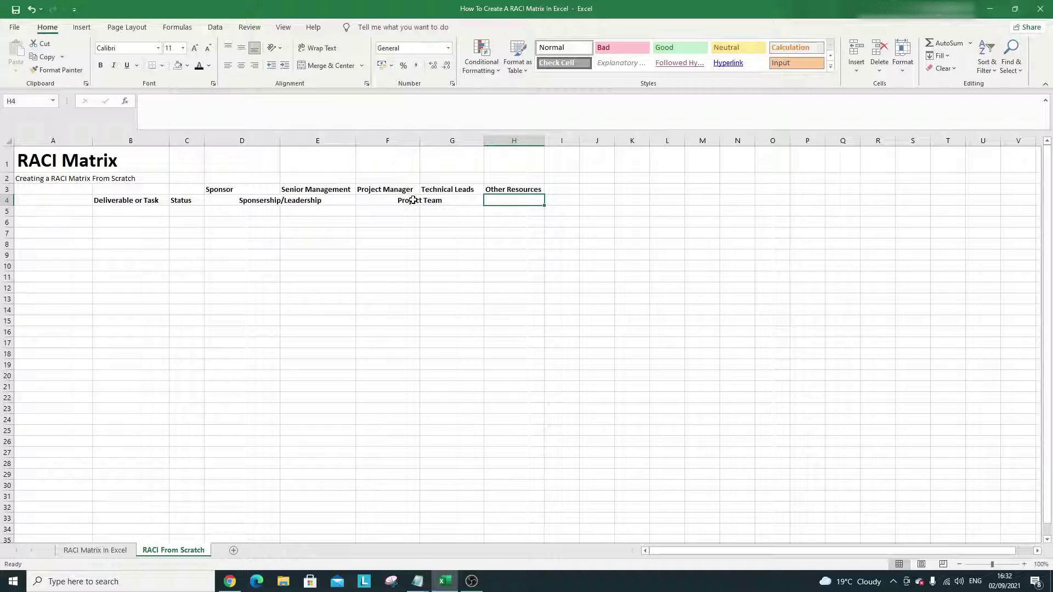
Move the Other Resources header from H3 down to H4, and enter the role header Consultant in H3.
{"action": "left_click", "coordinate": [505, 181]}
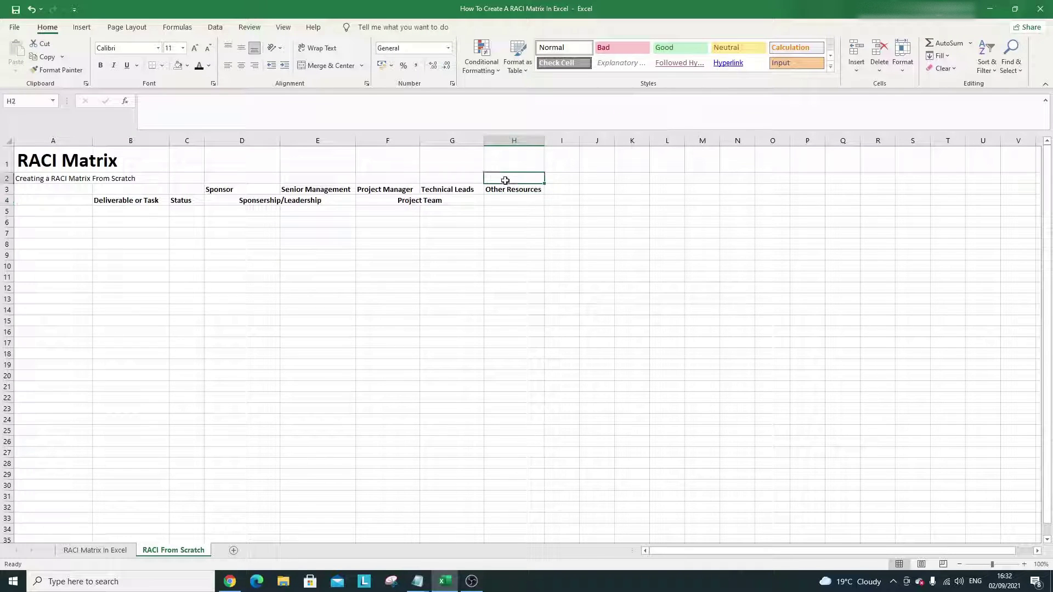
{"action": "left_click", "coordinate": [506, 189]}
{"action": "left_click_drag", "start_coordinate": [507, 195], "coordinate": [519, 202]}
{"action": "left_click", "coordinate": [513, 189]}
{"action": "type", "text": "Co"}
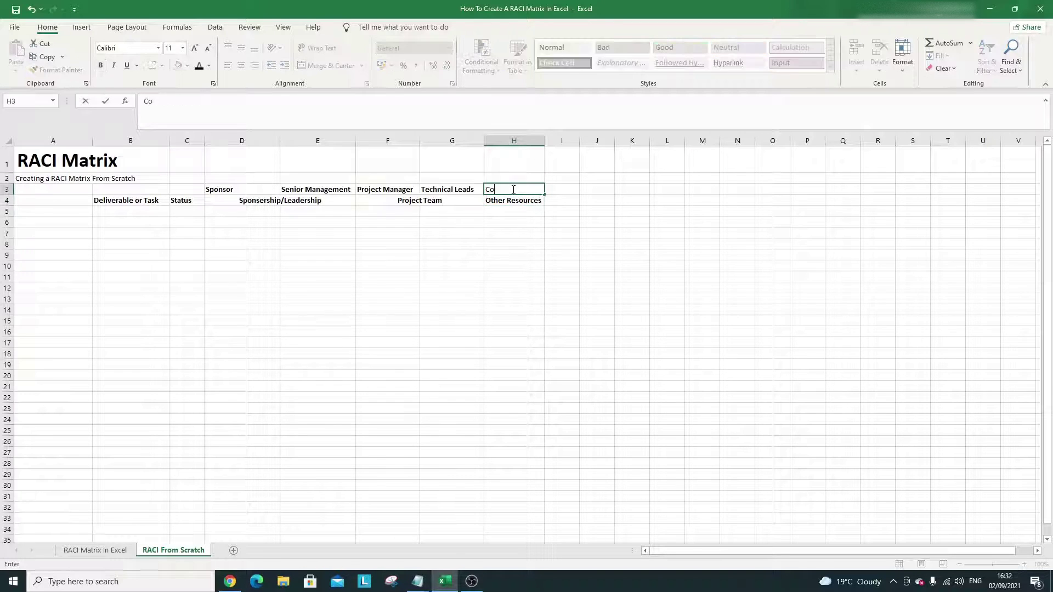
{"action": "type", "text": "nsultant"}
{"action": "key", "text": "Return"}
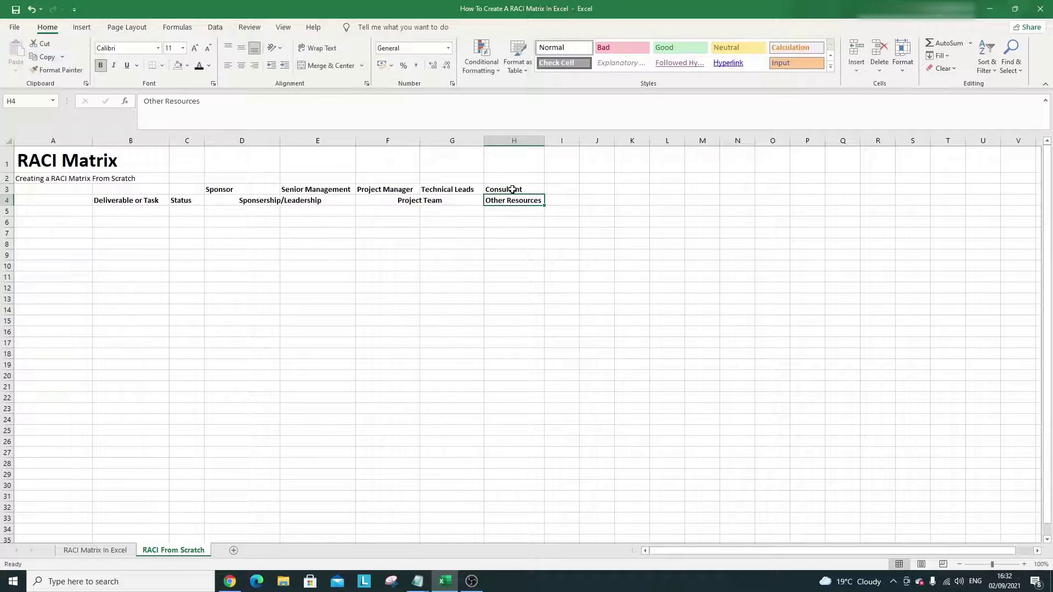
Insert a new column before the Project Manager column and enter the role header Other Roles in F3.
{"action": "left_click", "coordinate": [512, 189]}
{"action": "key", "text": "Tab"}
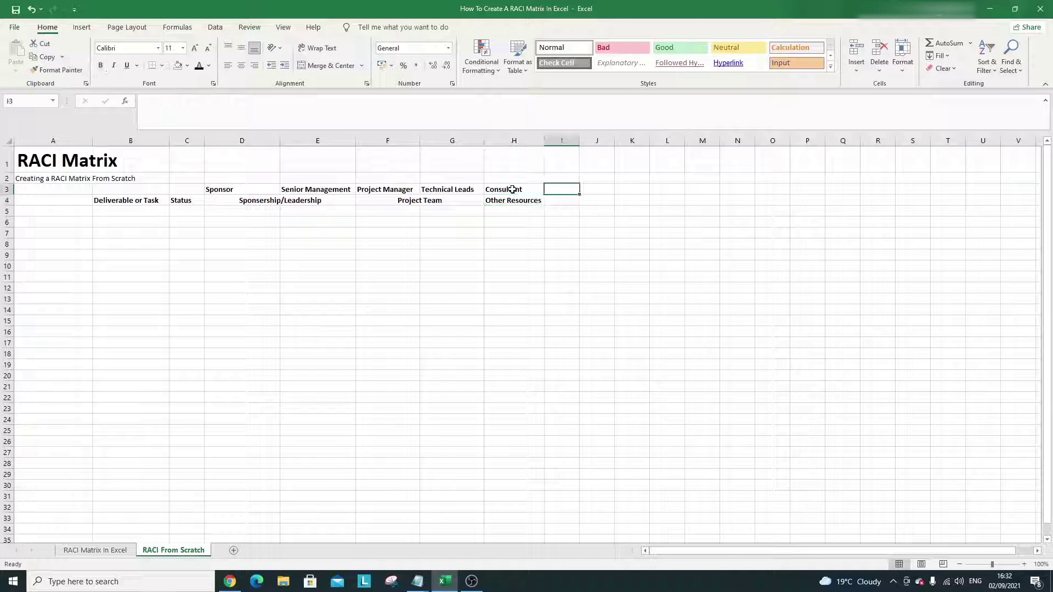
{"action": "left_click", "coordinate": [366, 140]}
{"action": "right_click", "coordinate": [365, 140]}
{"action": "left_click", "coordinate": [407, 227]}
{"action": "left_click", "coordinate": [373, 190]}
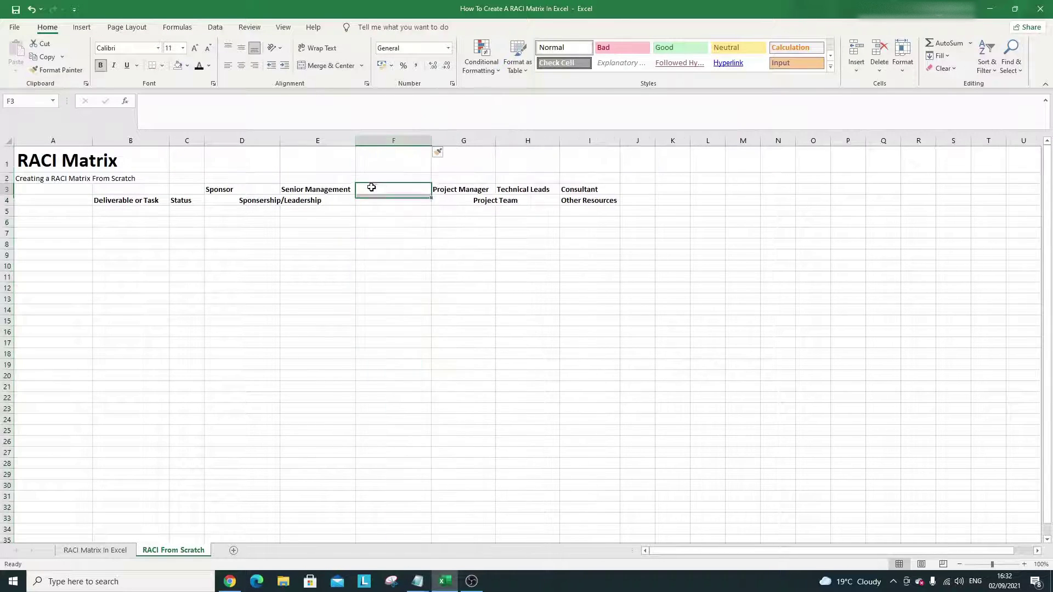
{"action": "type", "text": "Other"}
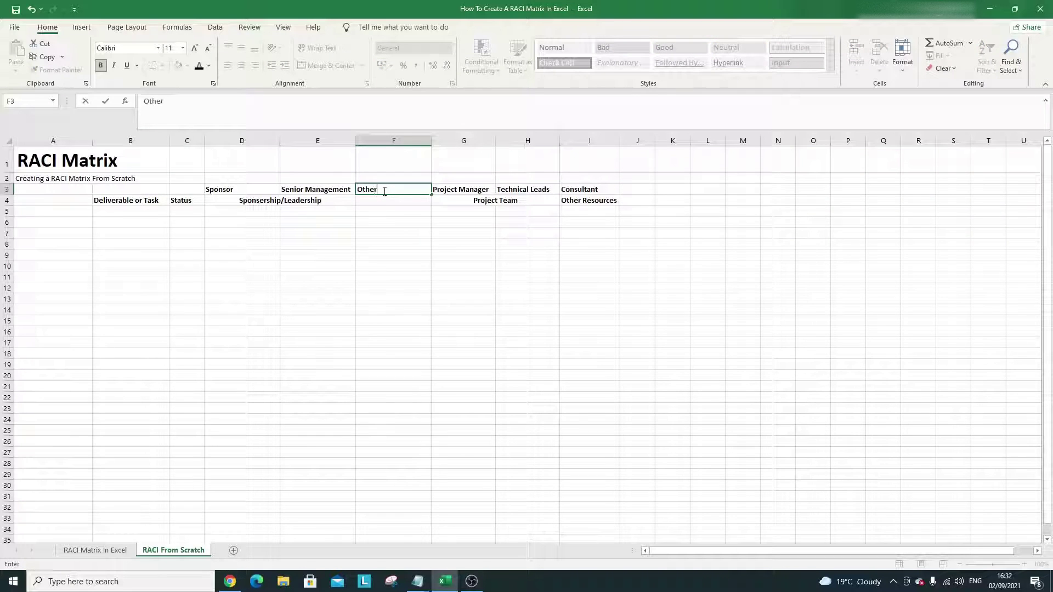
{"action": "type", "text": " Roles"}
Merge and center the Sponsorship/Leadership header across D4:F4 and the Other Resources header across I4:L4.
{"action": "left_click_drag", "start_coordinate": [326, 200], "coordinate": [367, 199]}
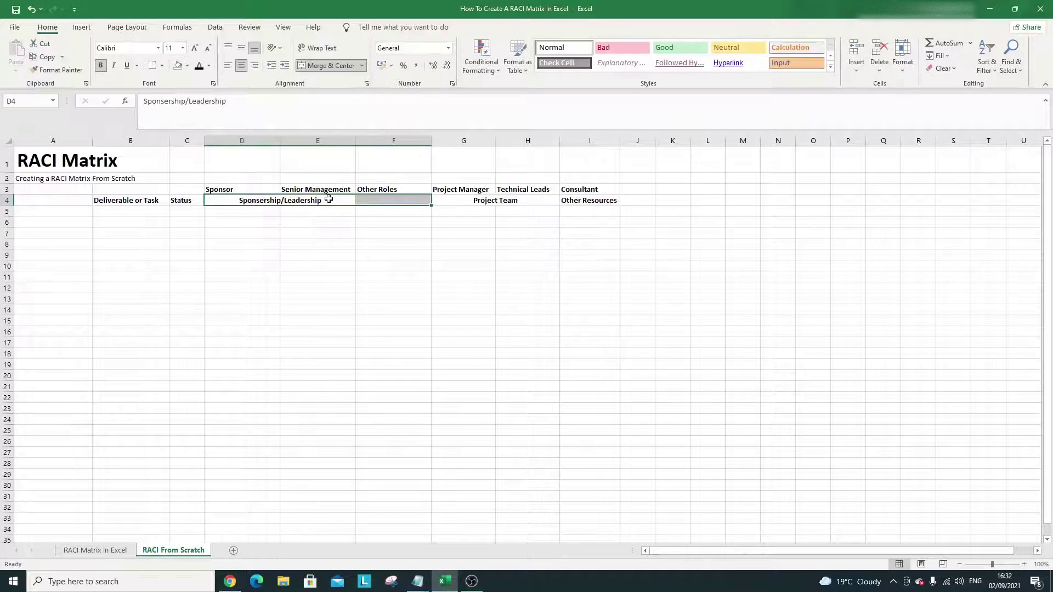
{"action": "left_click", "coordinate": [335, 69]}
{"action": "left_click", "coordinate": [370, 190]}
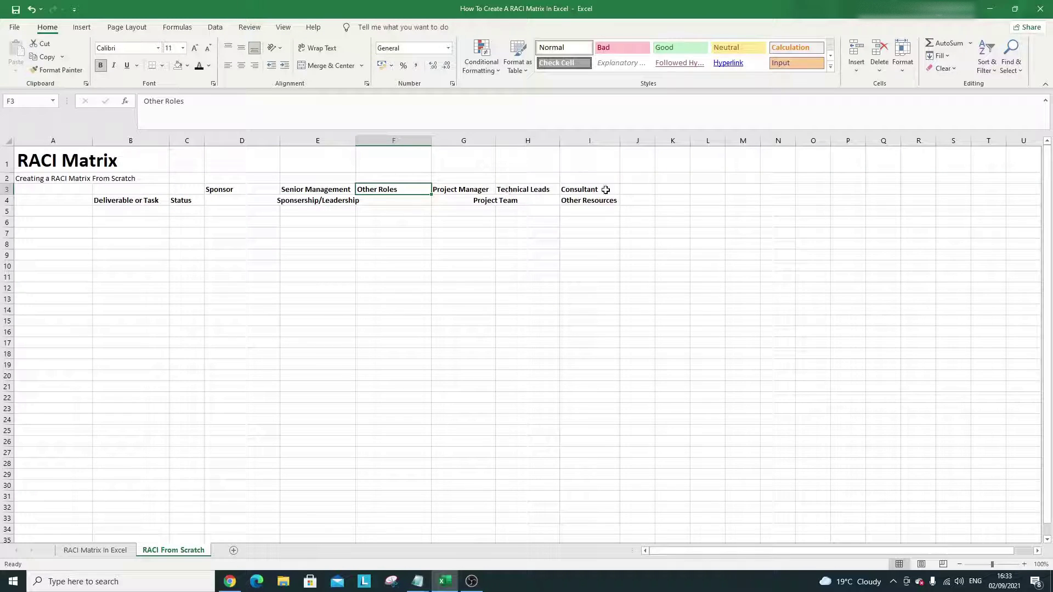
{"action": "left_click_drag", "start_coordinate": [606, 201], "coordinate": [710, 200]}
{"action": "left_click", "coordinate": [329, 65]}
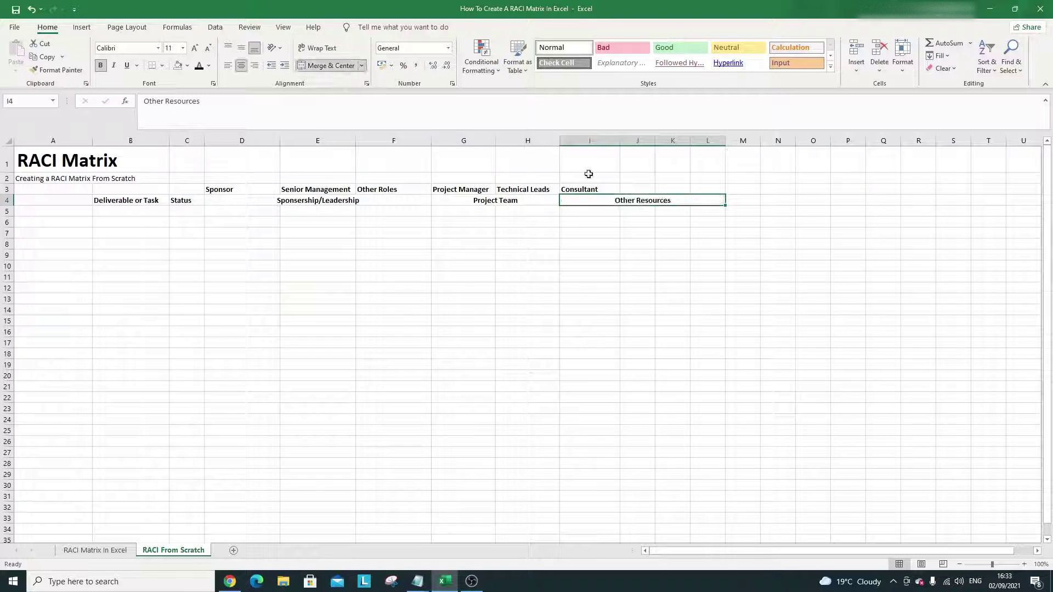
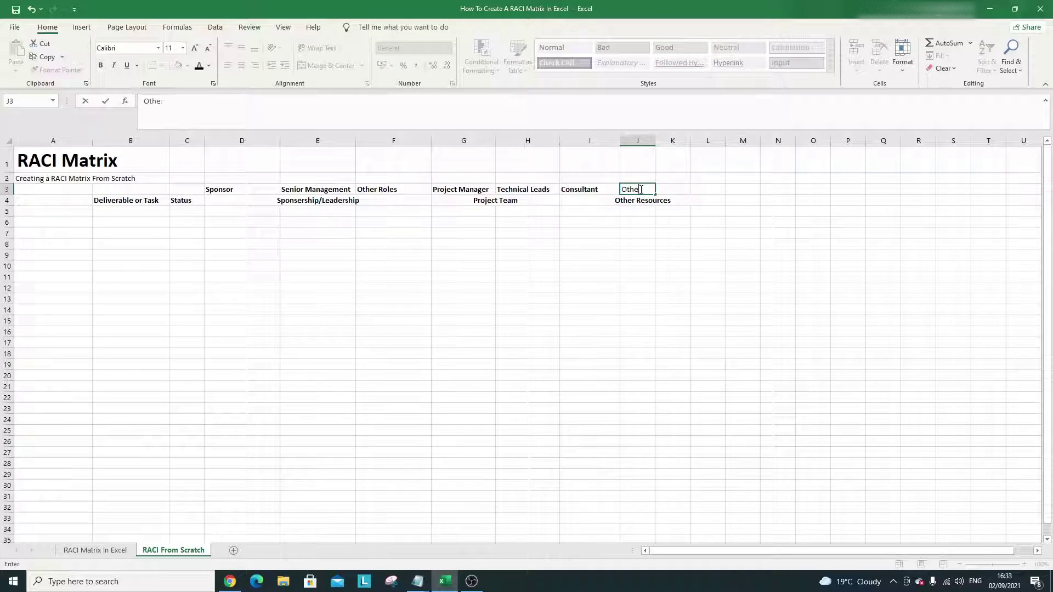
Enter Other Role 1 in J3 and Other Role 2 in K3, and widen both columns to fit their headers.
{"action": "key", "text": "ctrl+Return"}
{"action": "key", "text": "Tab"}
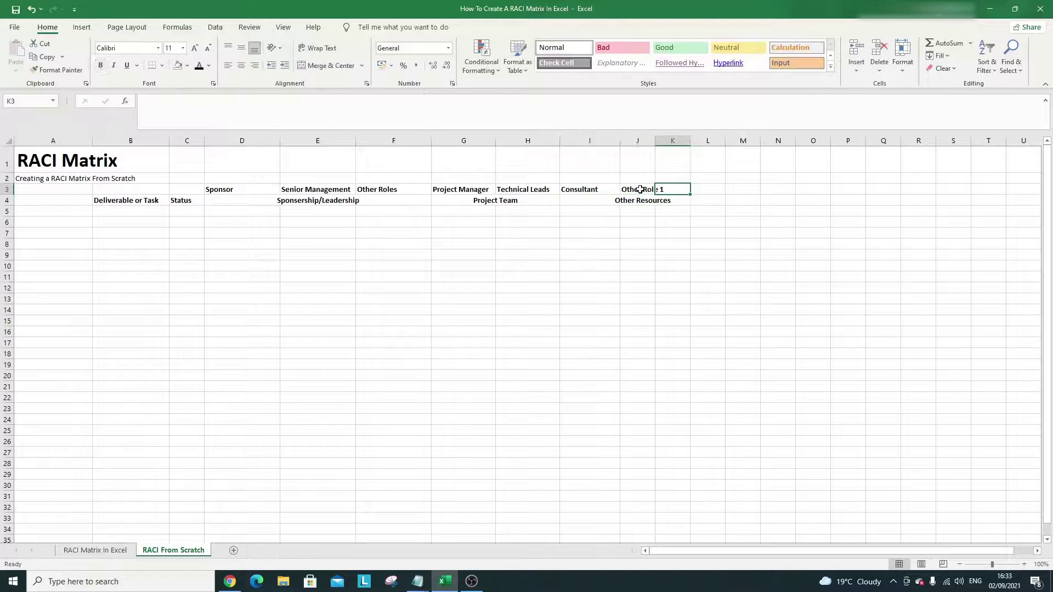
{"action": "type", "text": "Other Role 2"}
{"action": "key", "text": "Return"}
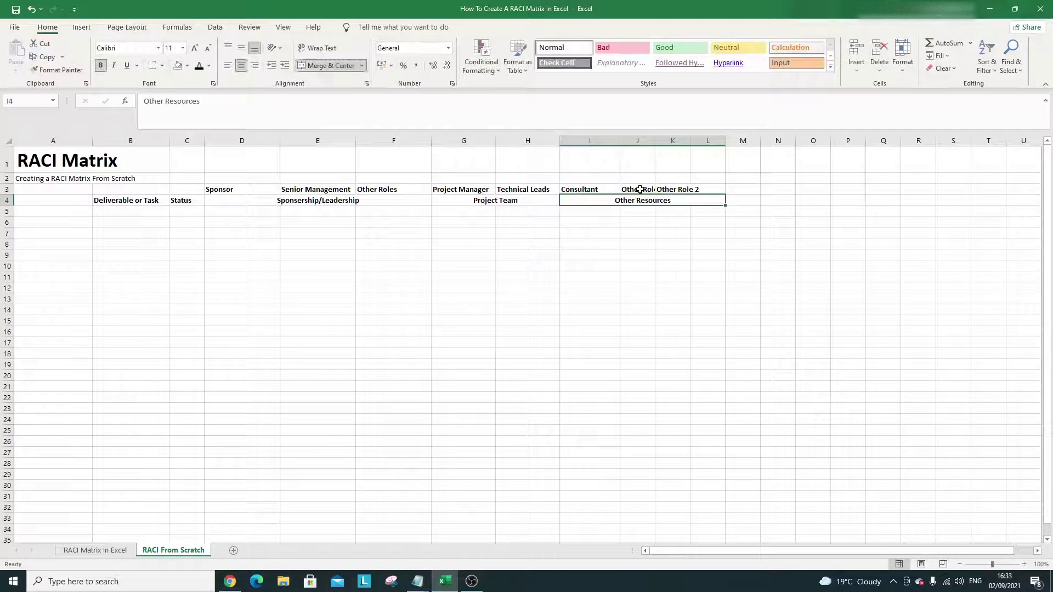
{"action": "key", "text": "Up"}
{"action": "double_click", "coordinate": [656, 140]}
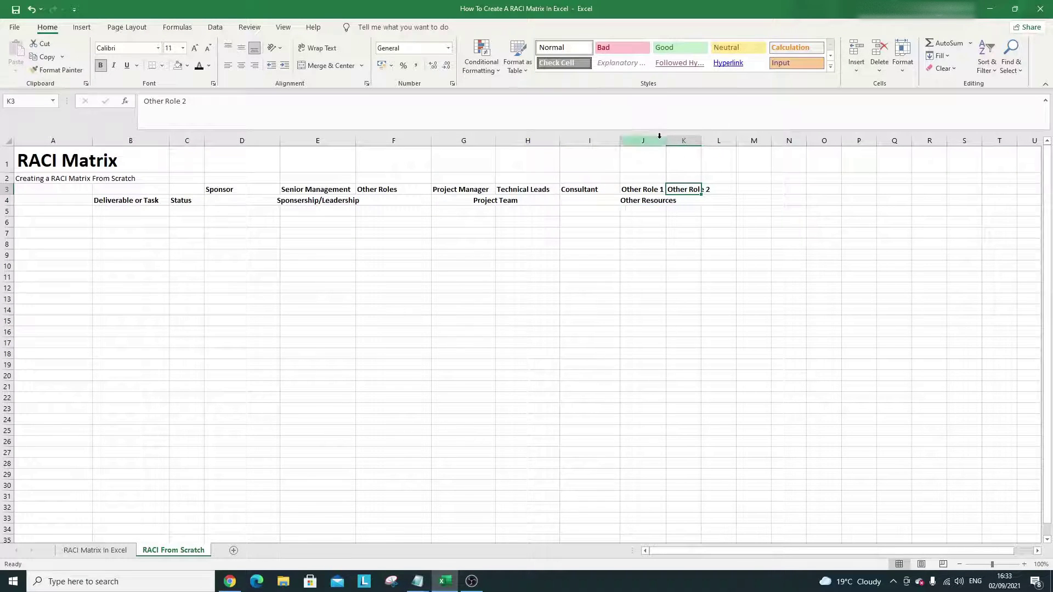
{"action": "double_click", "coordinate": [702, 141]}
Enter Other Role 3 in L3, and widen columns J through L together to an equal width.
{"action": "left_click", "coordinate": [726, 187]}
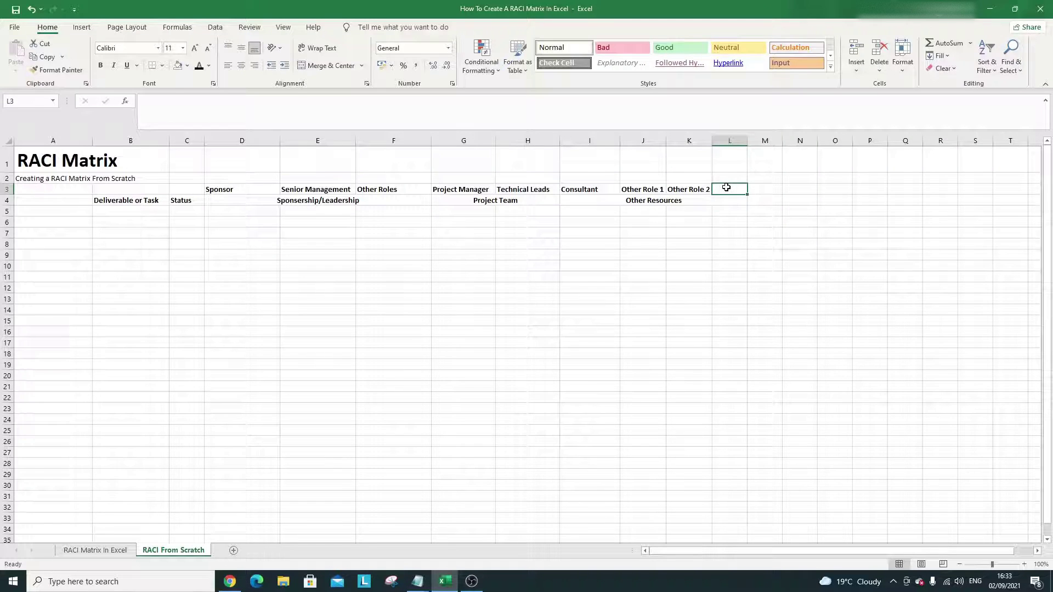
{"action": "type", "text": "Other Role 3"}
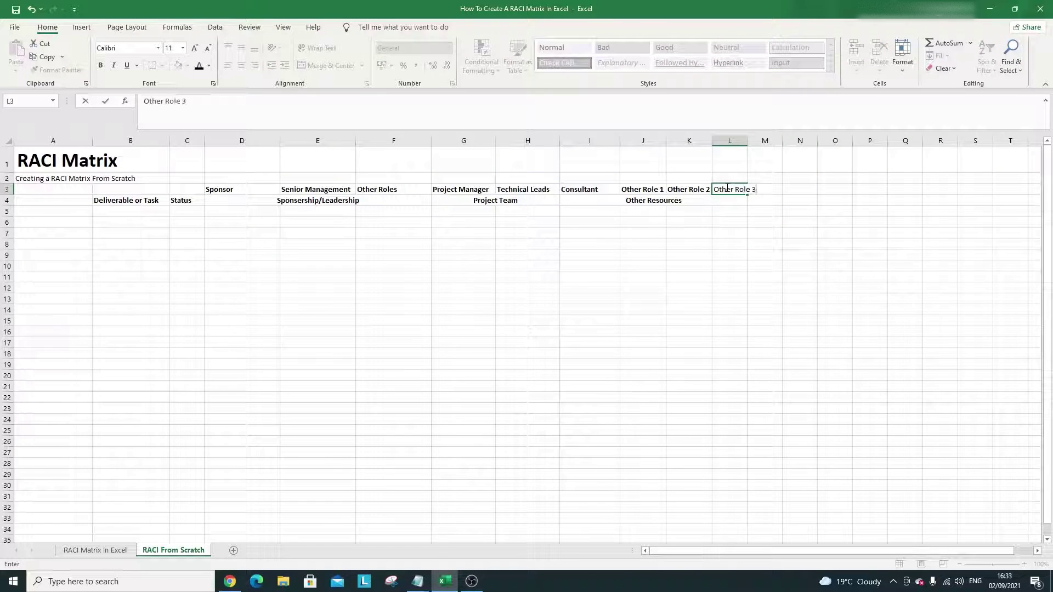
{"action": "key", "text": "Return"}
{"action": "left_click_drag", "start_coordinate": [644, 141], "coordinate": [698, 139]}
{"action": "left_click", "coordinate": [771, 221]}
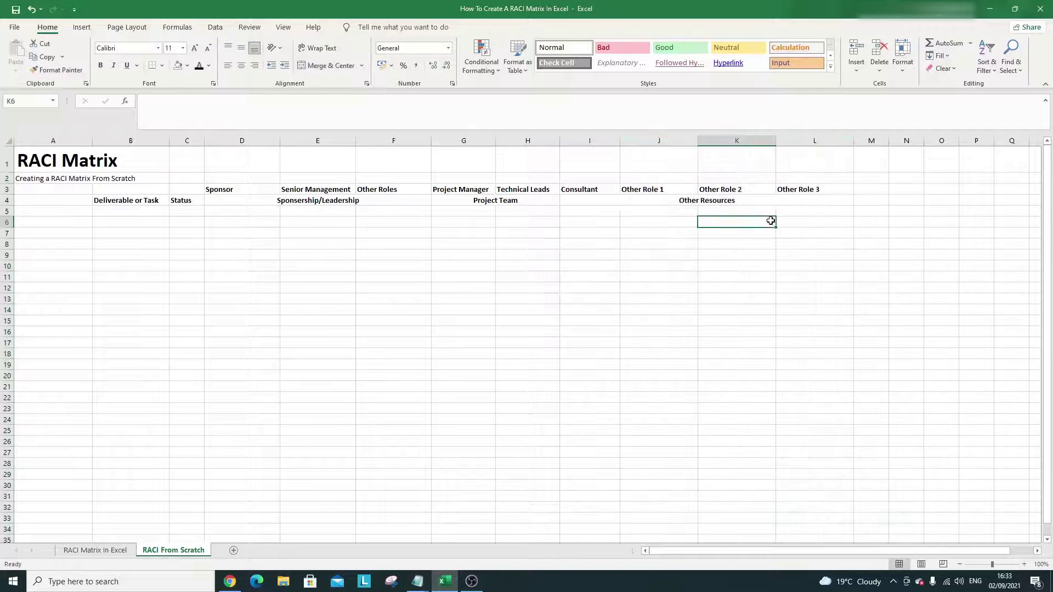
Fill the header block B3:L4 with a light shade of Gray, Accent 3.
{"action": "left_click", "coordinate": [118, 199]}
{"action": "left_click_drag", "start_coordinate": [118, 199], "coordinate": [752, 204]}
{"action": "left_click", "coordinate": [181, 200]}
{"action": "left_click", "coordinate": [141, 191]}
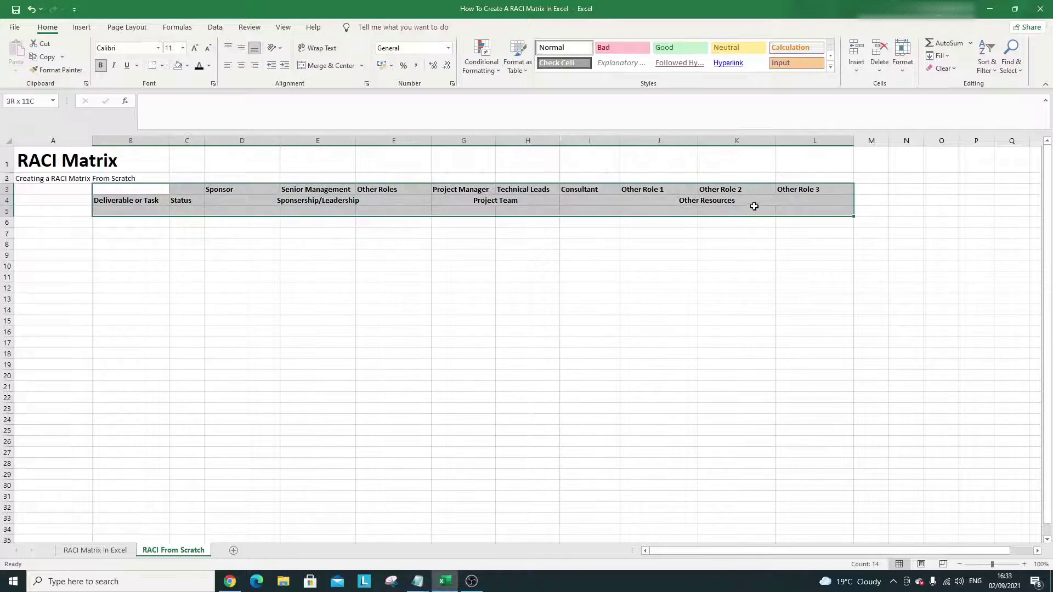
{"action": "left_click", "coordinate": [187, 66]}
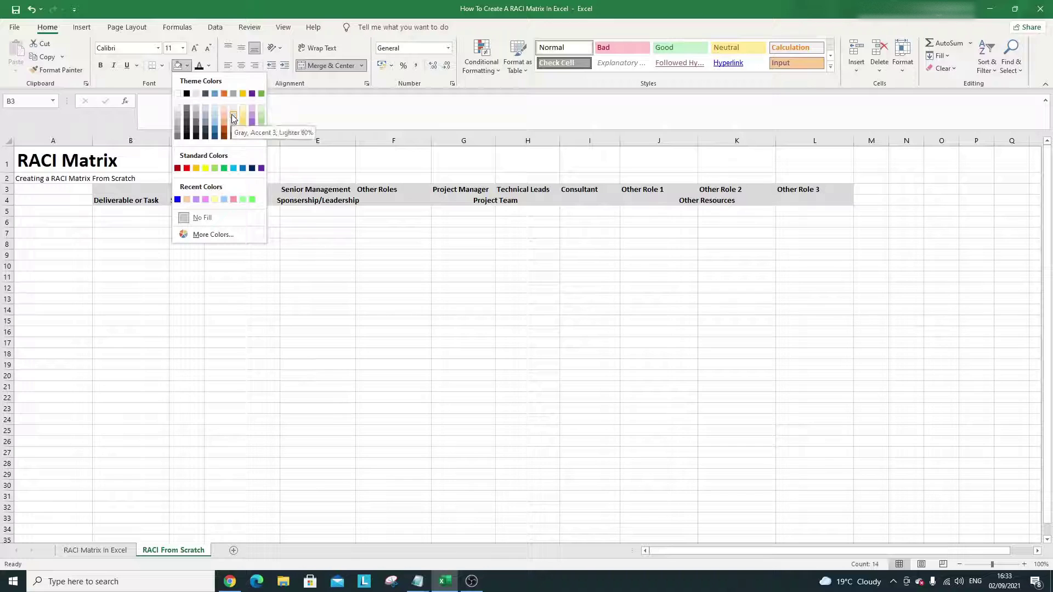
{"action": "left_click", "coordinate": [231, 115]}
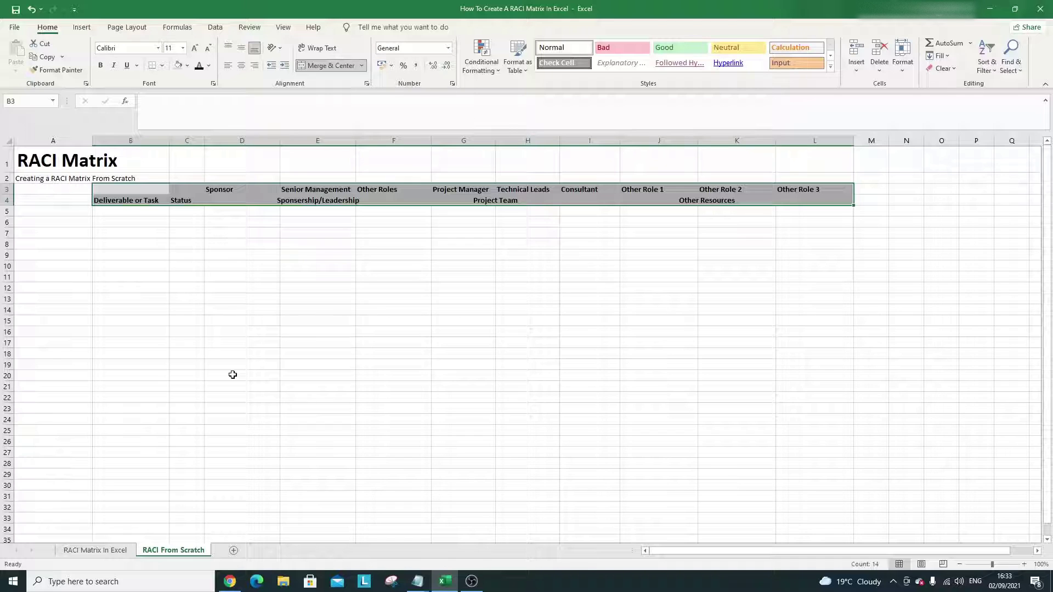
Correct the spelling of the merged group header in D4 to Sponsorship/Leadership.
{"action": "left_click", "coordinate": [303, 198]}
{"action": "left_click", "coordinate": [176, 104]}
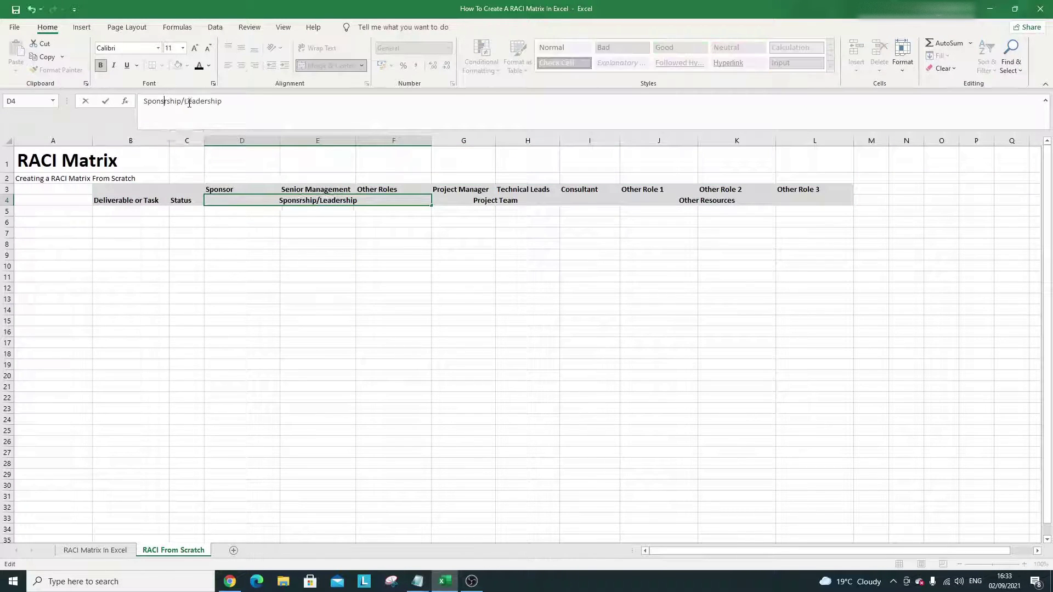
{"action": "key", "text": "Return"}
{"action": "left_click", "coordinate": [323, 232]}
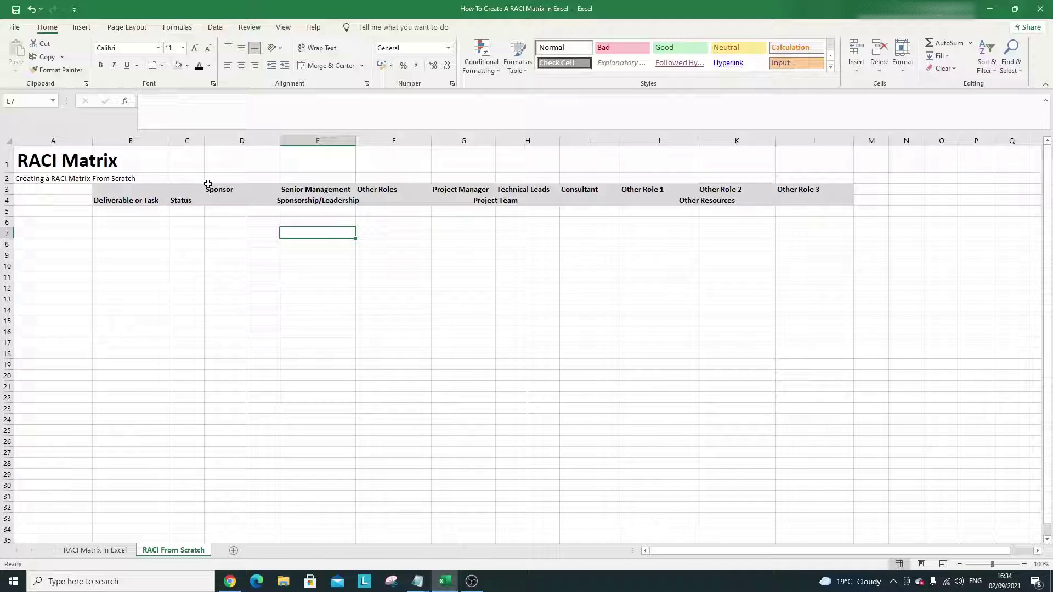
Set the text orientation of the role headers in D3:L3 to 50 degrees.
{"action": "left_click_drag", "start_coordinate": [208, 184], "coordinate": [788, 186]}
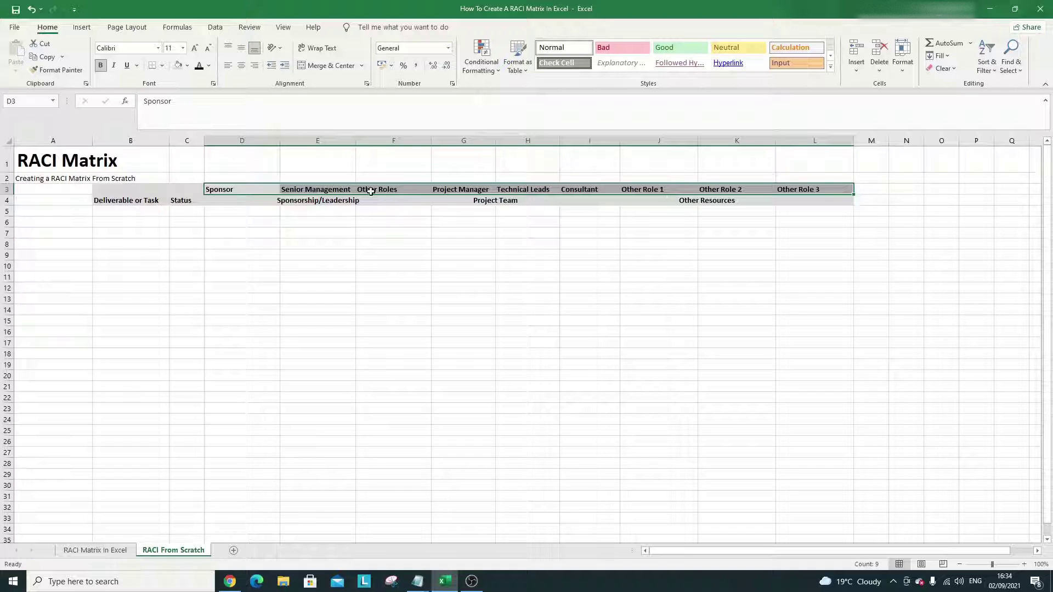
{"action": "right_click", "coordinate": [314, 192]}
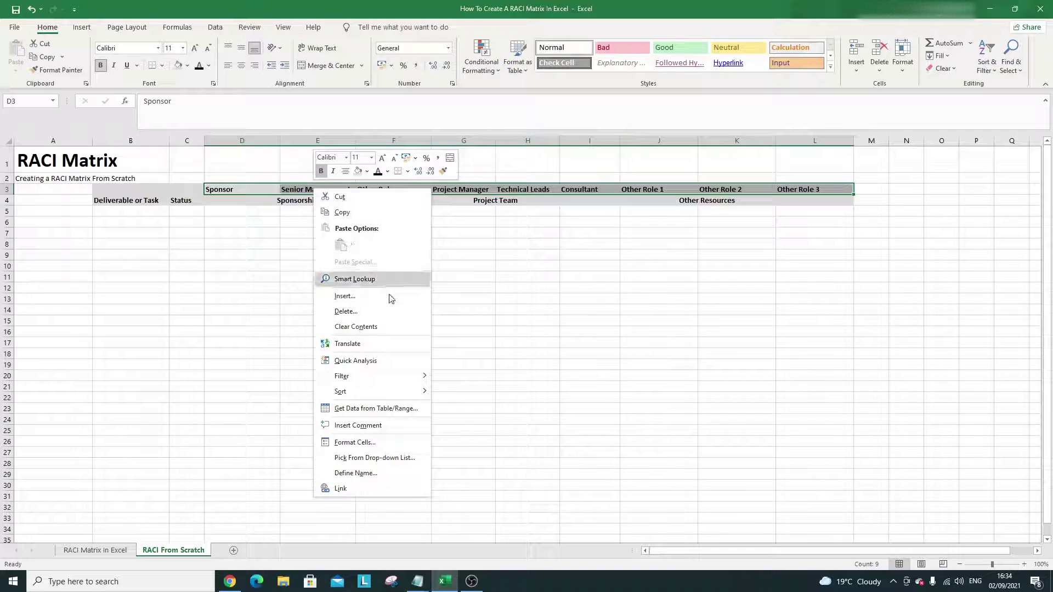
{"action": "left_click", "coordinate": [412, 443]}
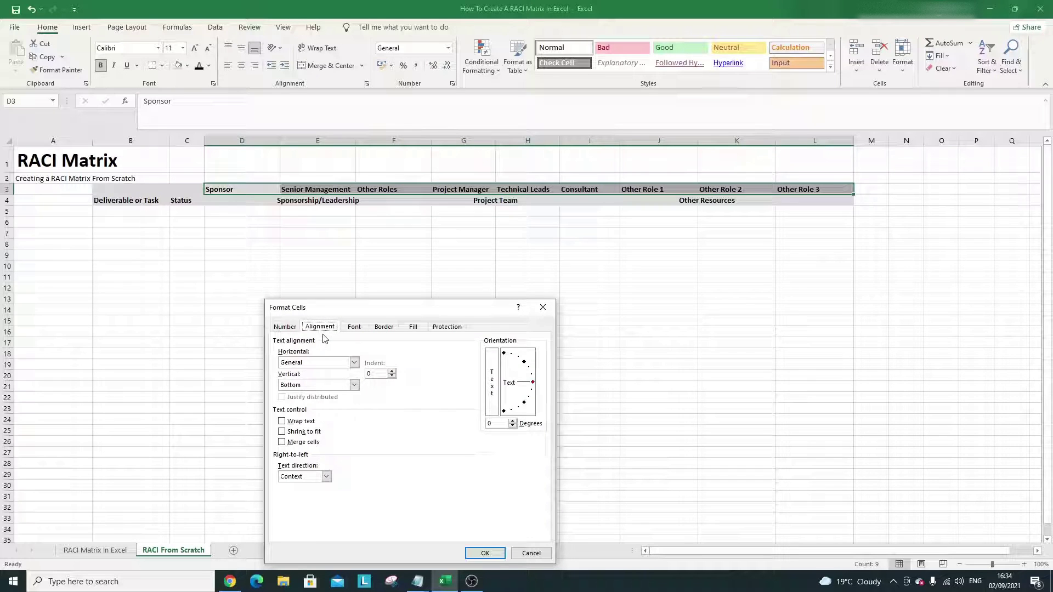
{"action": "left_click", "coordinate": [326, 477]}
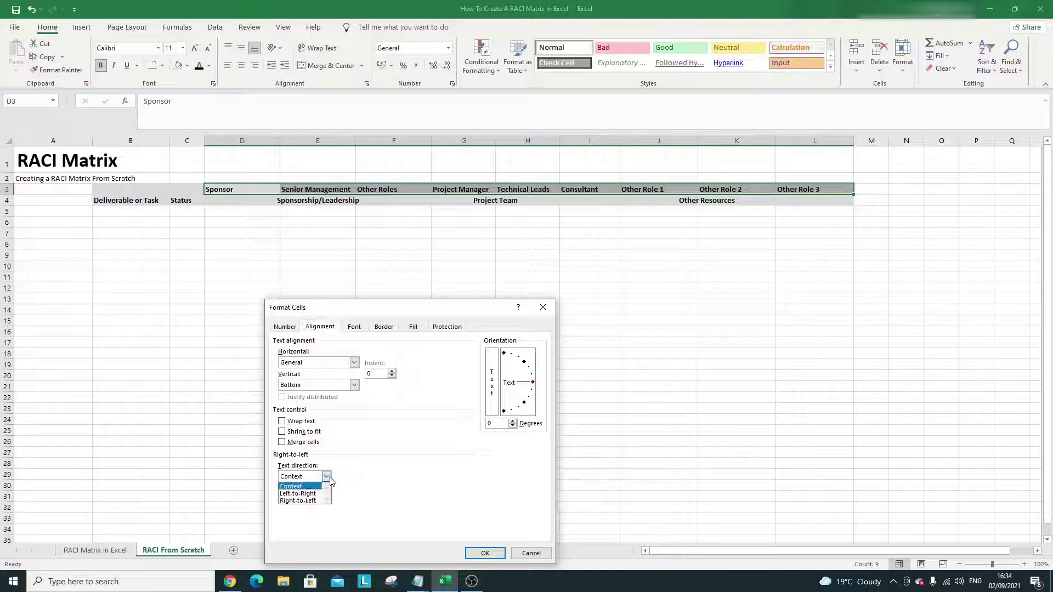
{"action": "left_click", "coordinate": [330, 478]}
{"action": "left_click_drag", "start_coordinate": [532, 383], "coordinate": [523, 362]}
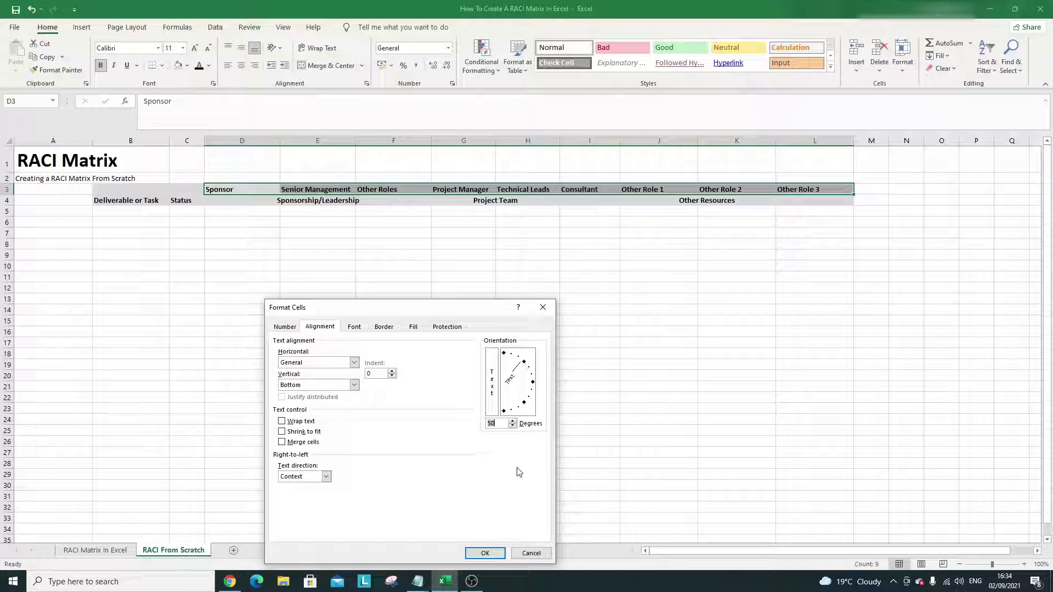
{"action": "left_click", "coordinate": [486, 554]}
{"action": "left_click", "coordinate": [485, 554]}
{"action": "left_click", "coordinate": [379, 339]}
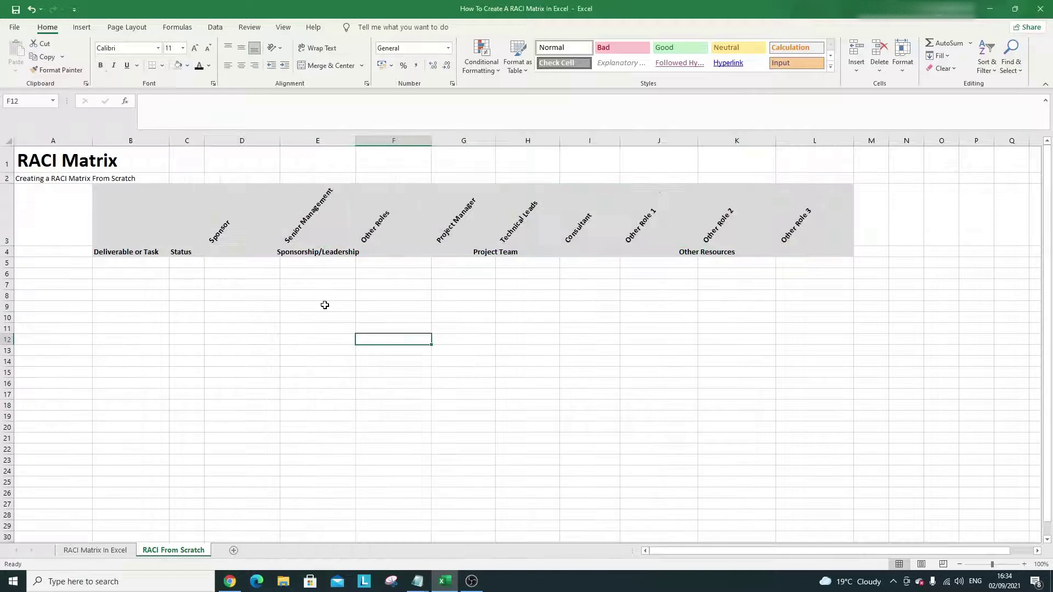
{"action": "left_click", "coordinate": [303, 228]}
{"action": "left_click", "coordinate": [379, 235]}
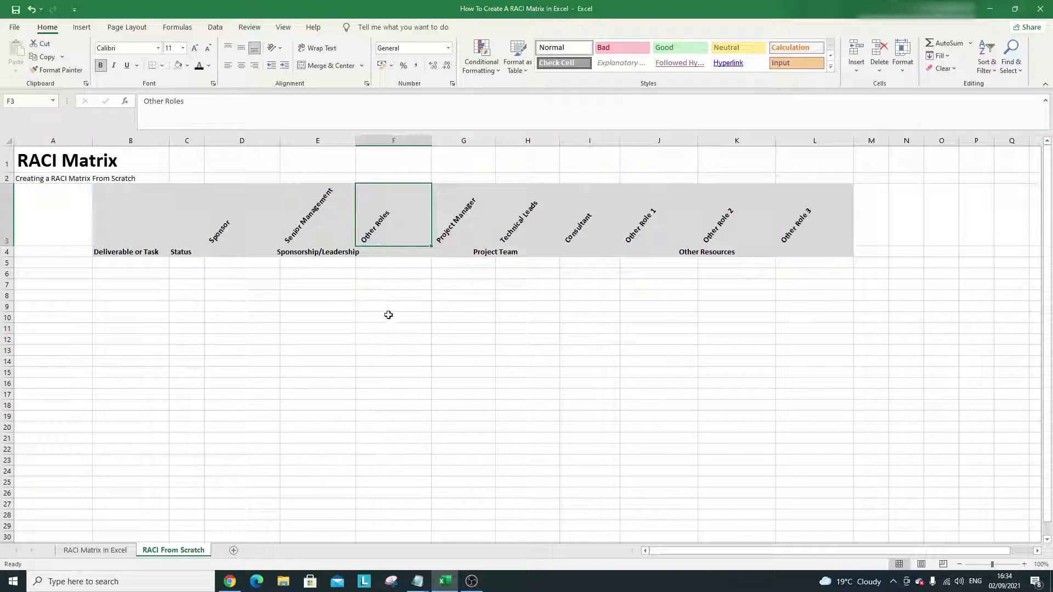
{"action": "left_click_drag", "start_coordinate": [260, 221], "coordinate": [799, 210]}
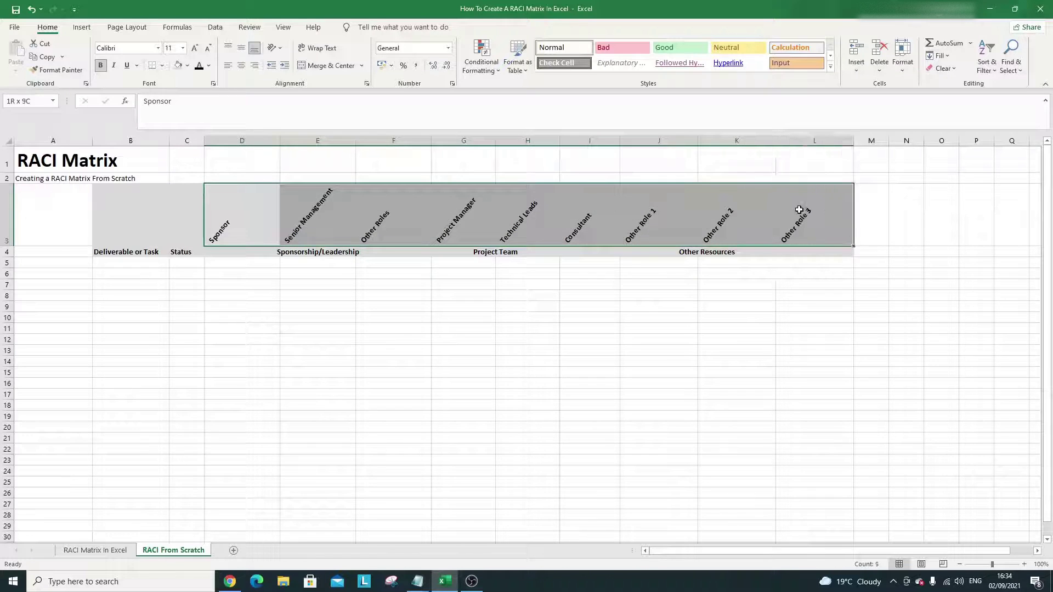
{"action": "left_click", "coordinate": [751, 294]}
{"action": "left_click", "coordinate": [666, 255]}
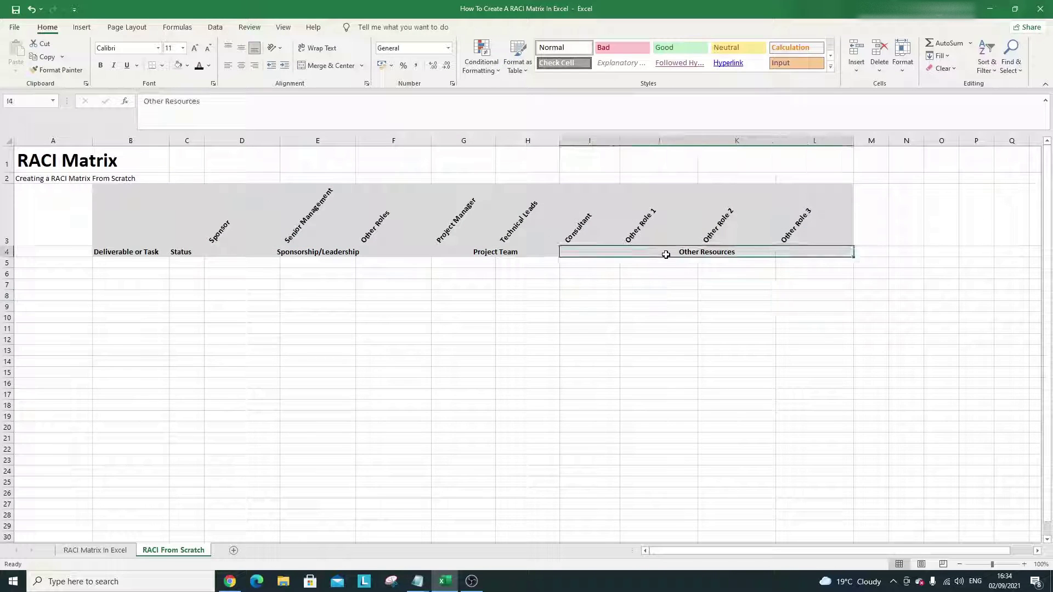
{"action": "left_click", "coordinate": [209, 200]}
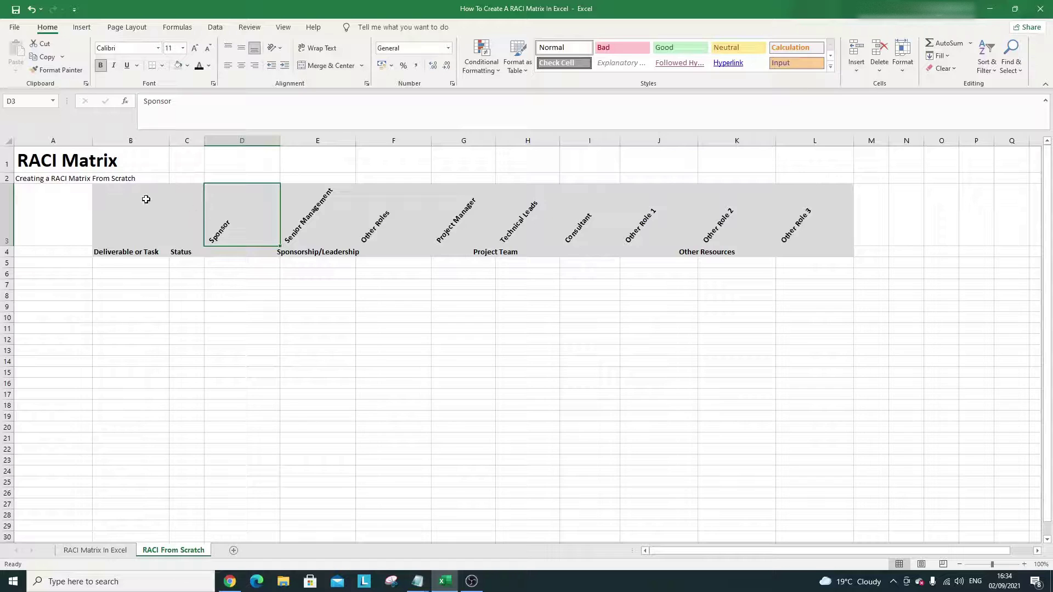
{"action": "left_click", "coordinate": [646, 216]}
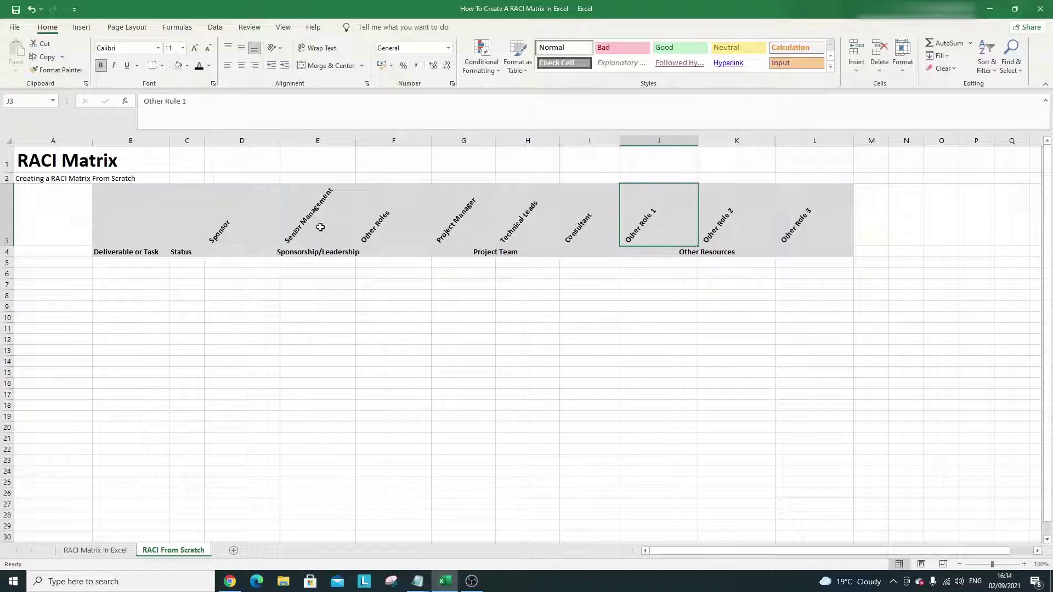
Change the text orientation of the role headers in D3:L3 to fully vertical, reading upward at 90 degrees.
{"action": "left_click_drag", "start_coordinate": [243, 215], "coordinate": [796, 212]}
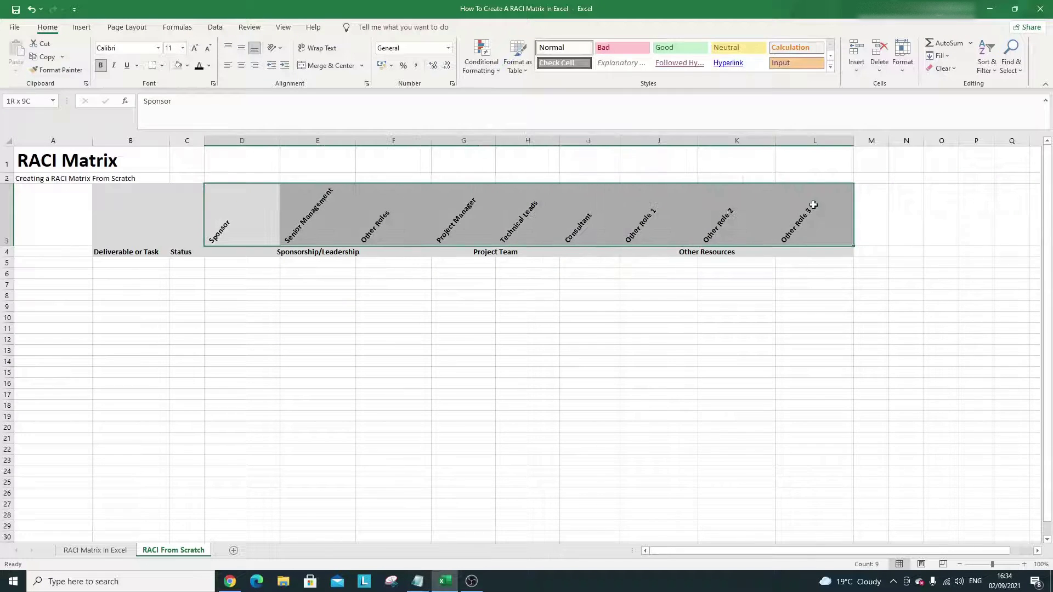
{"action": "right_click", "coordinate": [346, 211]}
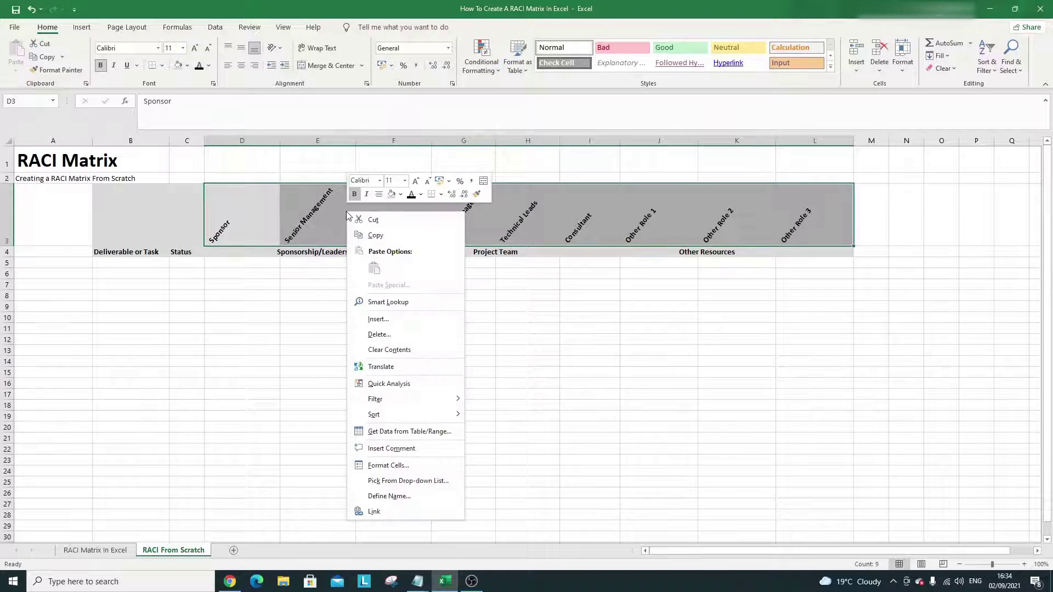
{"action": "left_click", "coordinate": [416, 465]}
{"action": "left_click_drag", "start_coordinate": [531, 359], "coordinate": [509, 342]}
{"action": "left_click", "coordinate": [483, 550]}
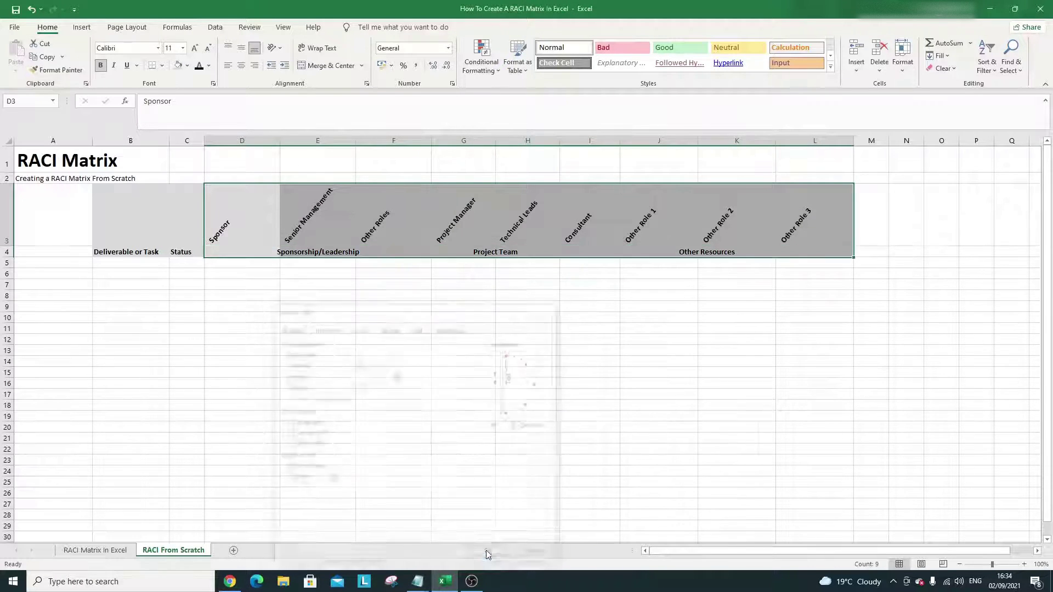
{"action": "left_click", "coordinate": [419, 329]}
{"action": "left_click", "coordinate": [277, 241]}
{"action": "left_click", "coordinate": [302, 243]}
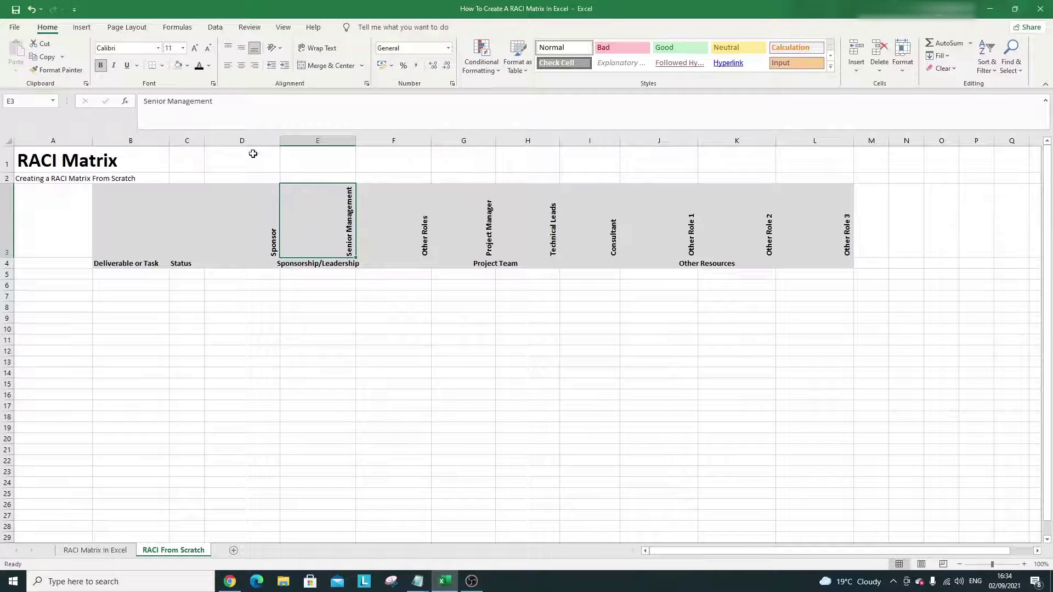
Narrow columns D through L together to an equal width that just suits the vertical role headers.
{"action": "left_click_drag", "start_coordinate": [280, 140], "coordinate": [769, 141]}
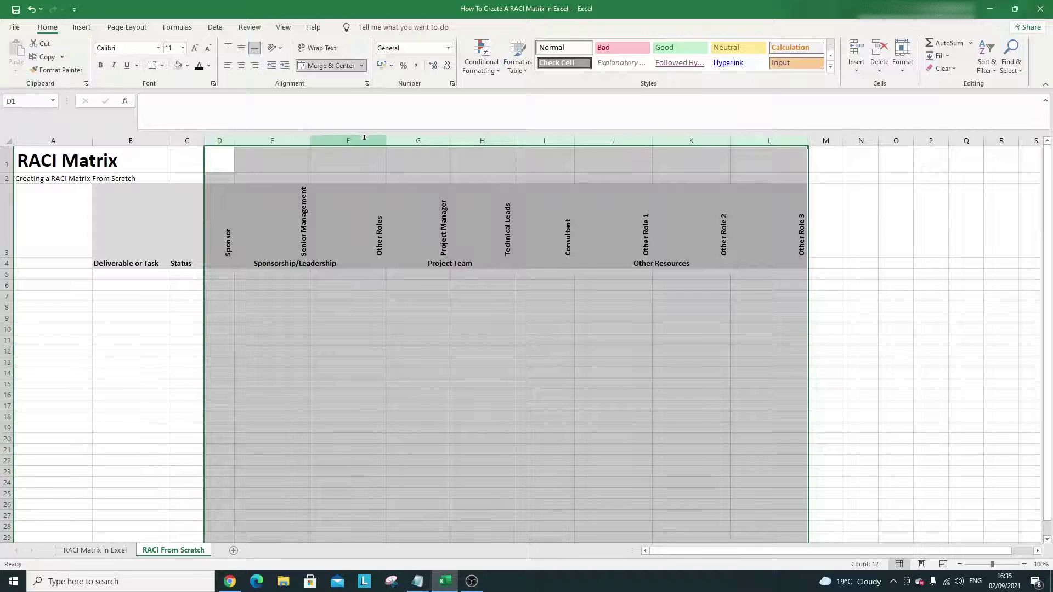
{"action": "left_click_drag", "start_coordinate": [312, 141], "coordinate": [419, 143]}
{"action": "left_click", "coordinate": [321, 272]}
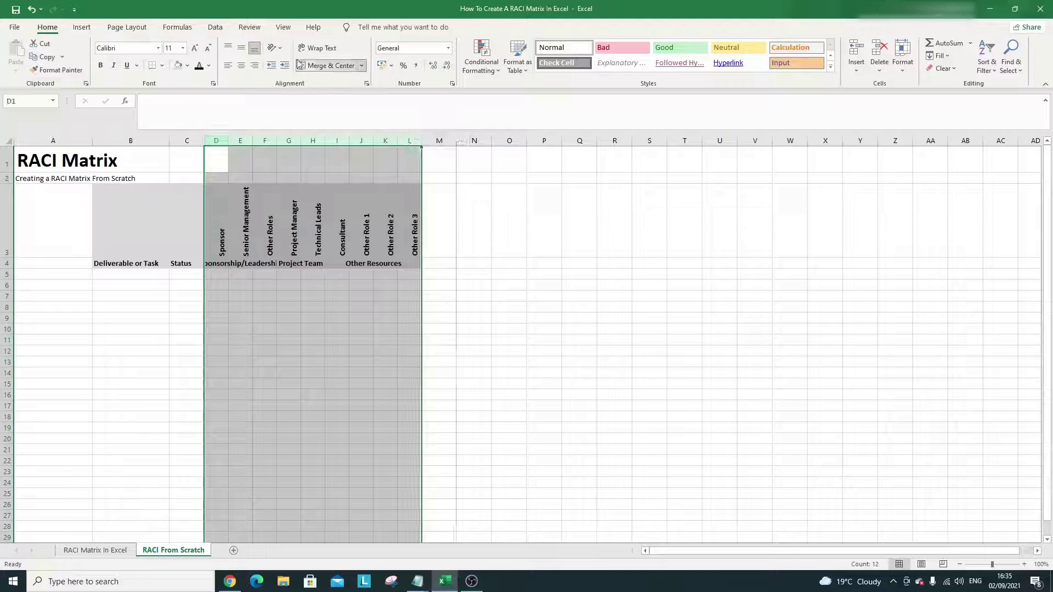
{"action": "left_click", "coordinate": [310, 49]}
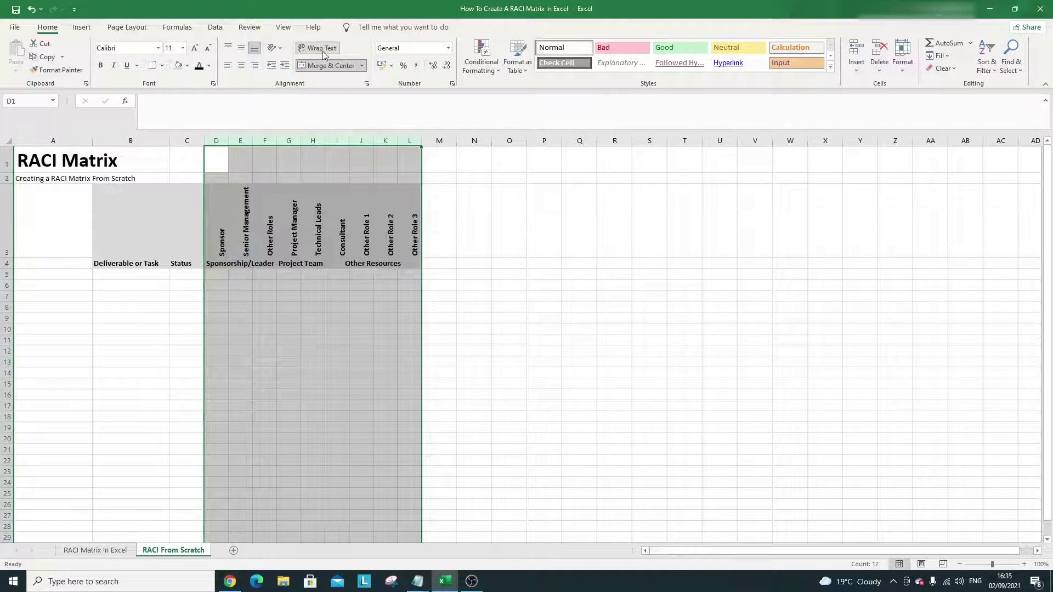
{"action": "left_click", "coordinate": [542, 284]}
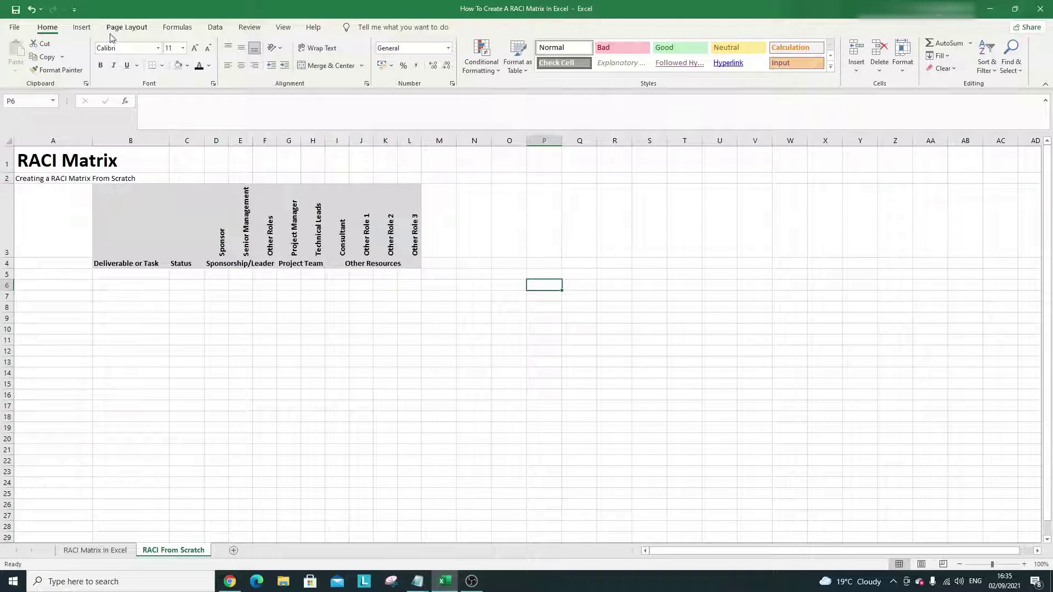
{"action": "left_click", "coordinate": [31, 10]}
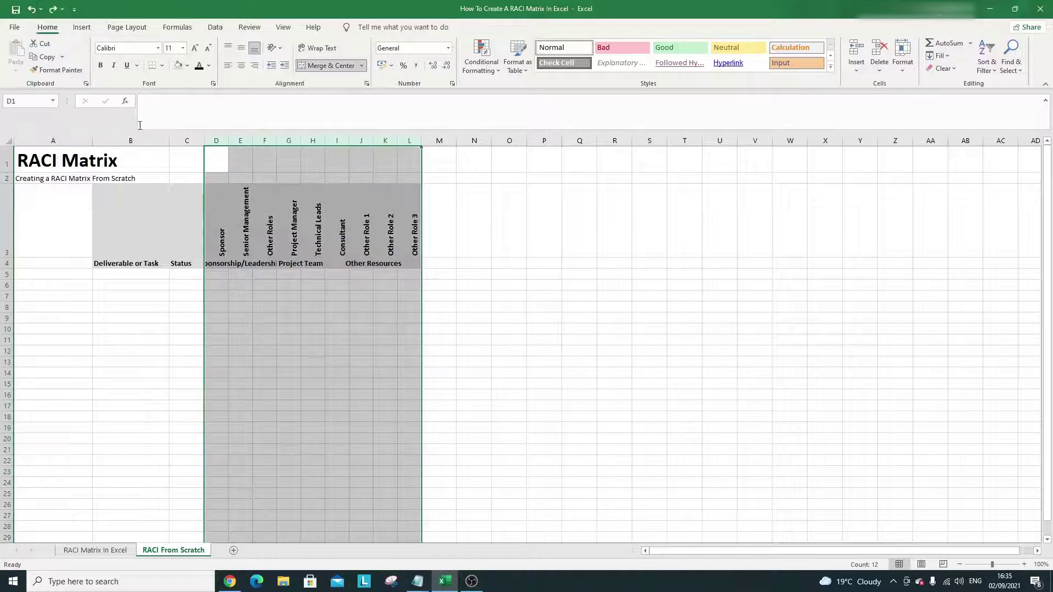
Wrap the text in columns D through L and widen them equally so the Sponsorship/Leadership group header fits in full.
{"action": "key", "text": "ctrl+y"}
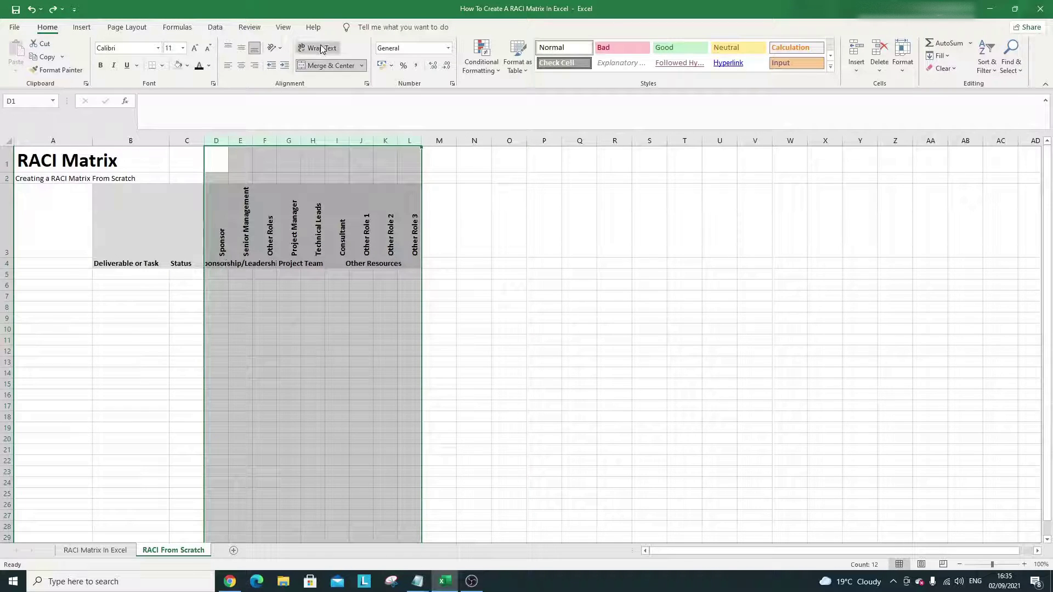
{"action": "left_click_drag", "start_coordinate": [234, 148], "coordinate": [248, 147]}
{"action": "left_click", "coordinate": [371, 315]}
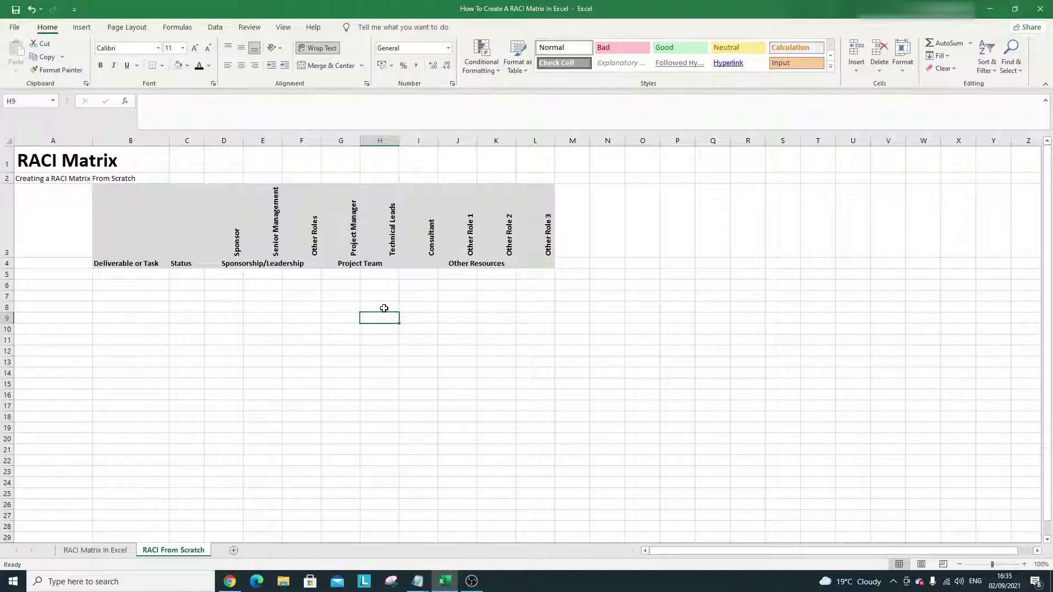
Apply all borders to the header row B4:L4 and to the vertical role headers in D3:L3.
{"action": "left_click_drag", "start_coordinate": [123, 268], "coordinate": [534, 264]}
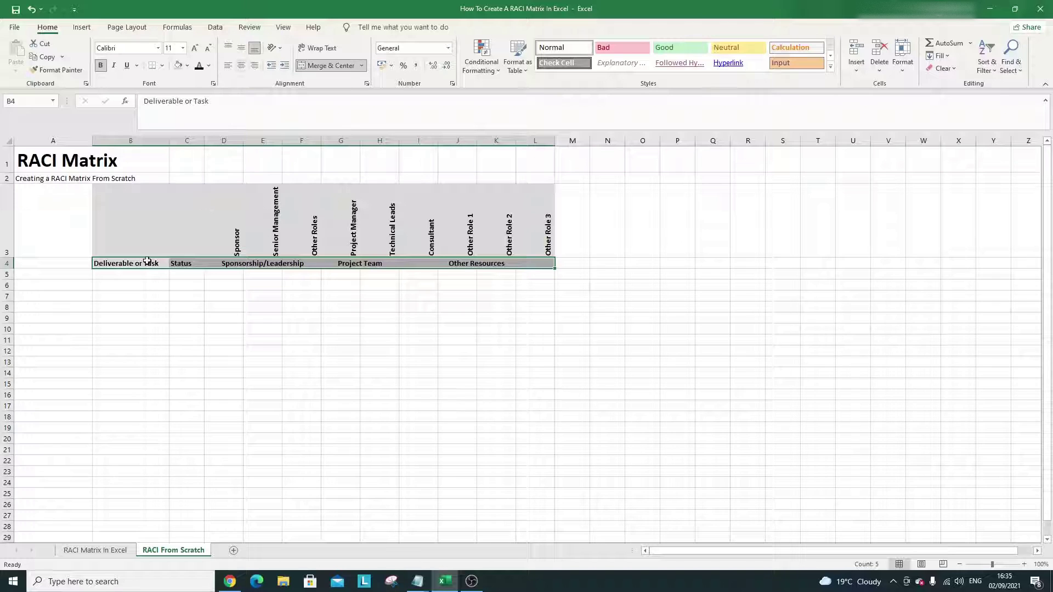
{"action": "left_click", "coordinate": [163, 66]}
{"action": "left_click", "coordinate": [186, 174]}
{"action": "left_click", "coordinate": [266, 334]}
{"action": "left_click_drag", "start_coordinate": [216, 228], "coordinate": [545, 225]}
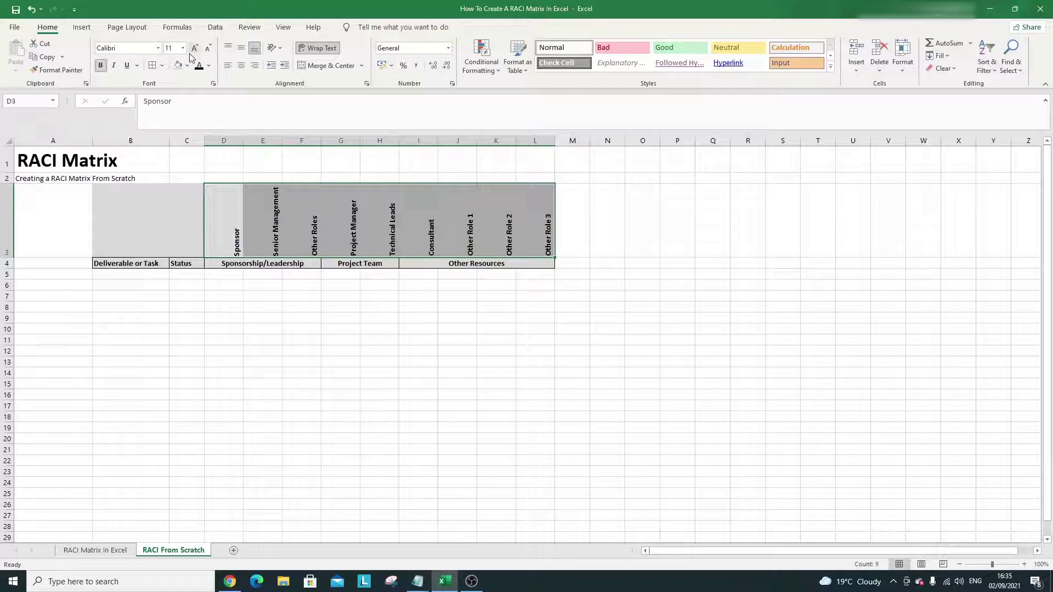
{"action": "left_click", "coordinate": [152, 65]}
{"action": "left_click", "coordinate": [290, 305]}
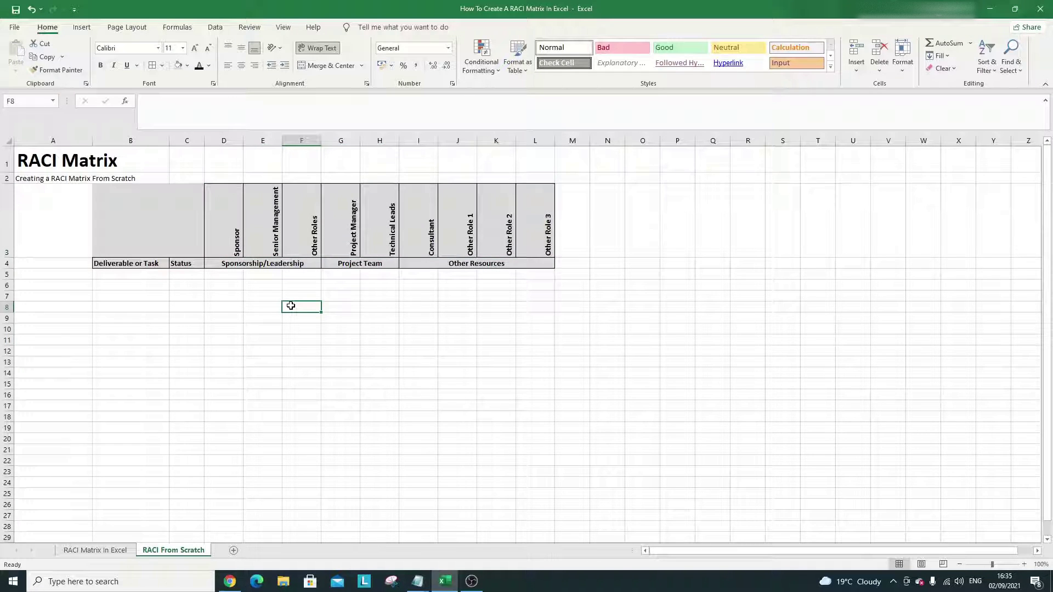
Remove the grey fill from the empty header cells B3:C3.
{"action": "left_click", "coordinate": [160, 223]}
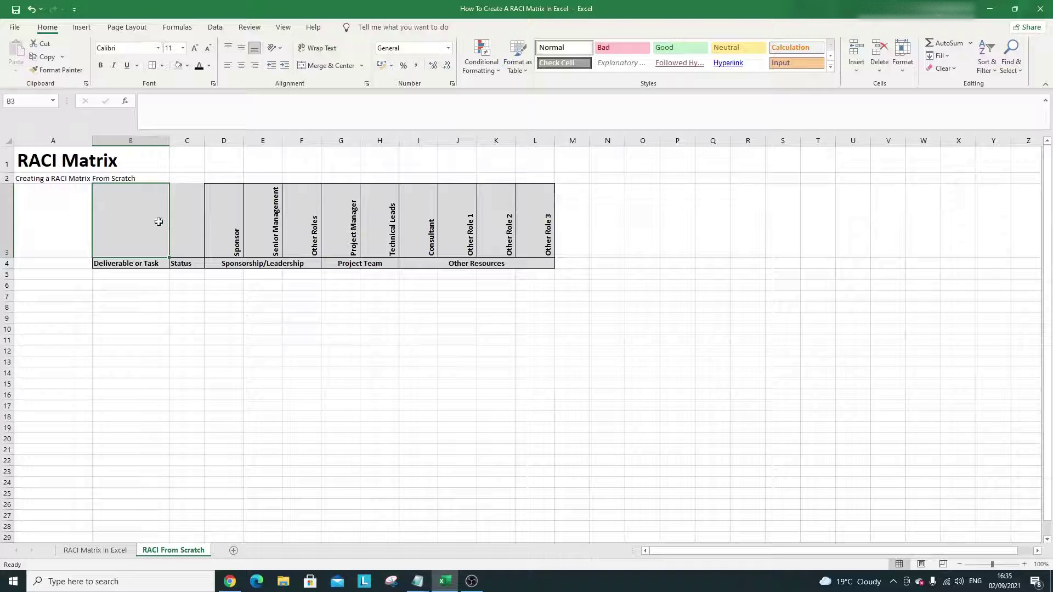
{"action": "left_click_drag", "start_coordinate": [183, 215], "coordinate": [163, 217]}
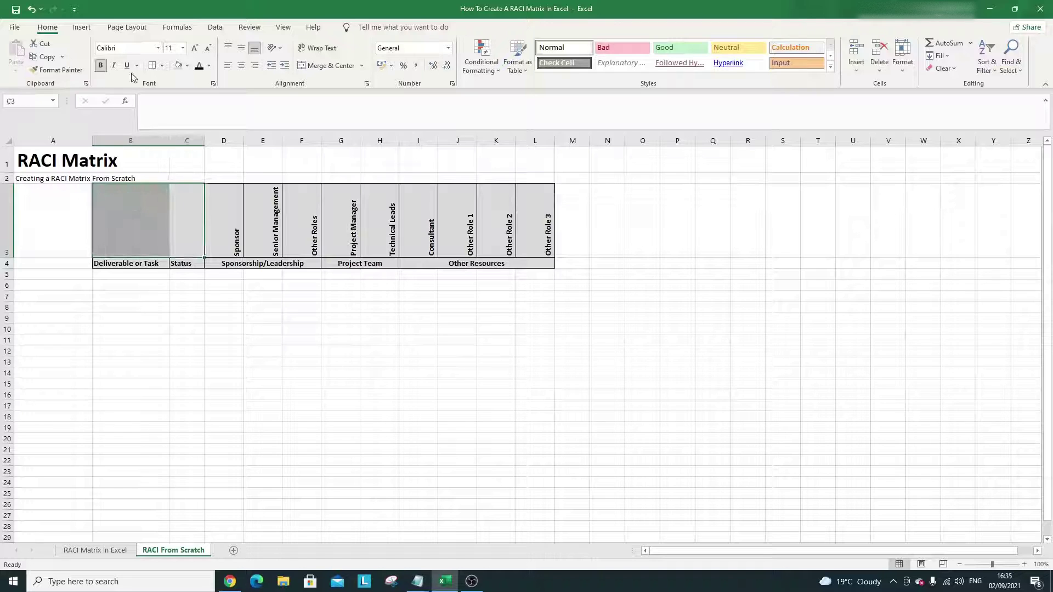
{"action": "left_click", "coordinate": [186, 66]}
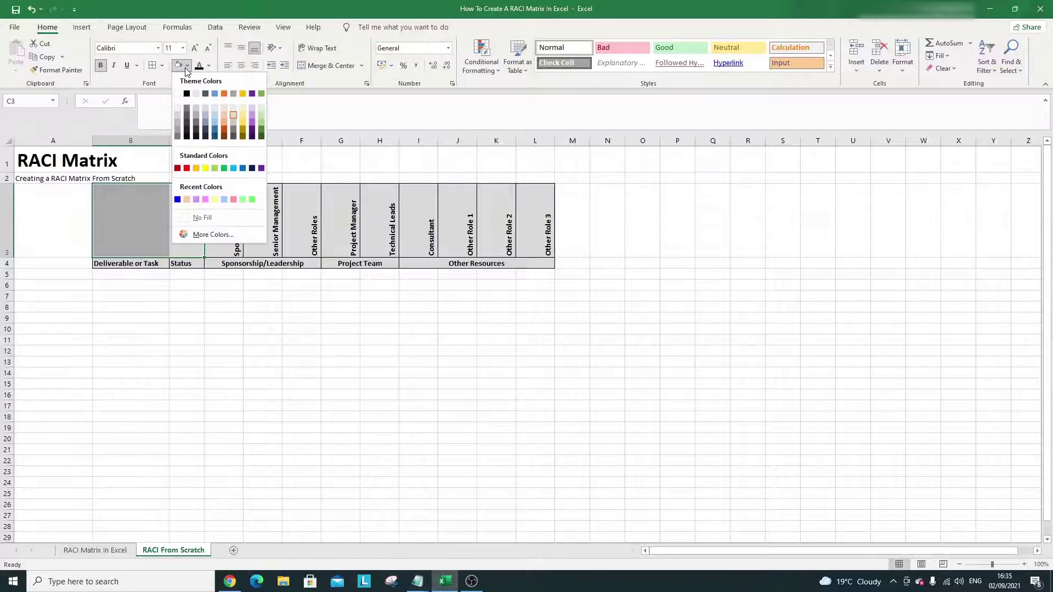
{"action": "left_click", "coordinate": [225, 216]}
{"action": "left_click", "coordinate": [263, 351]}
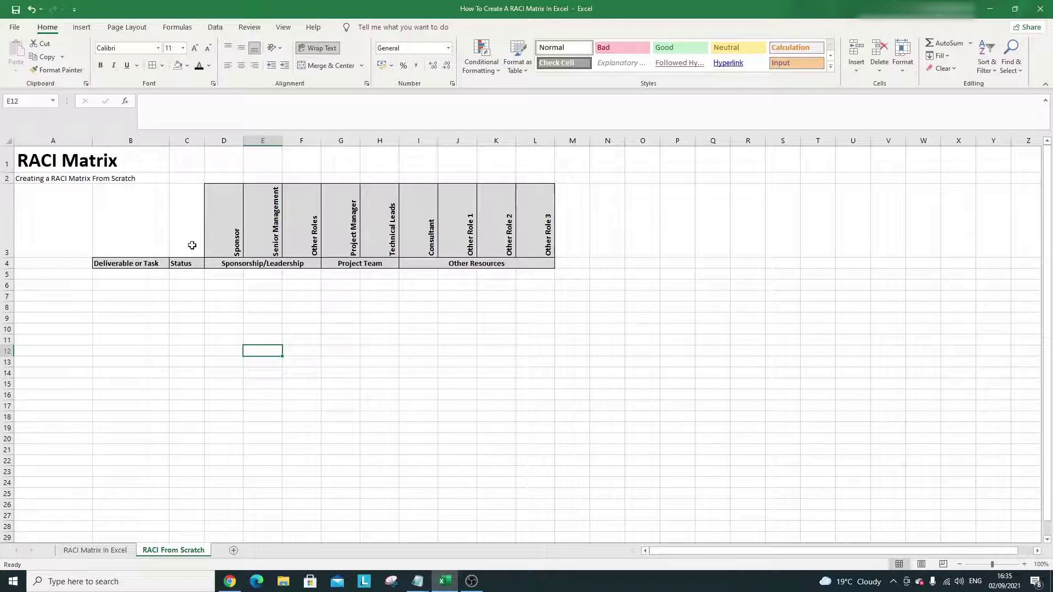
Enter Phase 1 in B5 and Task/Deliverable 1 in B6 beneath the Deliverable or Task header.
{"action": "left_click", "coordinate": [110, 264]}
{"action": "left_click", "coordinate": [139, 273]}
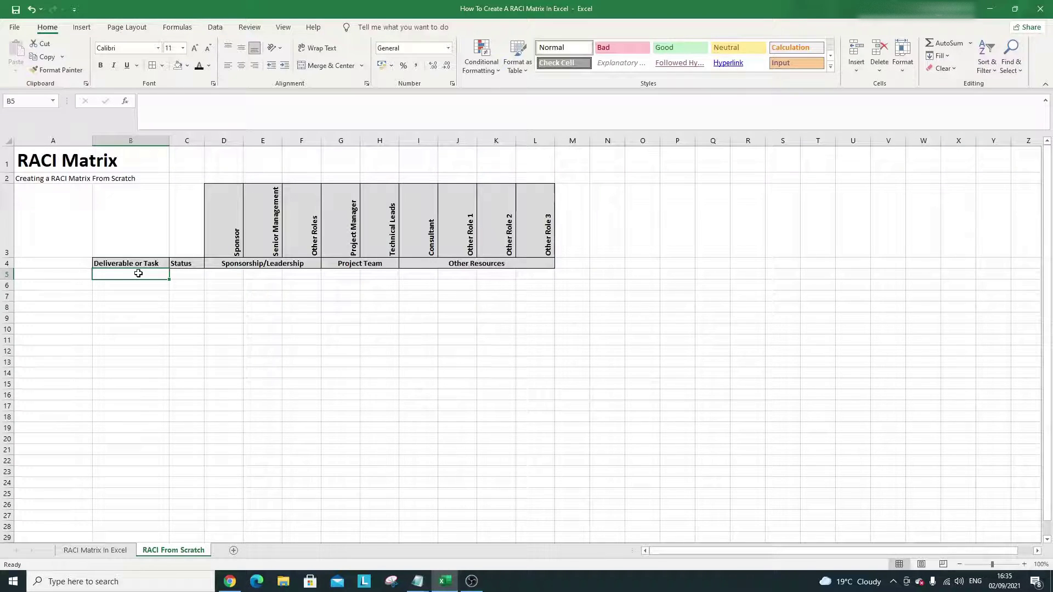
{"action": "type", "text": "Phase 1"}
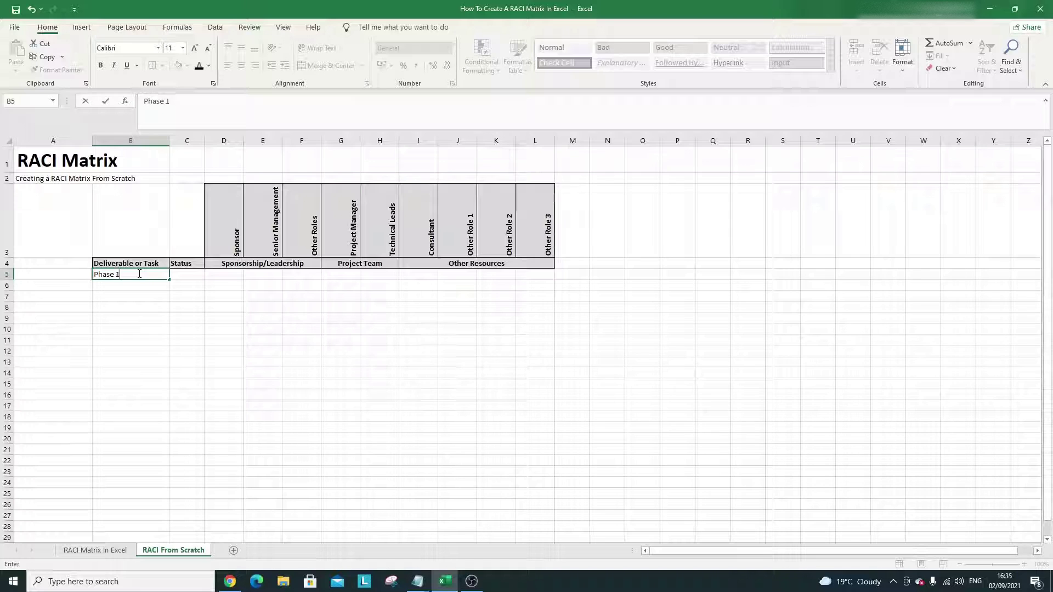
{"action": "key", "text": "Return"}
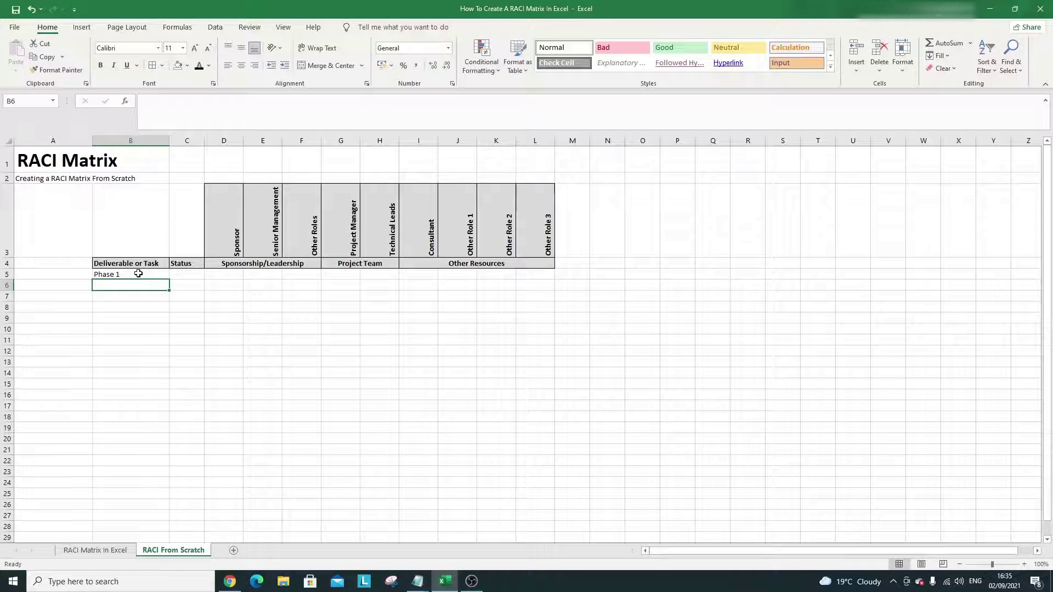
{"action": "type", "text": "Ta"}
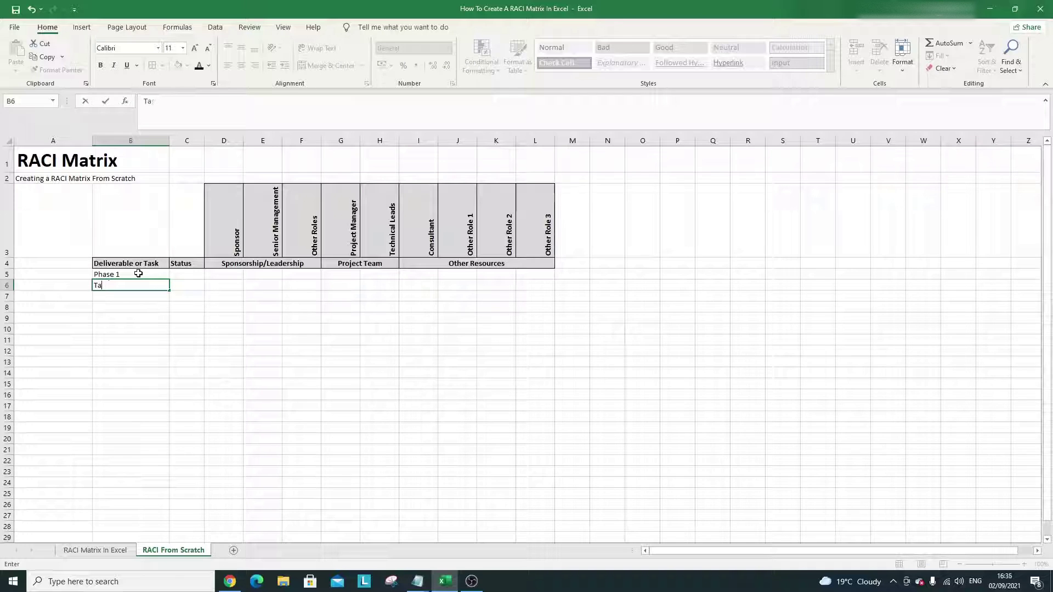
{"action": "type", "text": "sk/Deslivb"}
{"action": "type", "text": "liverab"}
{"action": "key", "text": "Return"}
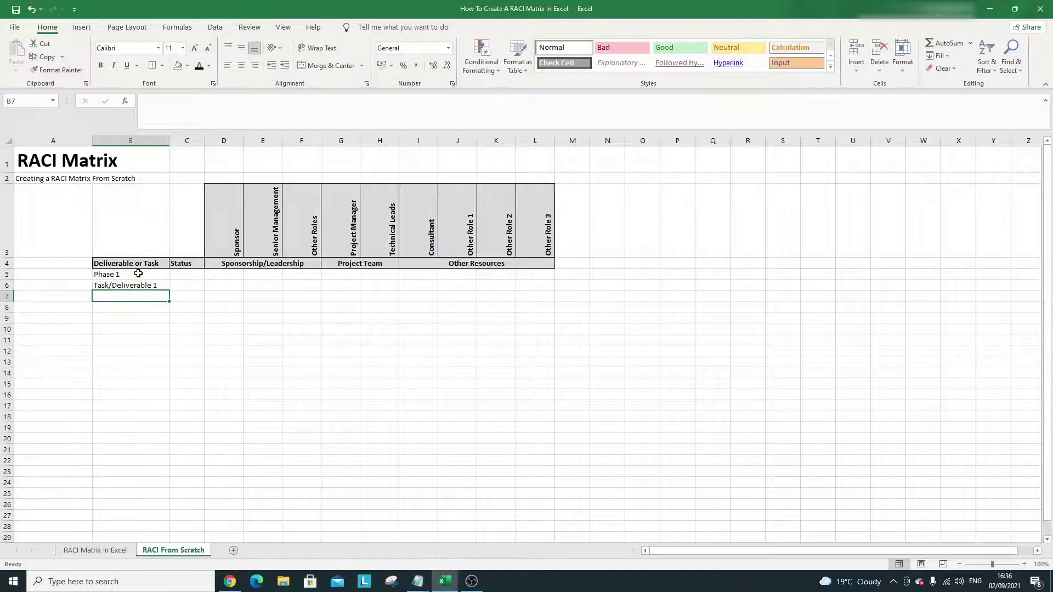
Fill the task label in B6 down to B8 as a series ending with Task/Deliverable 3.
{"action": "left_click", "coordinate": [159, 286]}
{"action": "left_click_drag", "start_coordinate": [169, 290], "coordinate": [172, 313]}
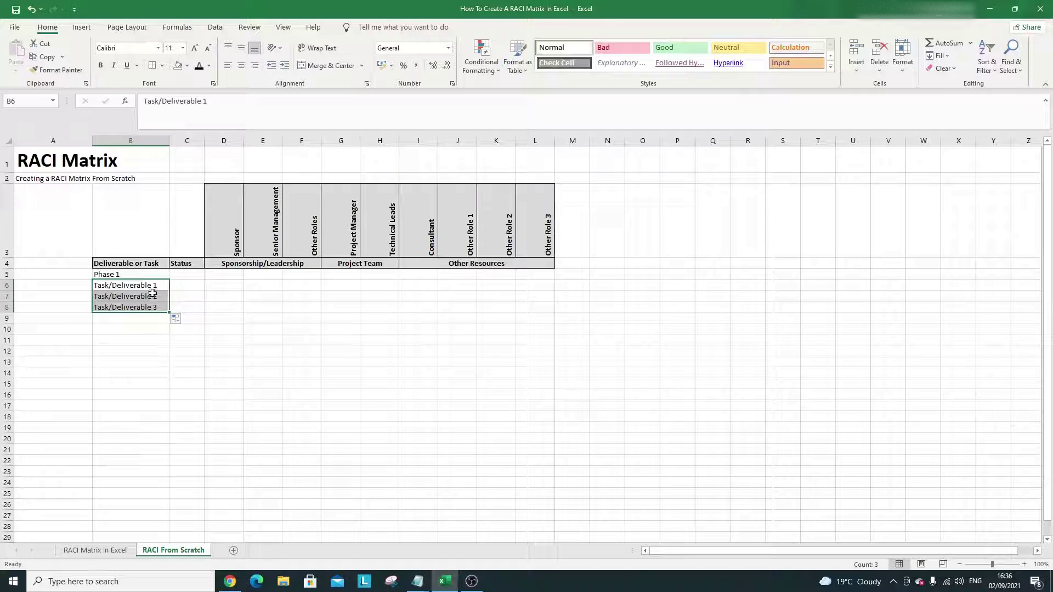
{"action": "left_click_drag", "start_coordinate": [159, 338], "coordinate": [144, 329]}
{"action": "left_click", "coordinate": [126, 289]}
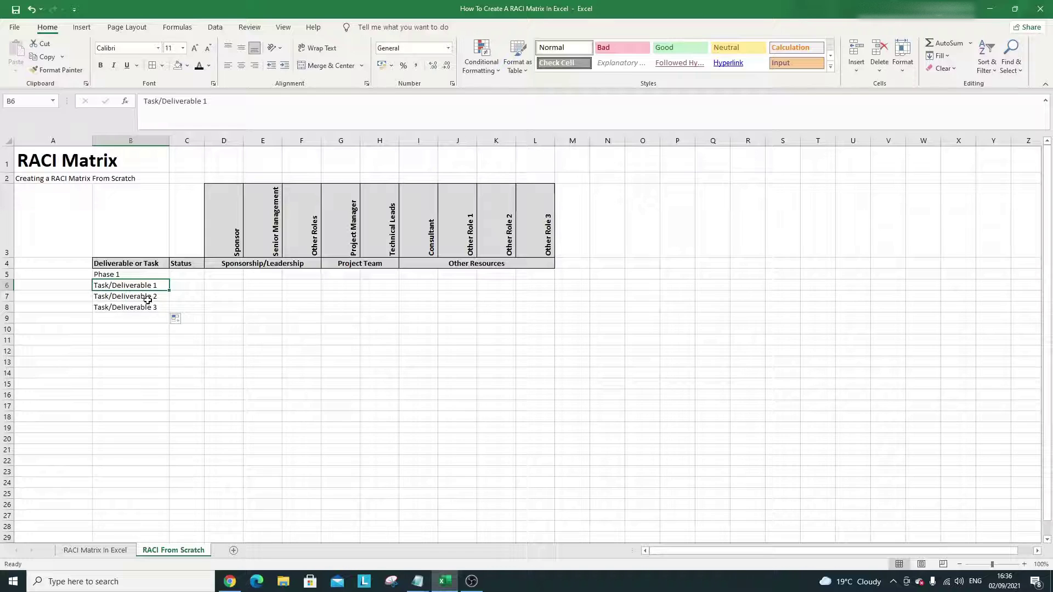
Make the Phase 1 heading in B5 bold and indent the three task labels in B6:B8.
{"action": "left_click", "coordinate": [123, 275]}
{"action": "left_click", "coordinate": [100, 65]}
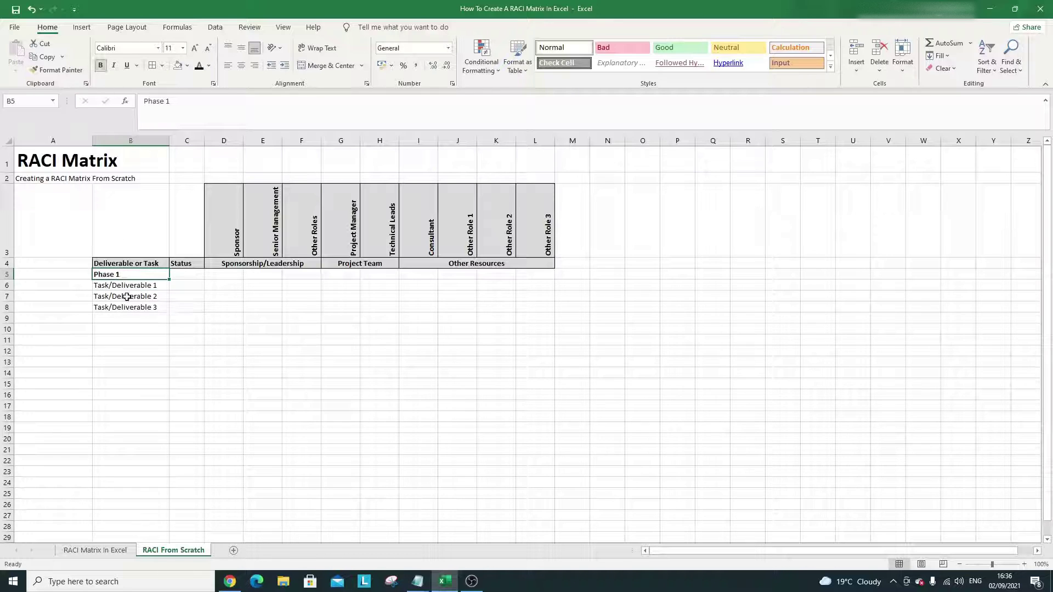
{"action": "left_click_drag", "start_coordinate": [119, 285], "coordinate": [118, 307]}
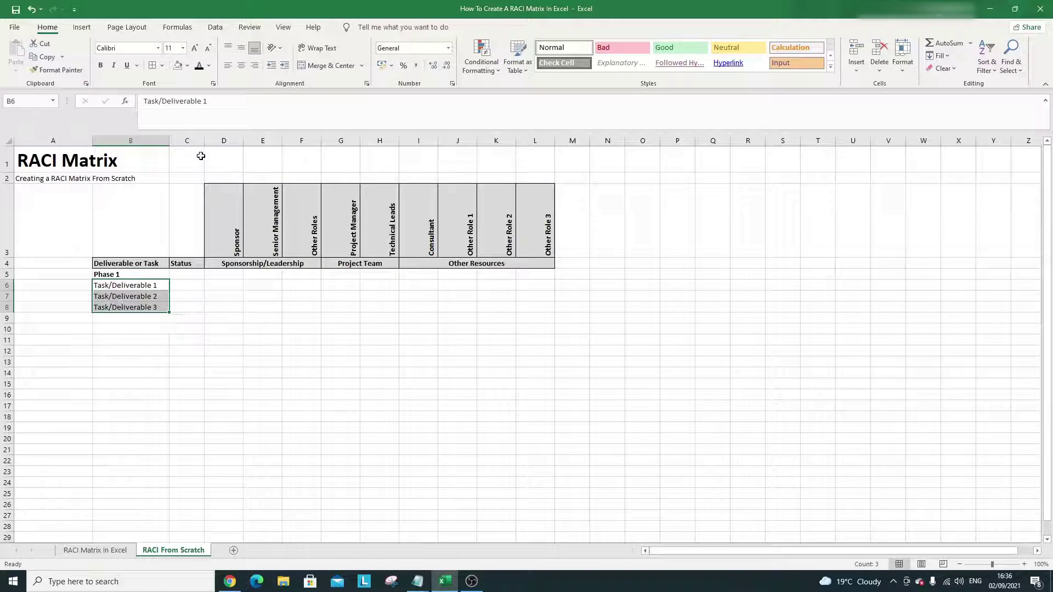
{"action": "left_click", "coordinate": [285, 65]}
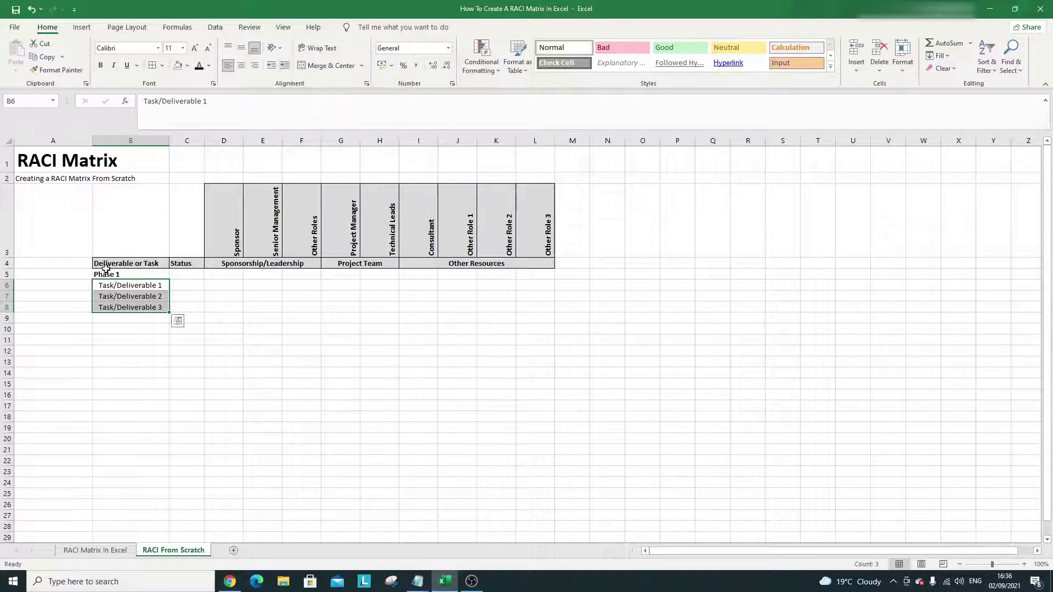
Enter Phase 1 in B9 as a bold heading without the indent.
{"action": "left_click", "coordinate": [120, 316]}
{"action": "type", "text": "Phase 1"}
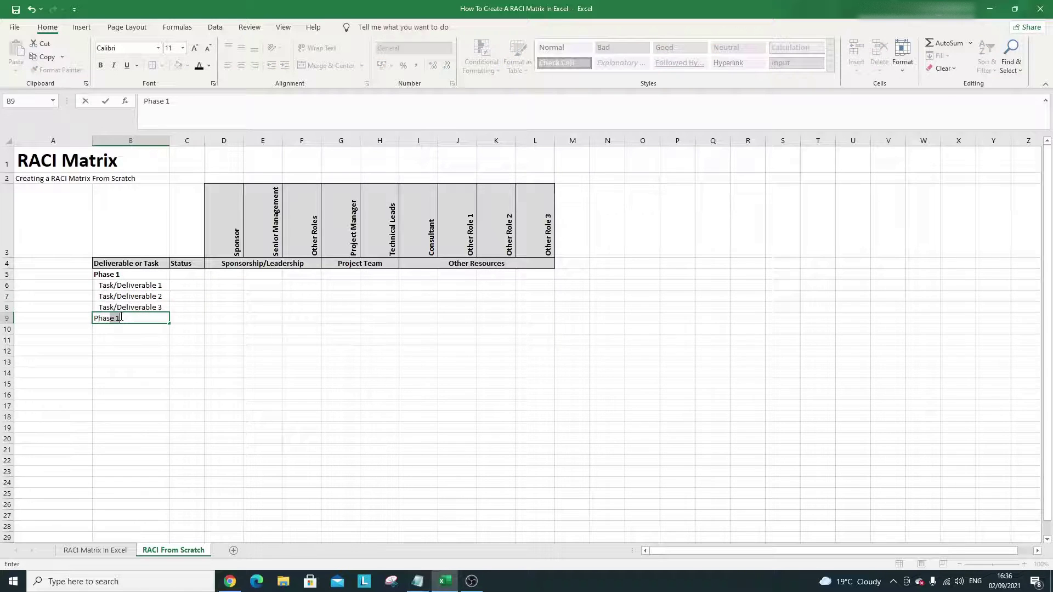
{"action": "key", "text": "Return"}
{"action": "left_click", "coordinate": [120, 316]}
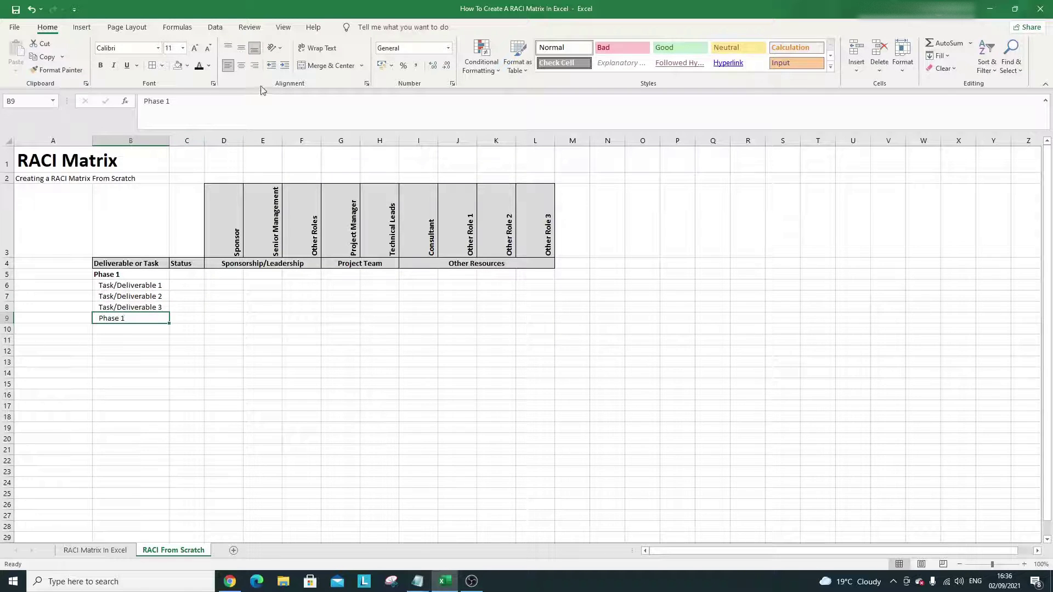
{"action": "left_click", "coordinate": [102, 67]}
Copy the bold phase heading in B9 to B12, B16 and B20.
{"action": "key", "text": "ctrl+c"}
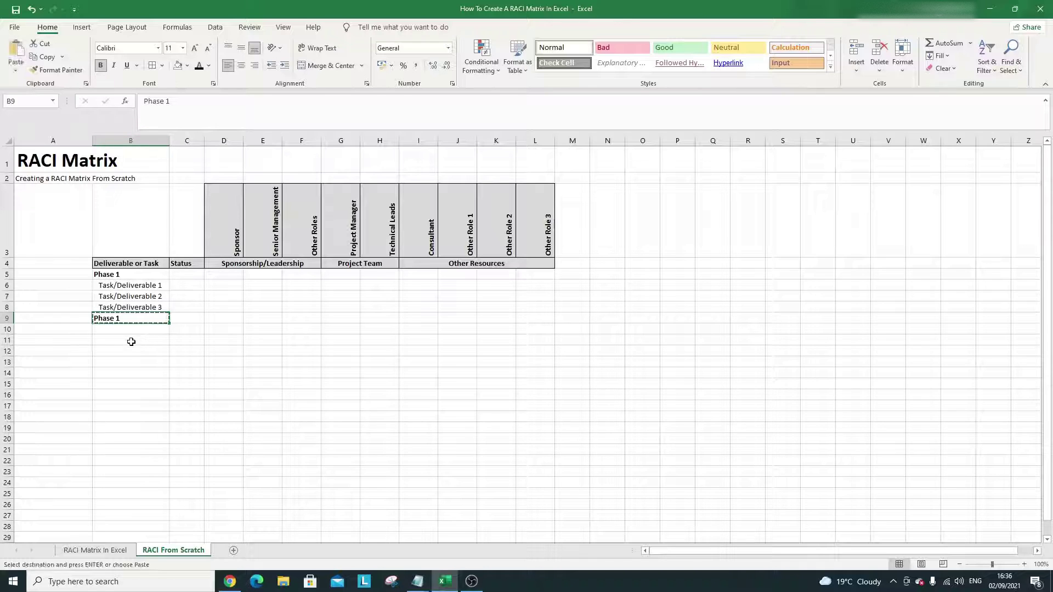
{"action": "left_click", "coordinate": [124, 352]}
{"action": "key", "text": "ctrl+v"}
{"action": "left_click", "coordinate": [130, 395]}
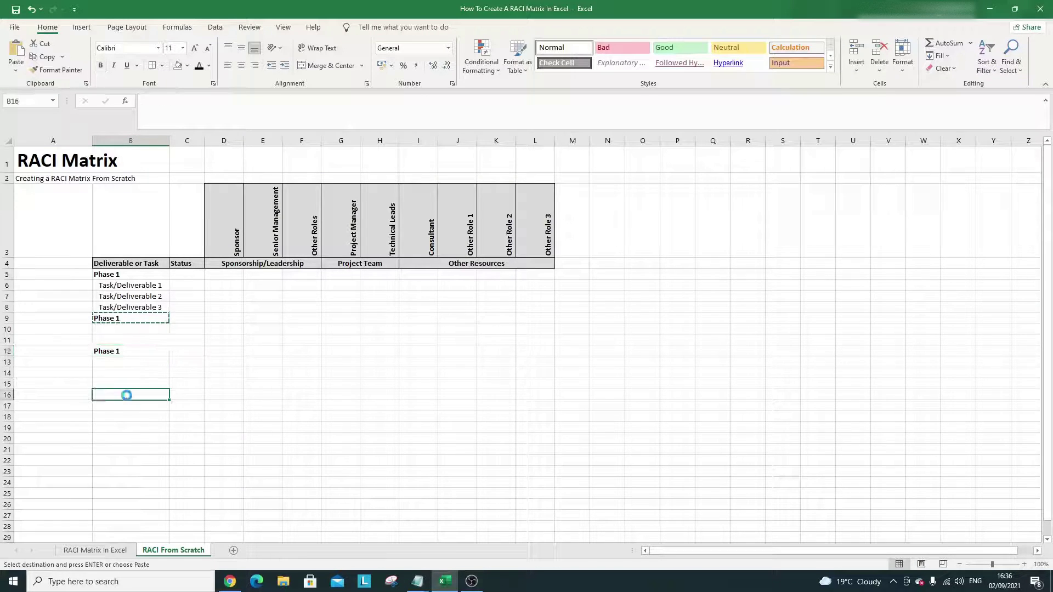
{"action": "key", "text": "ctrl+v"}
{"action": "left_click", "coordinate": [134, 437]}
{"action": "key", "text": "ctrl+v"}
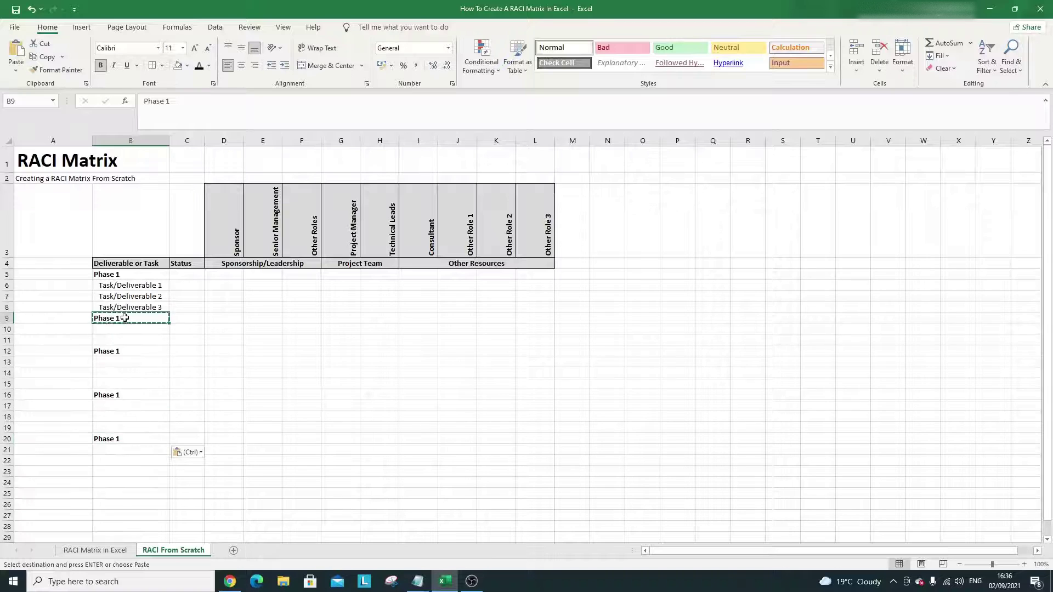
Change the heading in B9 to Phase 2 and clear the copied heading from B12.
{"action": "left_click", "coordinate": [132, 319]}
{"action": "double_click", "coordinate": [125, 318]}
{"action": "key", "text": "BackSpace"}
{"action": "type", "text": "2"}
{"action": "key", "text": "Return"}
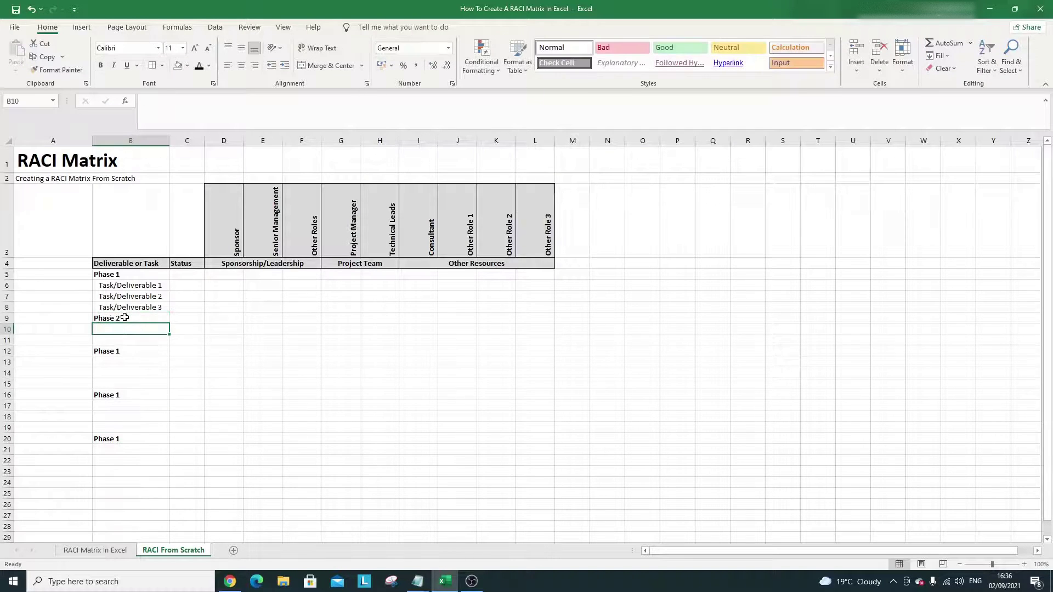
{"action": "left_click", "coordinate": [126, 318]}
{"action": "left_click", "coordinate": [125, 352]}
{"action": "key", "text": "Delete"}
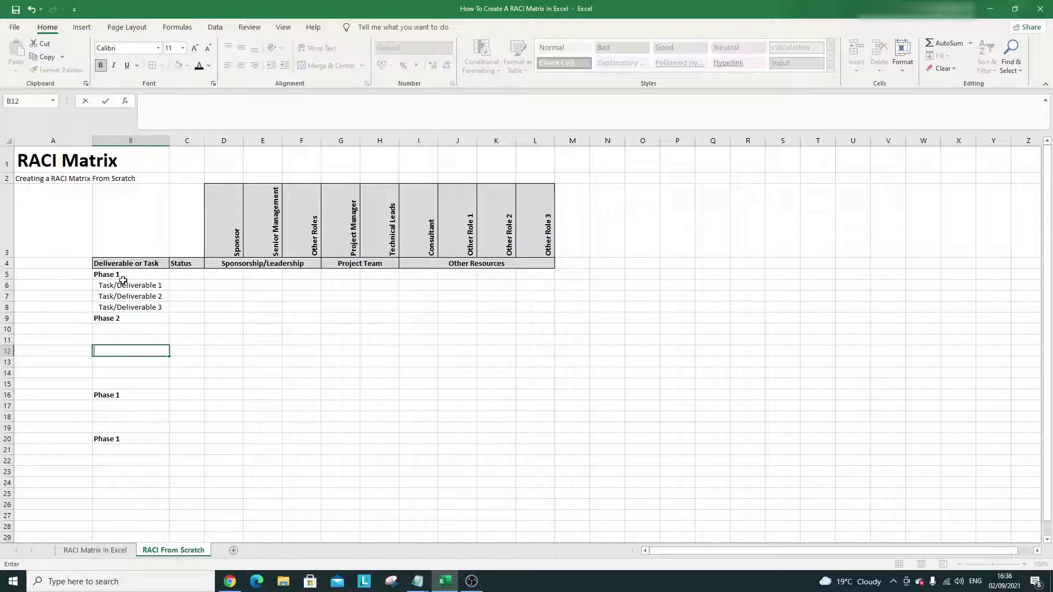
Copy the three indented task labels in B6:B8 to B10:B12 under Phase 2.
{"action": "left_click_drag", "start_coordinate": [126, 285], "coordinate": [133, 304]}
{"action": "key", "text": "ctrl+c"}
{"action": "left_click", "coordinate": [131, 327]}
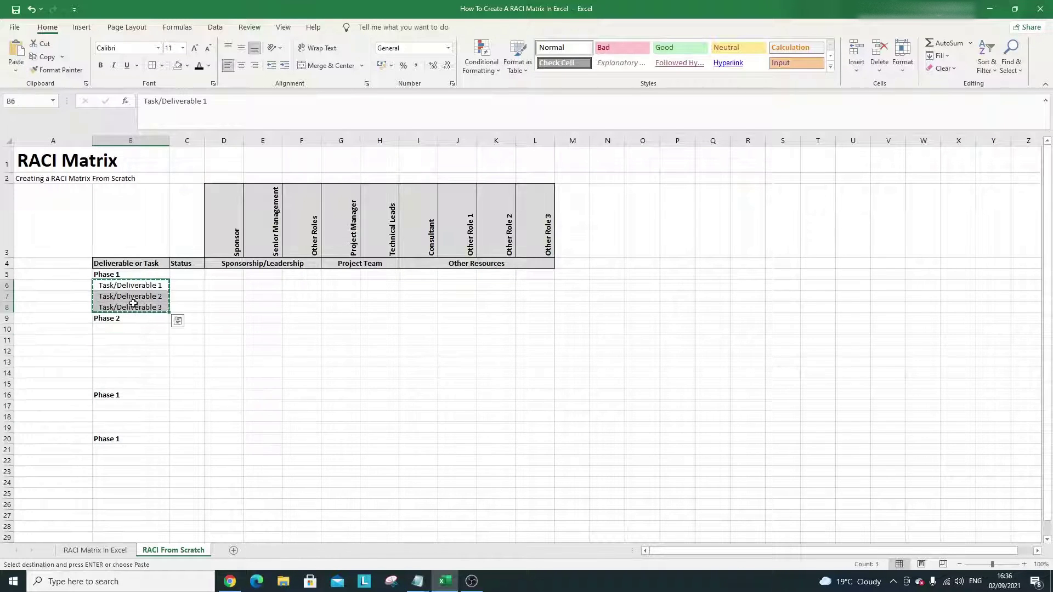
{"action": "left_click", "coordinate": [130, 329]}
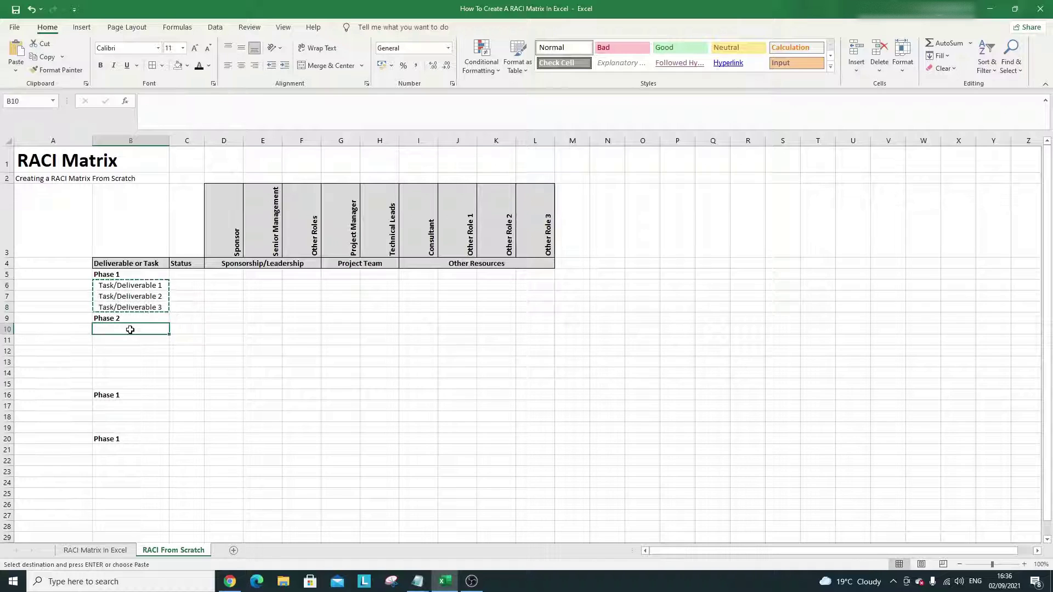
{"action": "key", "text": "ctrl+v"}
Move the copied phase heading from B16 up to B13 and change it to Phase 3.
{"action": "left_click", "coordinate": [130, 393]}
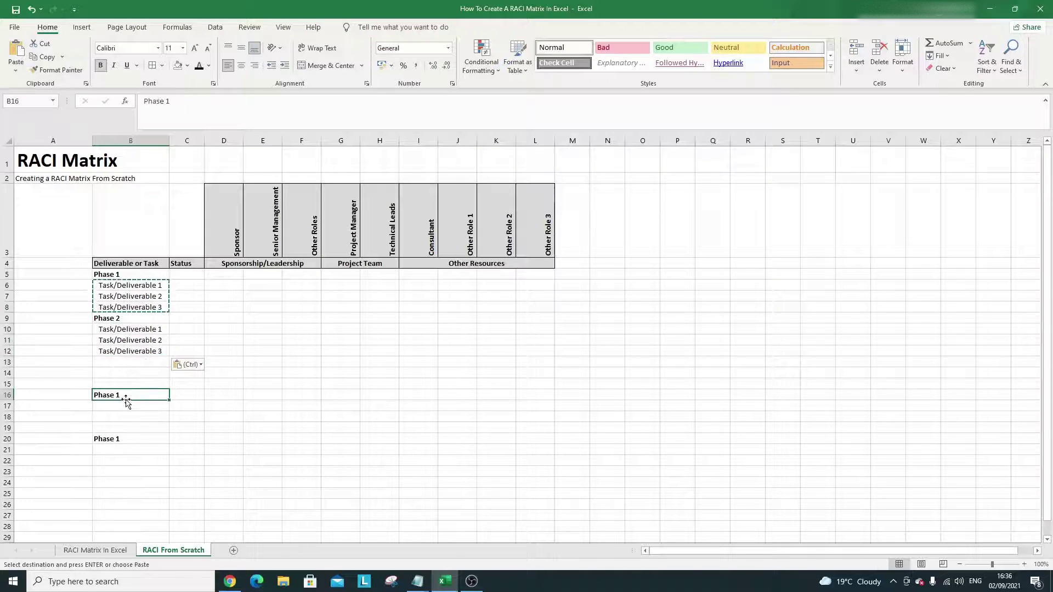
{"action": "left_click_drag", "start_coordinate": [126, 400], "coordinate": [129, 373]}
{"action": "double_click", "coordinate": [124, 362]}
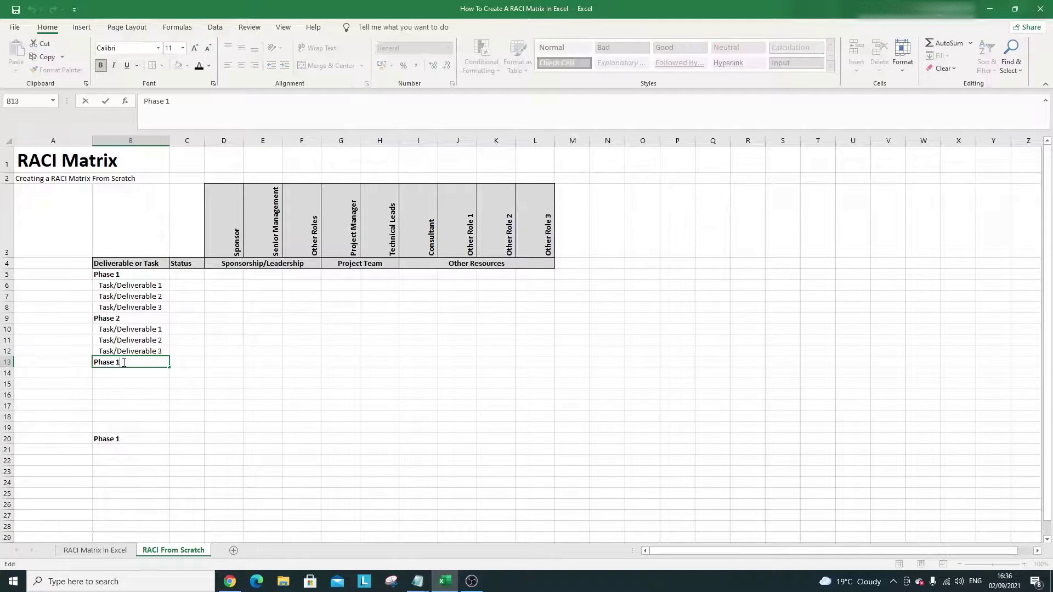
{"action": "type", "text": "3"}
{"action": "key", "text": "Return"}
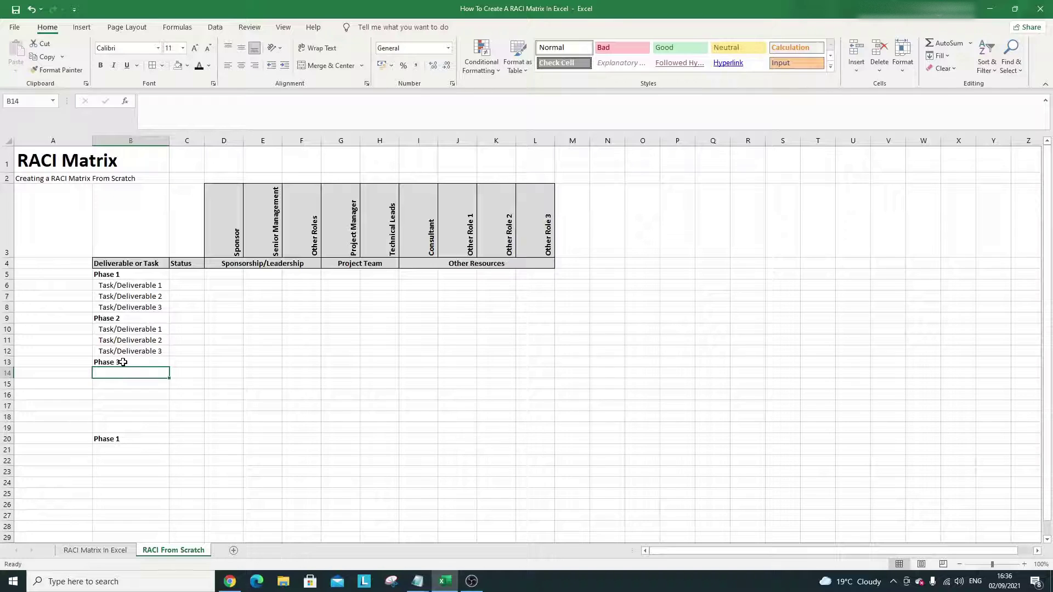
Copy the three indented task labels in B10:B12 to B14:B16 under Phase 3.
{"action": "left_click", "coordinate": [127, 328]}
{"action": "left_click_drag", "start_coordinate": [140, 352], "coordinate": [140, 333]}
{"action": "key", "text": "ctrl+c"}
{"action": "left_click", "coordinate": [136, 372]}
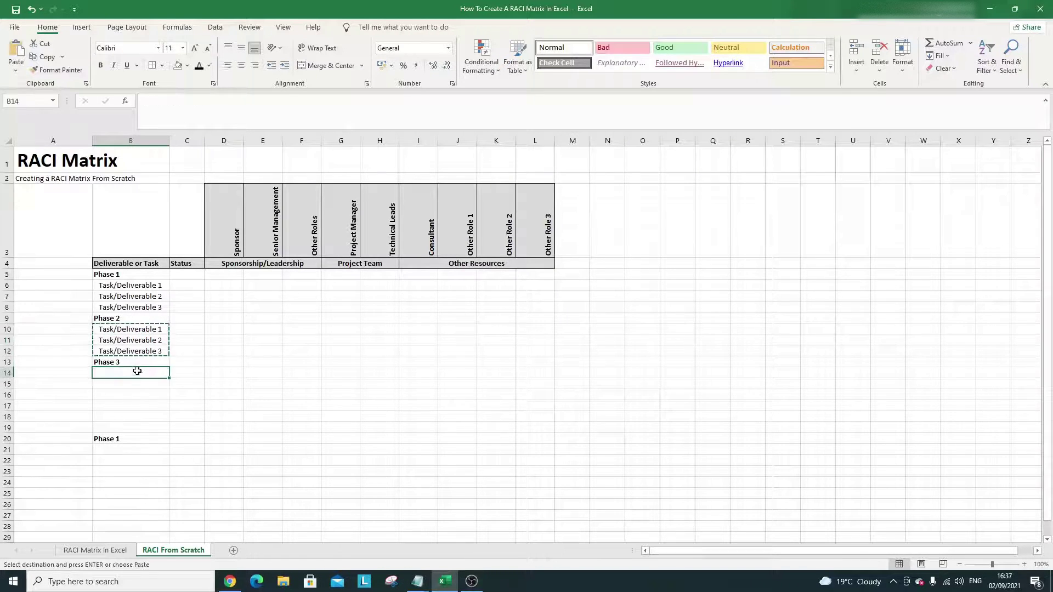
{"action": "key", "text": "ctrl+v"}
Move the copied phase heading from B20 up to B17 and change it to Phase 4.
{"action": "left_click", "coordinate": [128, 438]}
{"action": "left_click_drag", "start_coordinate": [128, 438], "coordinate": [127, 406]}
{"action": "double_click", "coordinate": [127, 406]}
{"action": "type", "text": "4"}
{"action": "key", "text": "Return"}
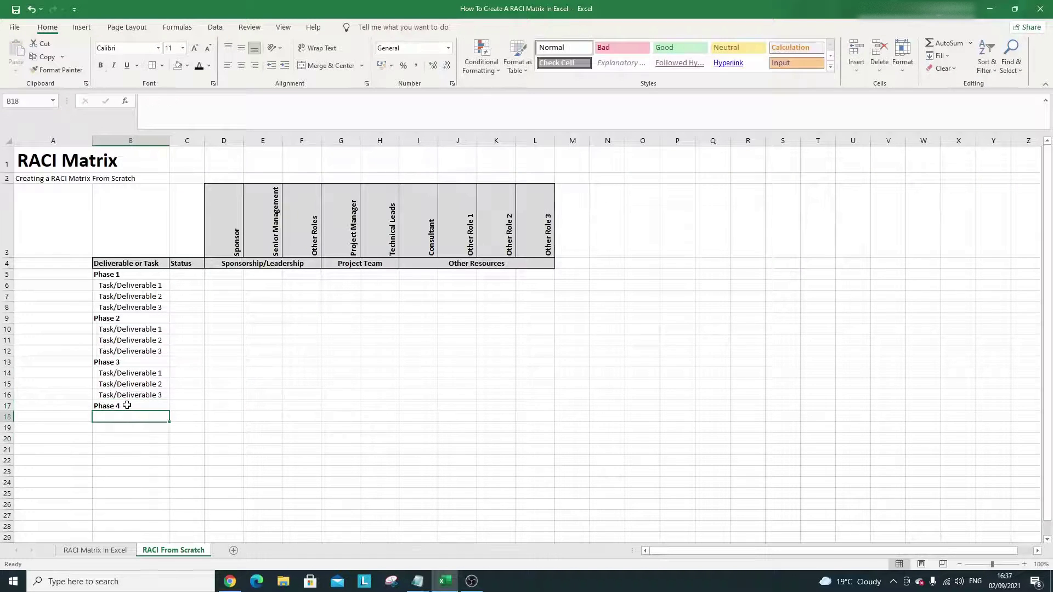
Copy the task labels in B14:B16 to B18:B20 under Phase 4.
{"action": "left_click_drag", "start_coordinate": [138, 392], "coordinate": [139, 373]}
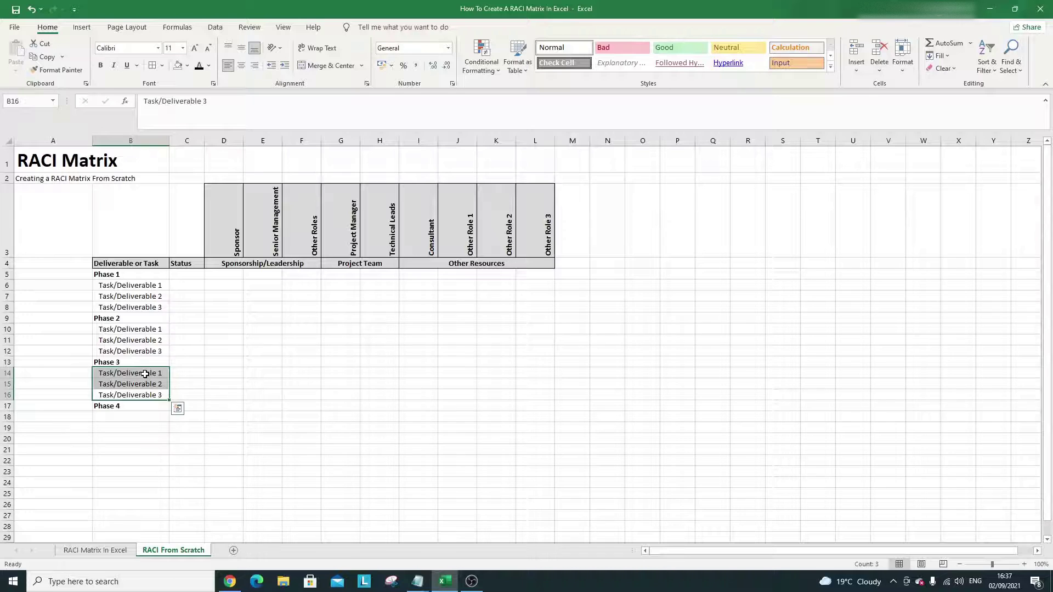
{"action": "key", "text": "ctrl+c"}
{"action": "left_click", "coordinate": [139, 414]}
{"action": "key", "text": "ctrl+v"}
{"action": "left_click", "coordinate": [238, 386]}
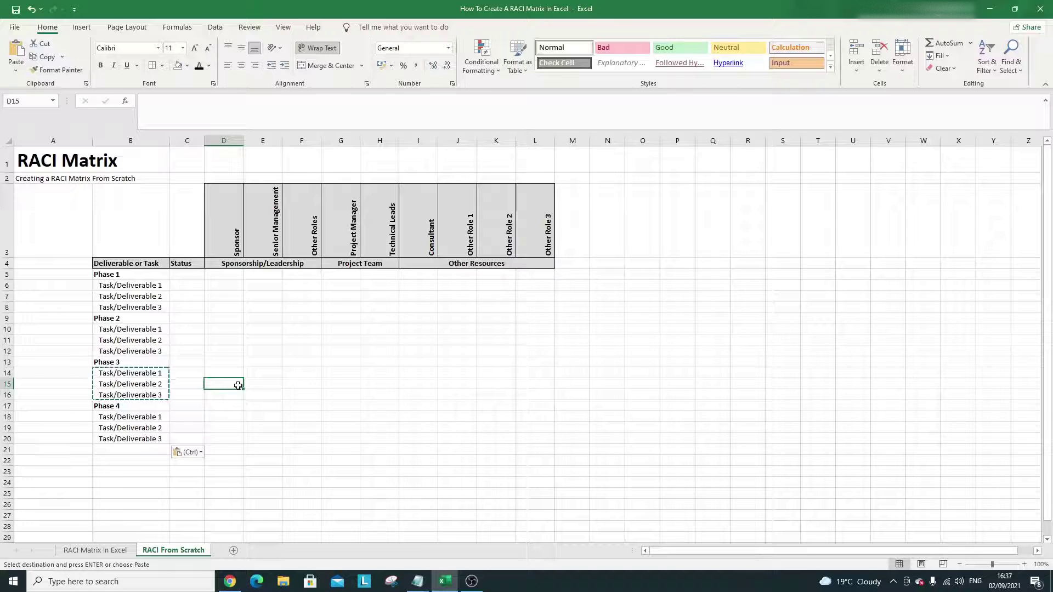
{"action": "left_click", "coordinate": [195, 285]}
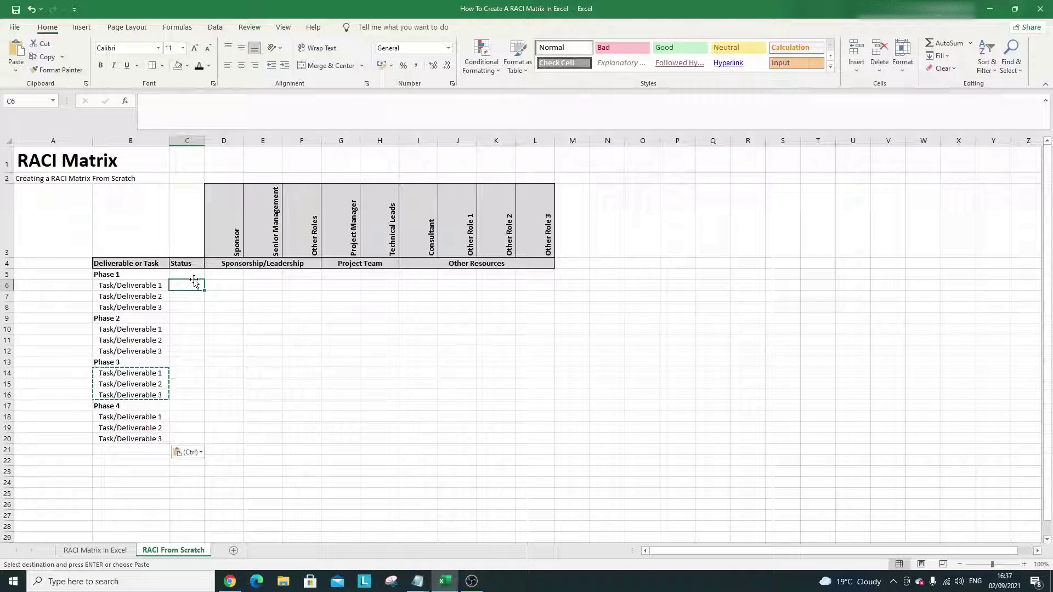
{"action": "left_click", "coordinate": [188, 141]}
{"action": "left_click", "coordinate": [220, 449]}
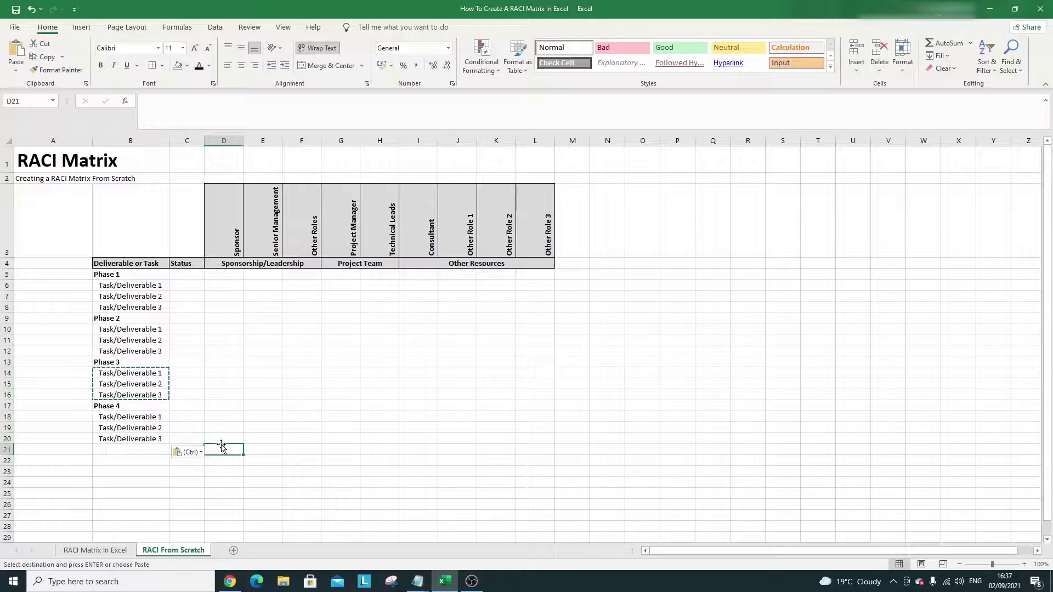
{"action": "left_click", "coordinate": [274, 394]}
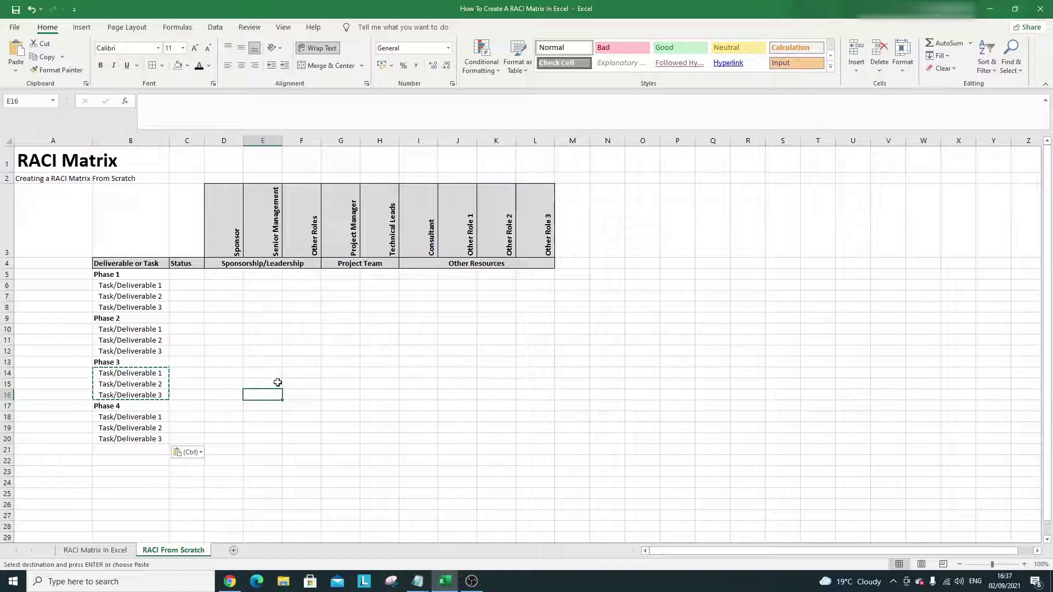
{"action": "left_click", "coordinate": [181, 137]}
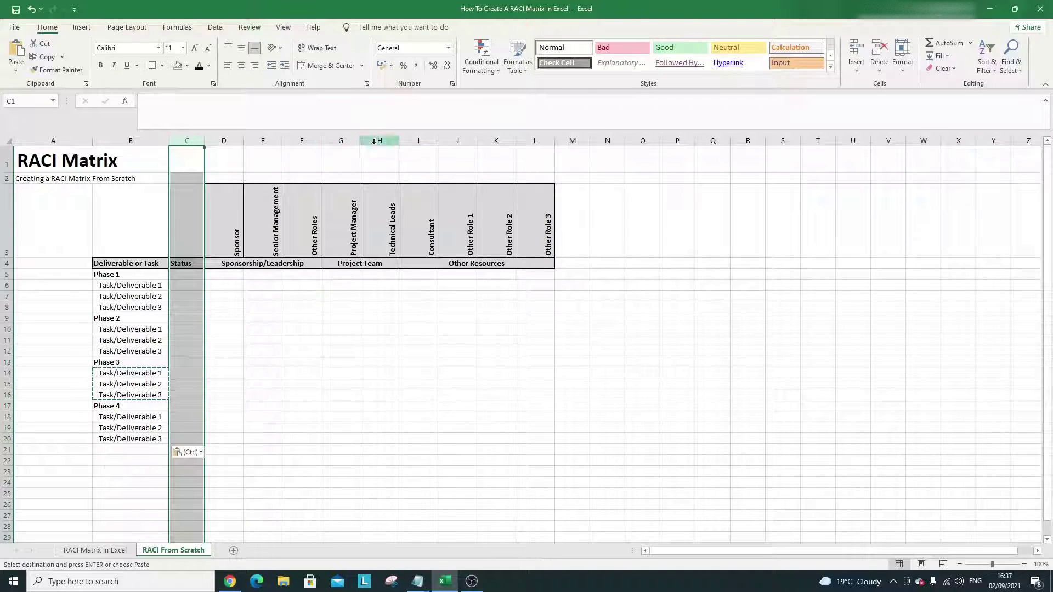
{"action": "left_click_drag", "start_coordinate": [230, 273], "coordinate": [525, 422]}
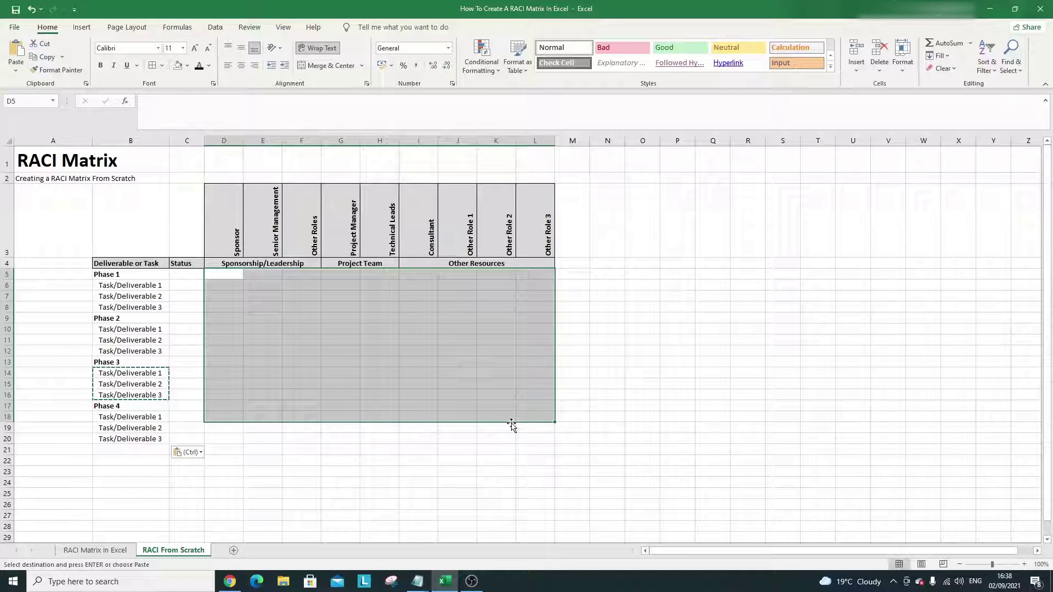
{"action": "left_click", "coordinate": [378, 439]}
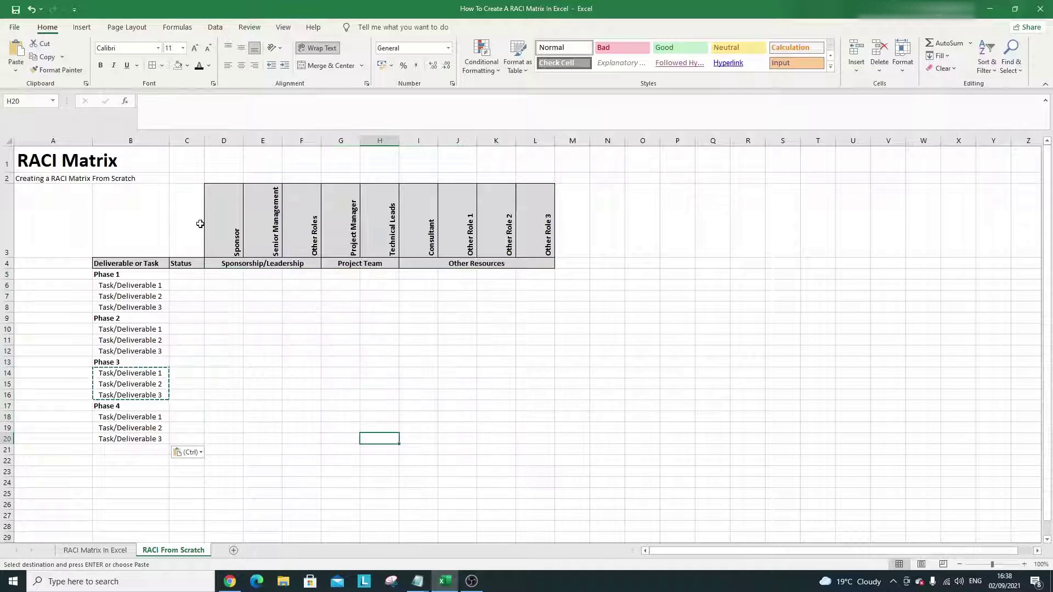
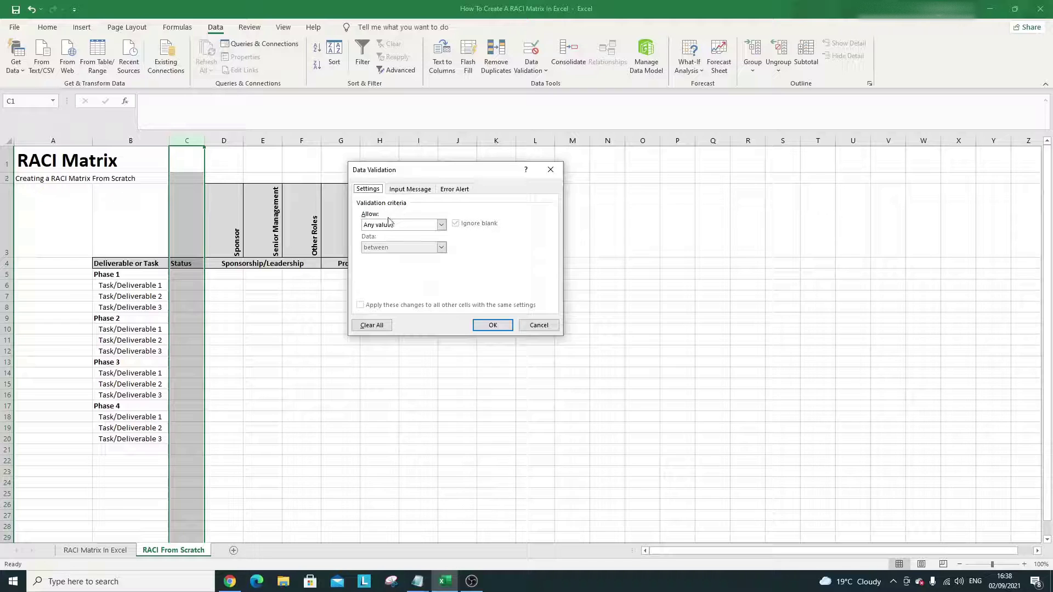
Add list data validation to the whole Status column C with the source In Progress, On Hold, Completed.
{"action": "left_click", "coordinate": [440, 225]}
{"action": "left_click", "coordinate": [404, 257]}
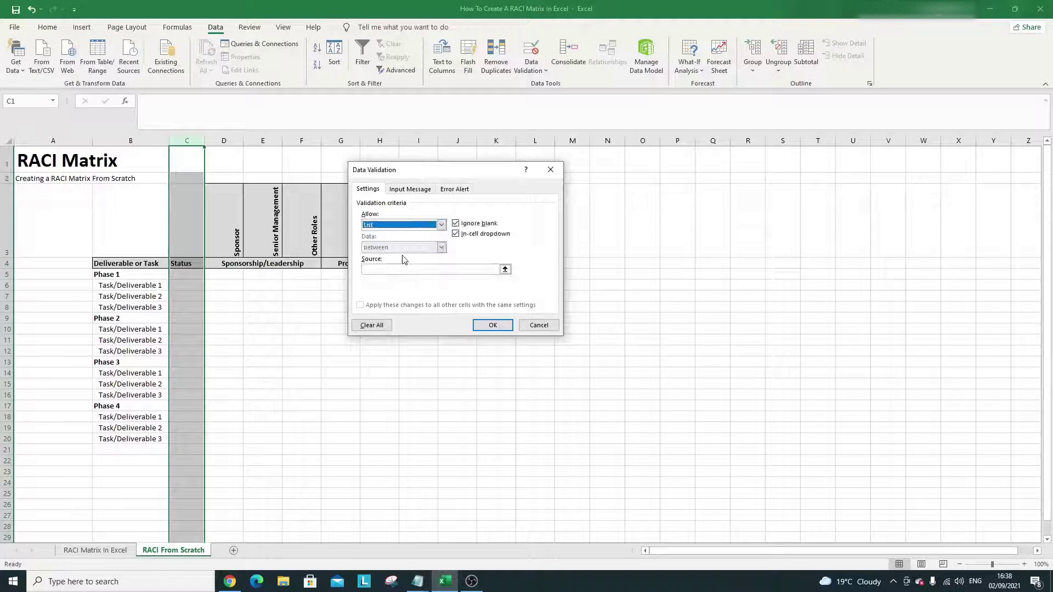
{"action": "left_click", "coordinate": [407, 269]}
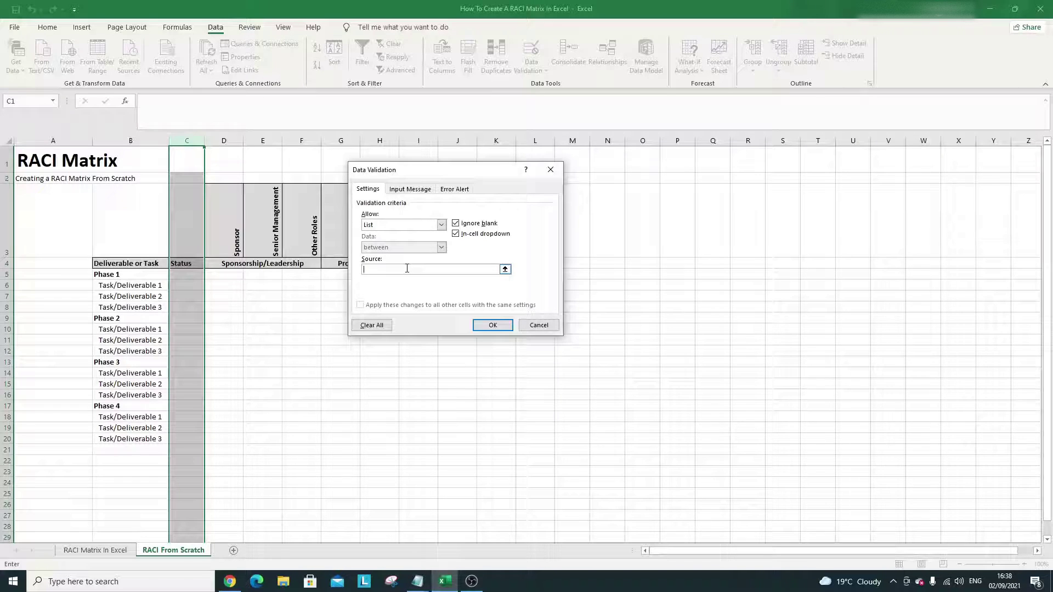
{"action": "type", "text": "In Progress, On Hold, Completed"}
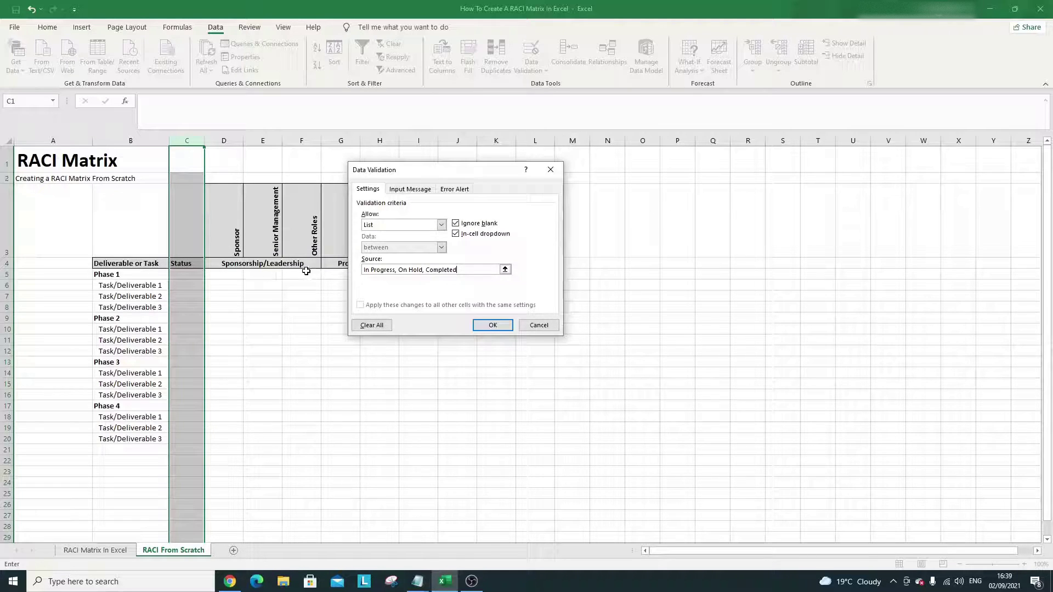
{"action": "left_click", "coordinate": [492, 326]}
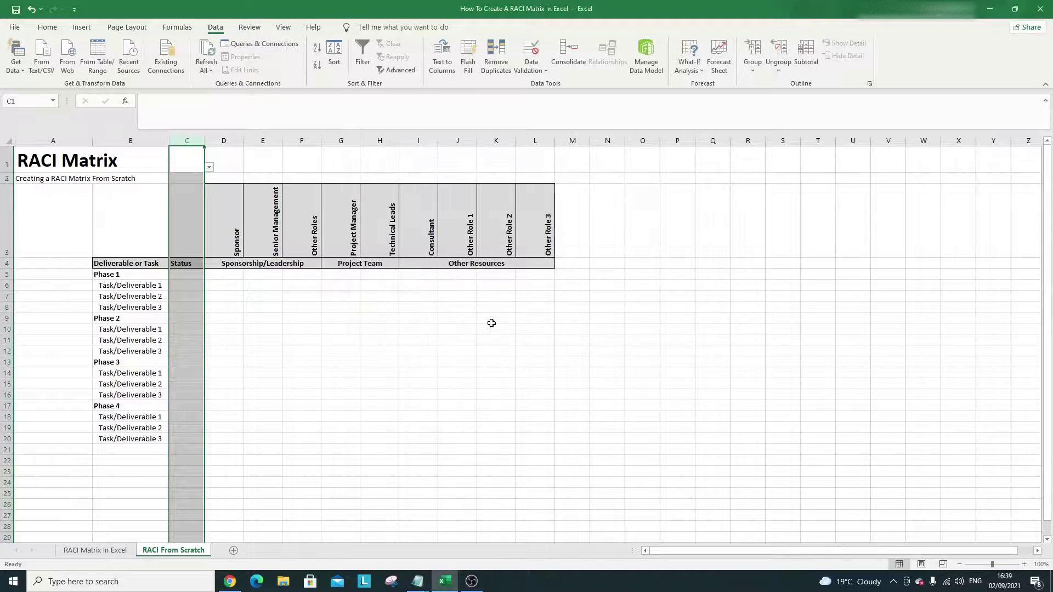
Check several cells in the Status column for the dropdown and view its options in C6.
{"action": "left_click", "coordinate": [202, 159]}
{"action": "left_click", "coordinate": [193, 426]}
{"action": "left_click", "coordinate": [190, 439]}
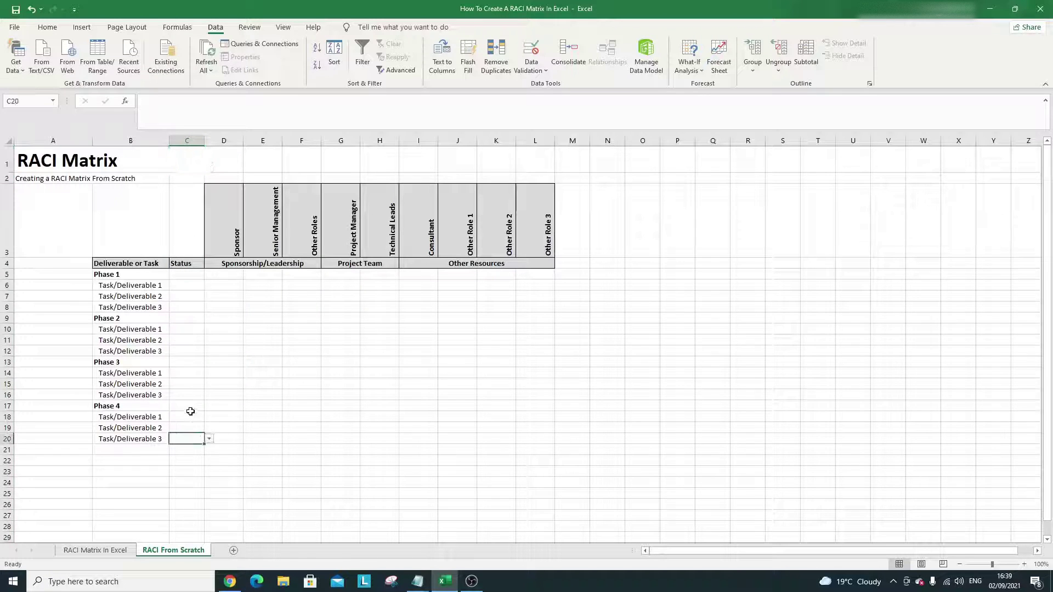
{"action": "left_click", "coordinate": [190, 351]}
{"action": "left_click", "coordinate": [188, 214]}
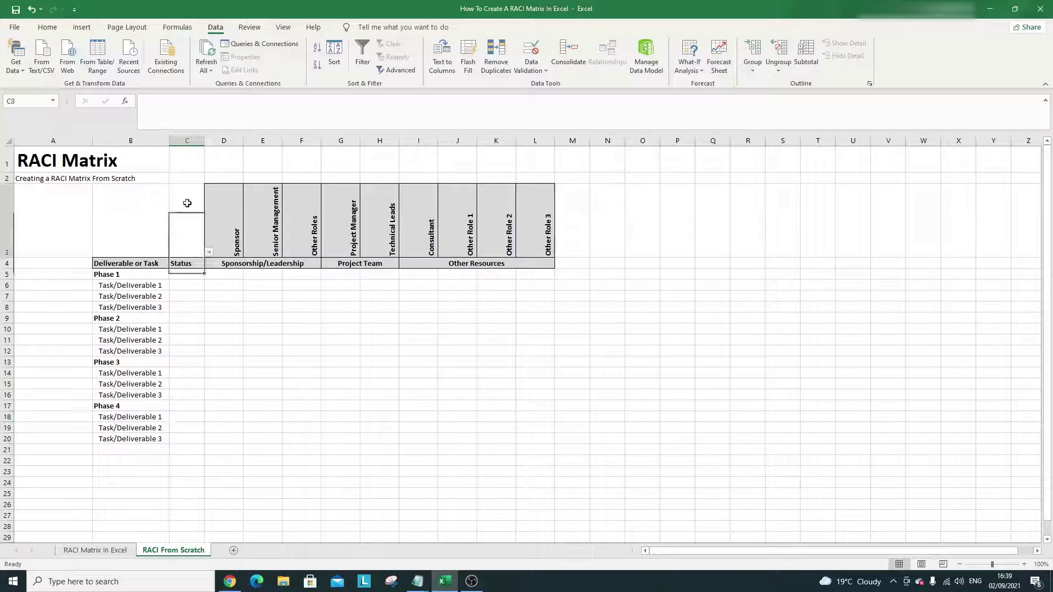
{"action": "left_click", "coordinate": [188, 291]}
{"action": "left_click", "coordinate": [190, 284]}
{"action": "left_click", "coordinate": [209, 285]}
{"action": "left_click", "coordinate": [188, 281]}
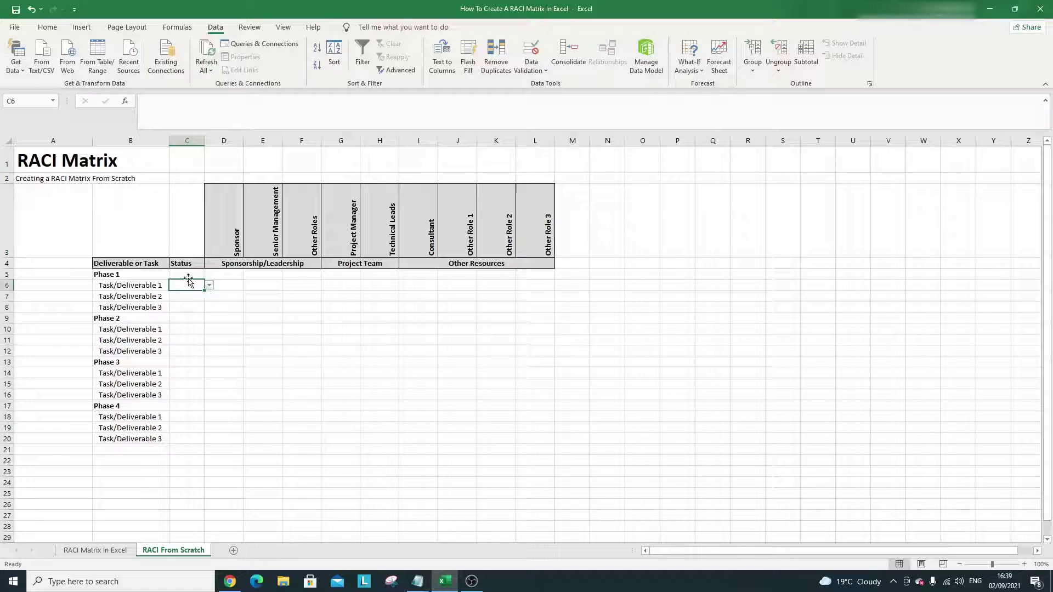
{"action": "left_click", "coordinate": [209, 285]}
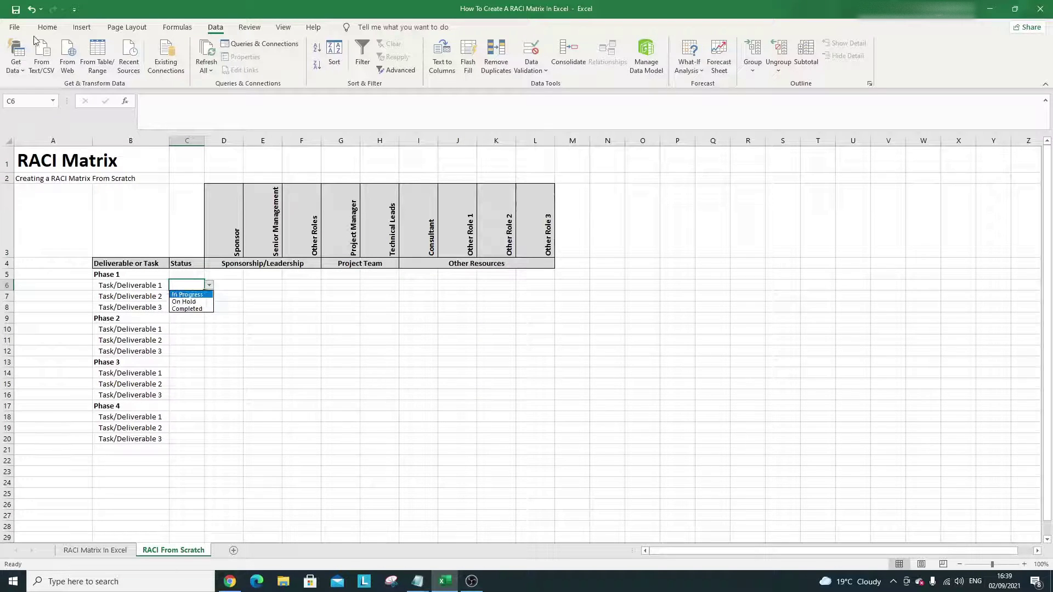
{"action": "key", "text": "Escape"}
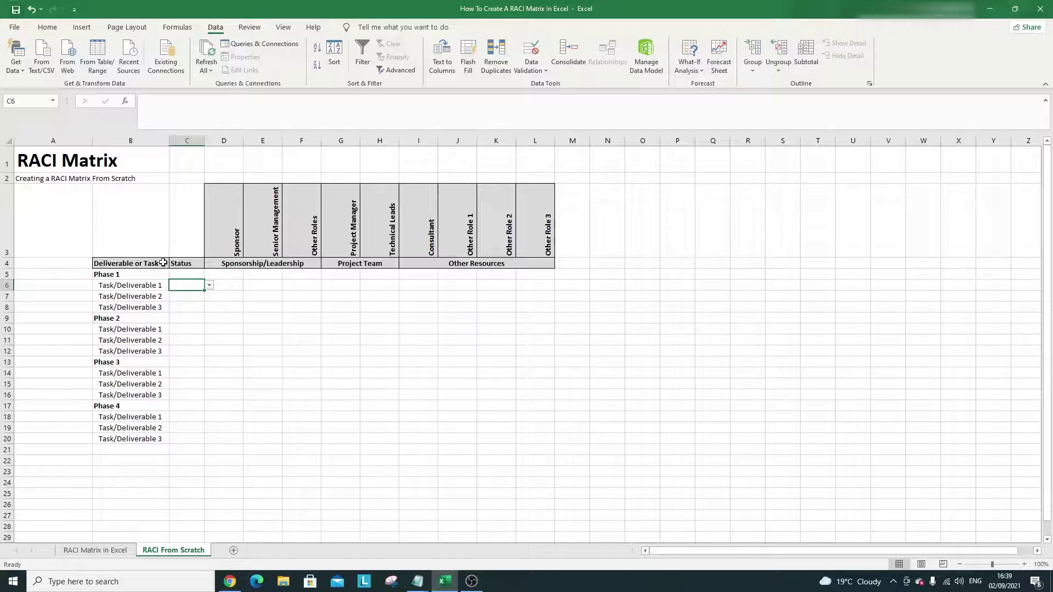
Set the status in C6 to In Progress and fill it down to C8 for the Phase 1 tasks.
{"action": "left_click", "coordinate": [210, 285]}
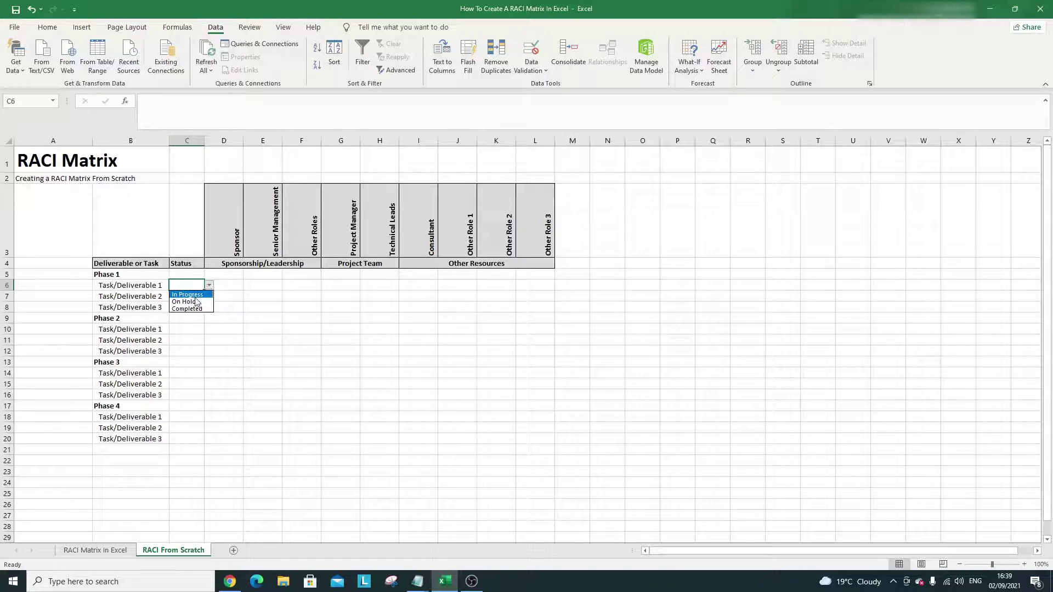
{"action": "left_click", "coordinate": [189, 295]}
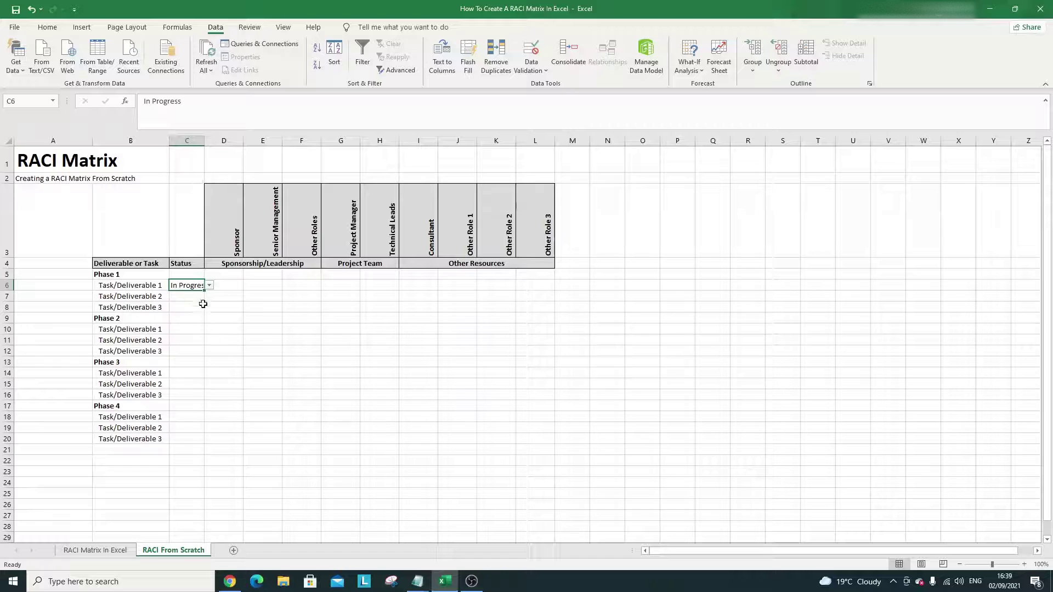
{"action": "left_click_drag", "start_coordinate": [204, 290], "coordinate": [200, 309]}
Set the status in C10 to In Progress and fill it down to C12 for the Phase 2 tasks.
{"action": "left_click", "coordinate": [192, 332]}
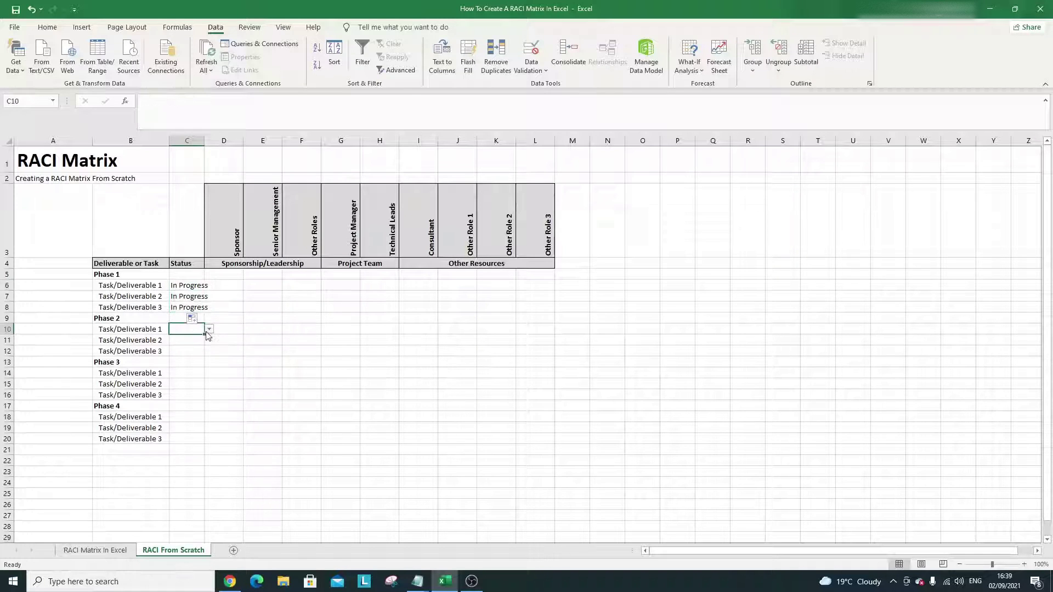
{"action": "left_click", "coordinate": [209, 329]}
{"action": "left_click", "coordinate": [198, 338]}
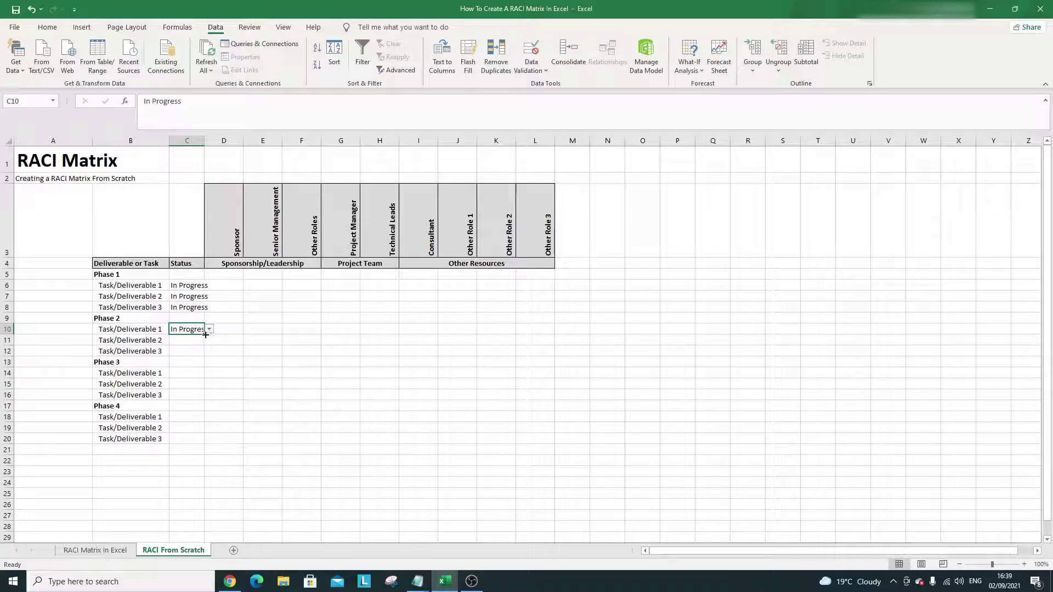
{"action": "left_click_drag", "start_coordinate": [205, 334], "coordinate": [206, 357]}
Set the status in C14 to In Progress and fill it down to C16 for the Phase 3 tasks.
{"action": "left_click", "coordinate": [190, 373]}
{"action": "left_click", "coordinate": [209, 373]}
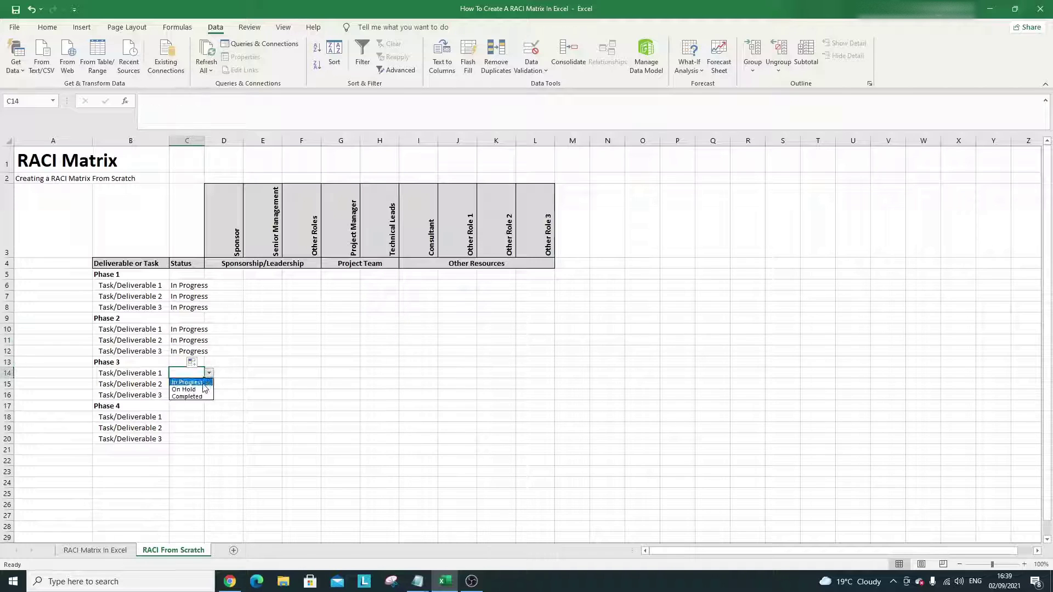
{"action": "left_click", "coordinate": [189, 382]}
{"action": "left_click", "coordinate": [209, 373]}
{"action": "left_click", "coordinate": [209, 395]}
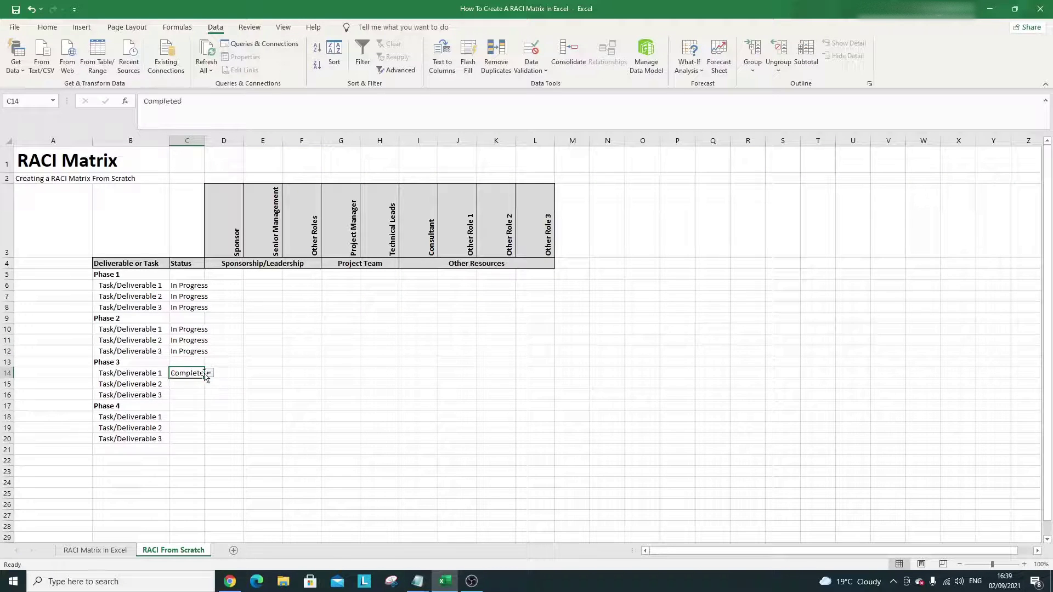
{"action": "left_click", "coordinate": [209, 373]}
{"action": "left_click", "coordinate": [209, 384]}
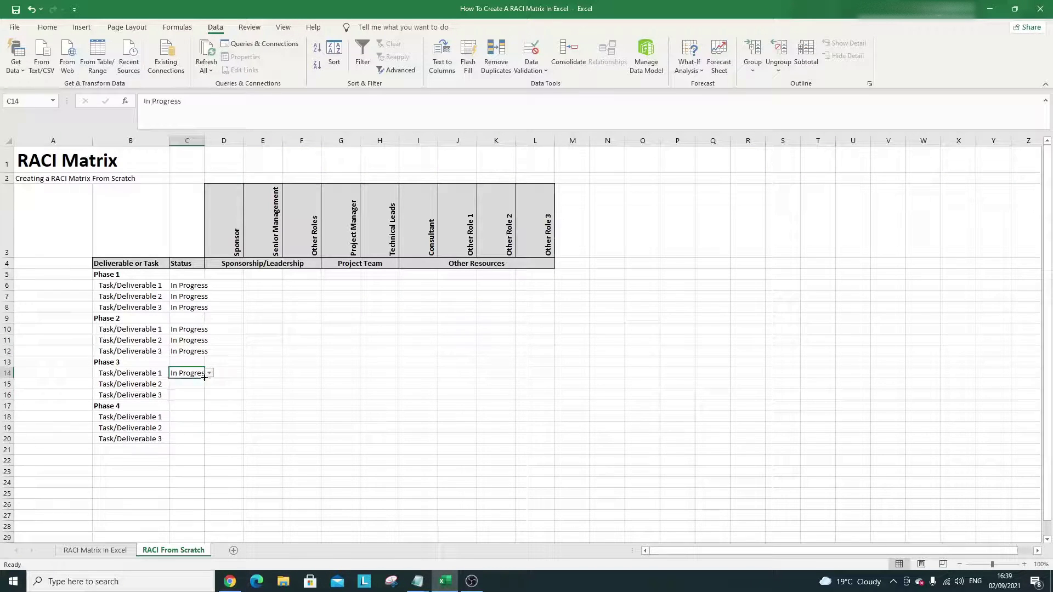
{"action": "left_click_drag", "start_coordinate": [204, 378], "coordinate": [204, 442]}
Set the Phase 4 task statuses in C18:C20 to In Progress and widen column C to fit the text.
{"action": "left_click", "coordinate": [188, 417]}
{"action": "left_click", "coordinate": [209, 417]}
{"action": "left_click", "coordinate": [208, 425]}
{"action": "left_click", "coordinate": [298, 407]}
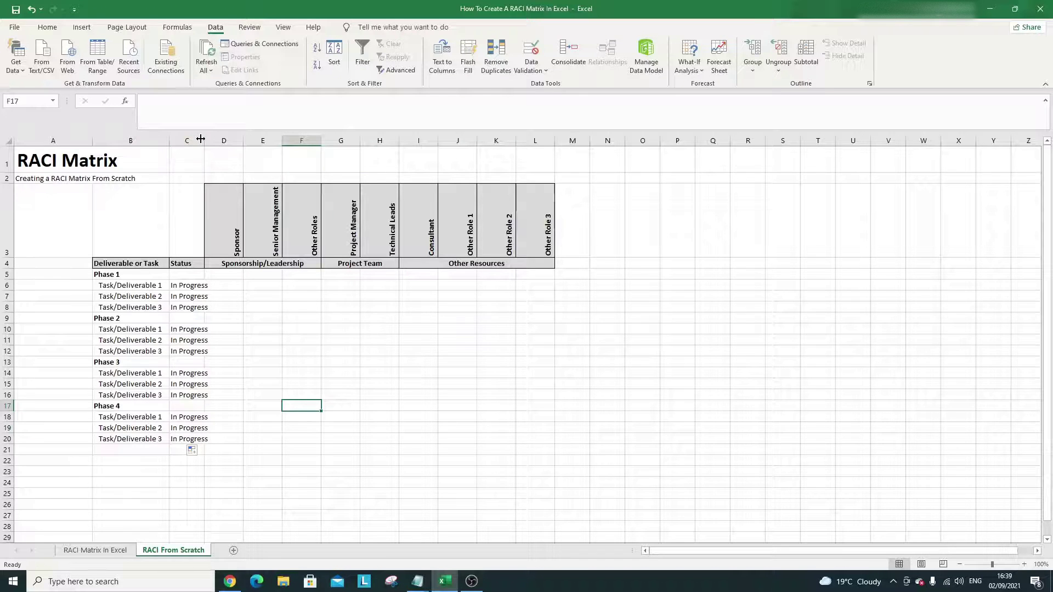
{"action": "left_click_drag", "start_coordinate": [201, 139], "coordinate": [206, 138]}
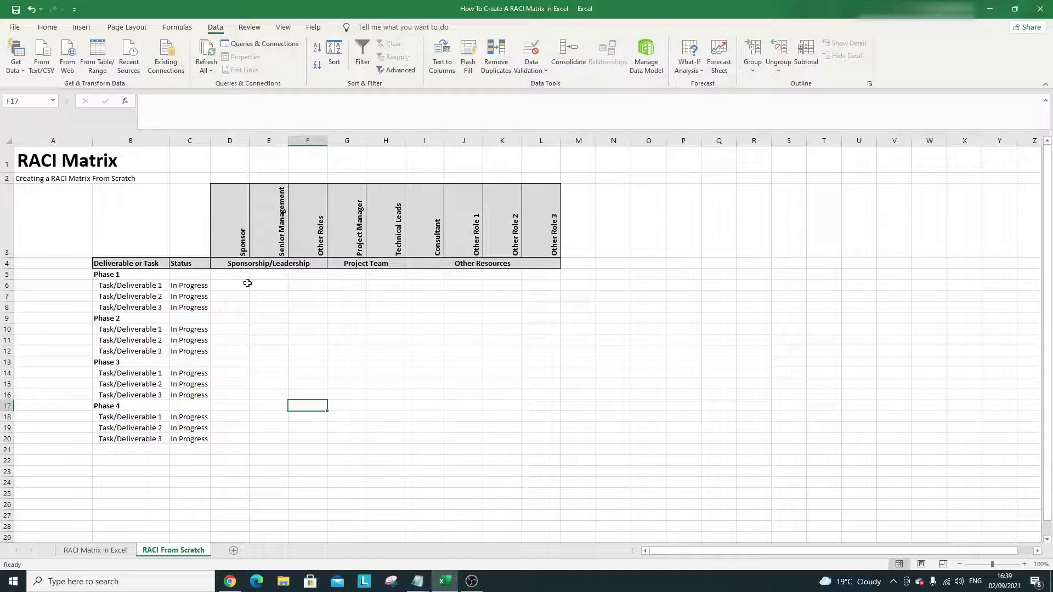
{"action": "left_click", "coordinate": [257, 245]}
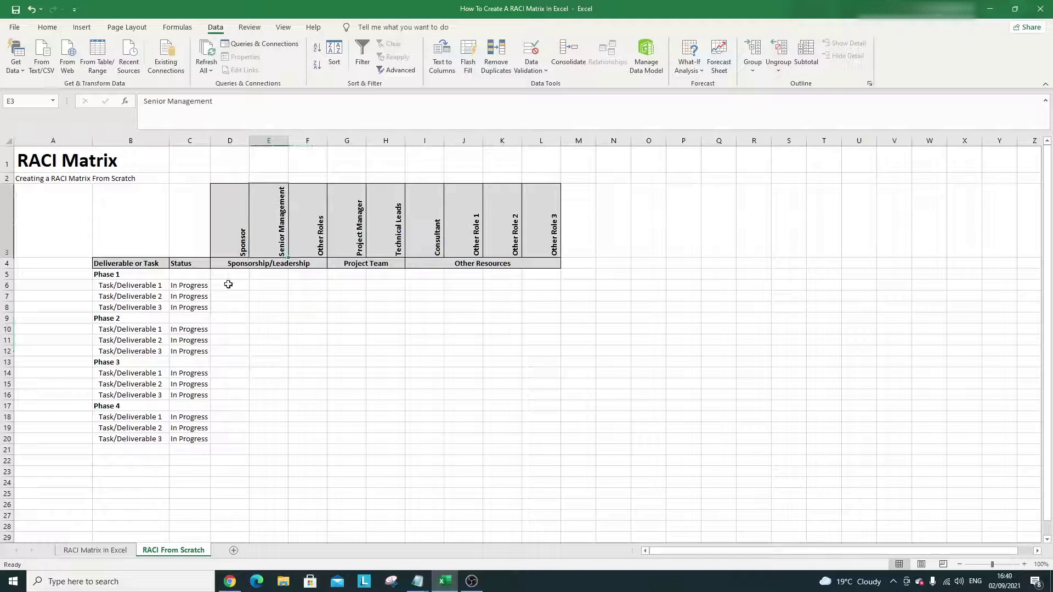
Apply all borders to the phase and task rows in B5:L20.
{"action": "left_click_drag", "start_coordinate": [228, 274], "coordinate": [542, 436]}
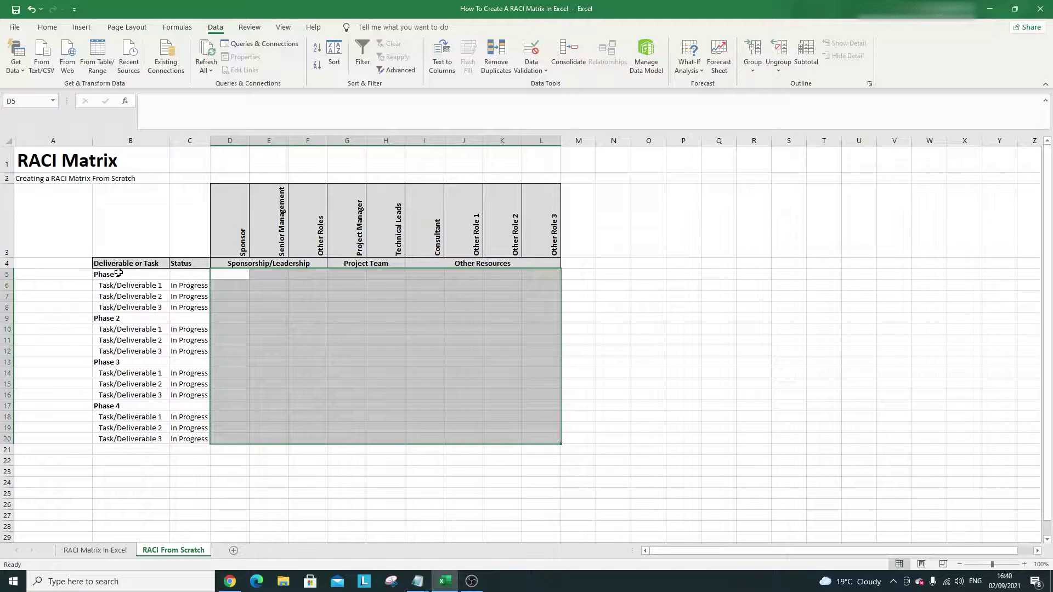
{"action": "left_click_drag", "start_coordinate": [119, 272], "coordinate": [546, 438]}
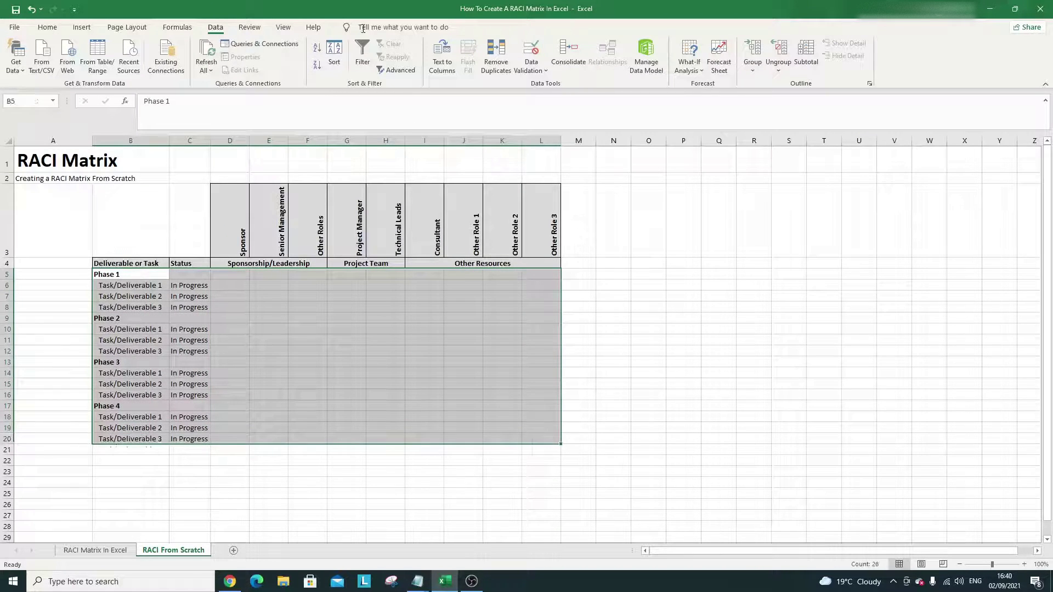
{"action": "left_click", "coordinate": [47, 26]}
{"action": "left_click", "coordinate": [153, 66]}
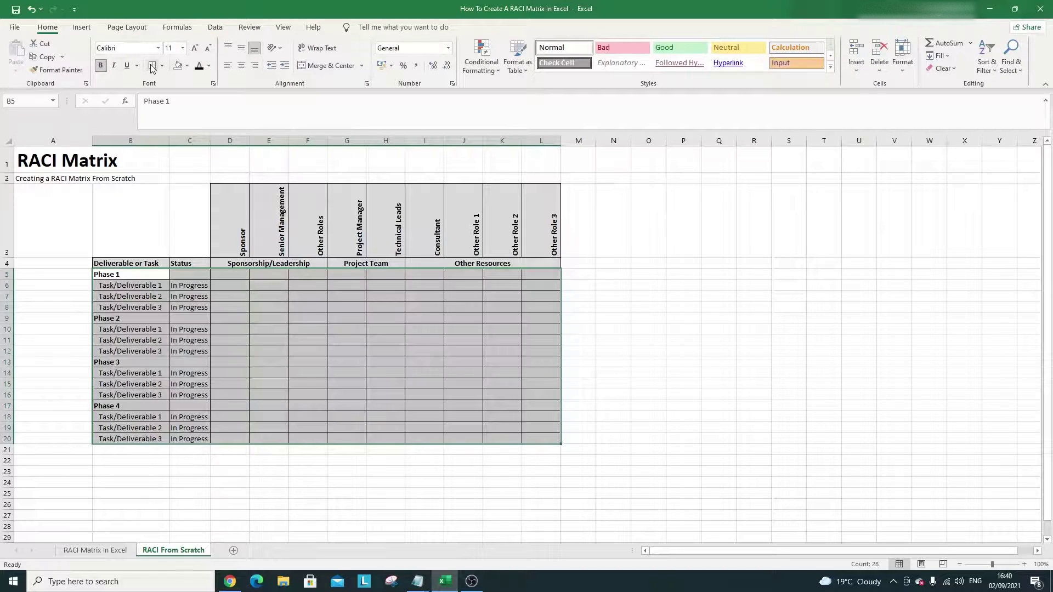
{"action": "left_click", "coordinate": [454, 317]}
Add list data validation with the source R,A,C,I to the role assignment cells D5:L20.
{"action": "left_click_drag", "start_coordinate": [242, 273], "coordinate": [557, 429]}
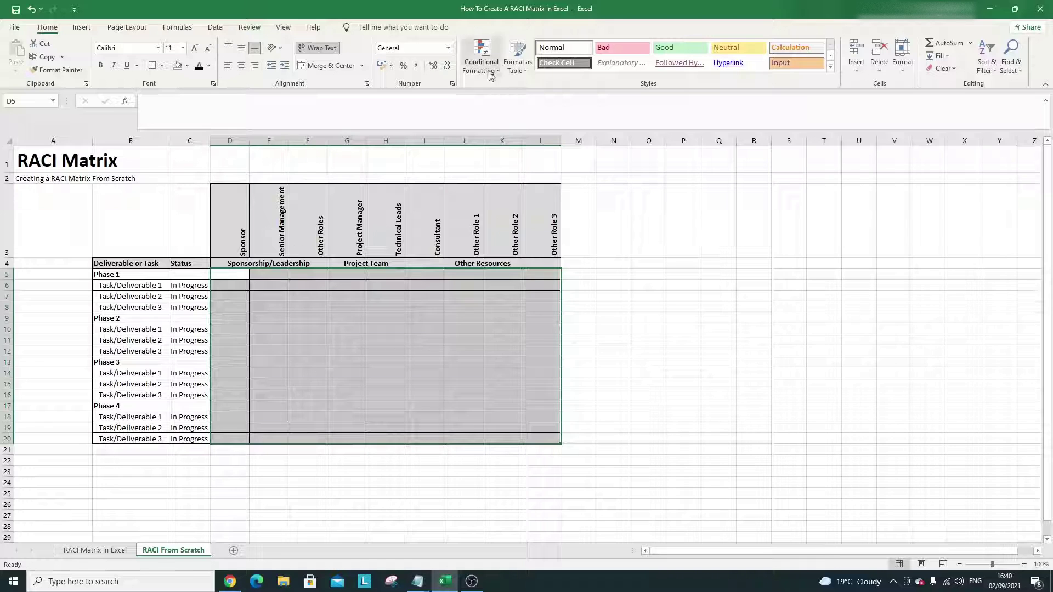
{"action": "left_click", "coordinate": [214, 29]}
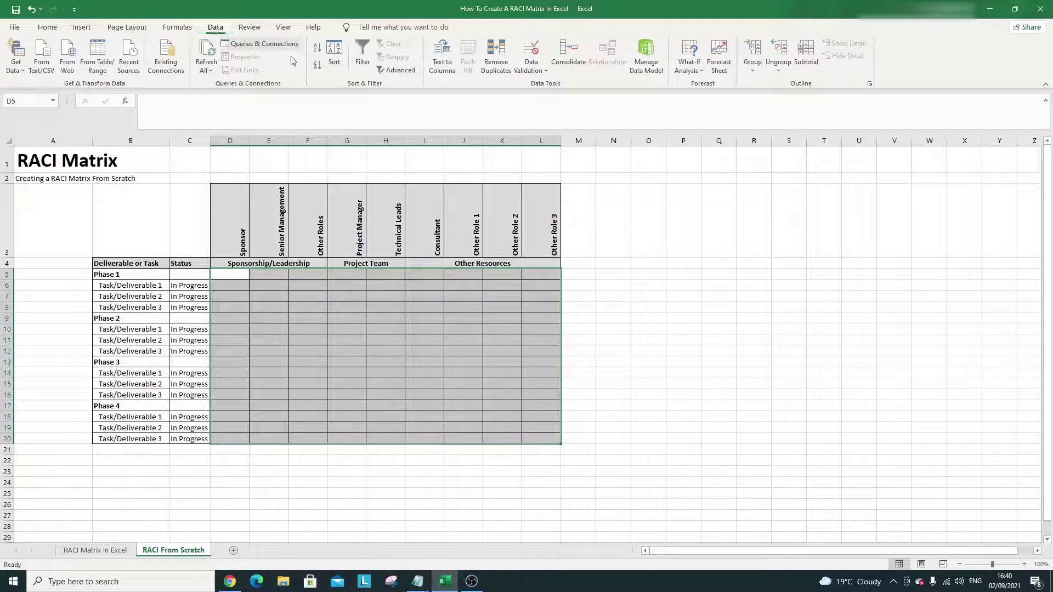
{"action": "left_click", "coordinate": [529, 70]}
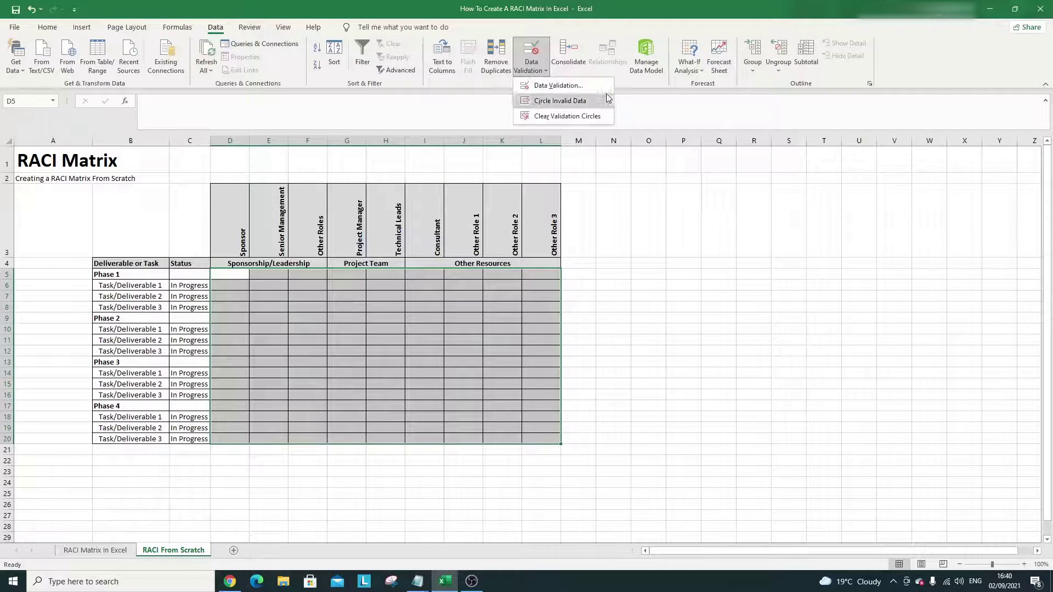
{"action": "left_click", "coordinate": [578, 87]}
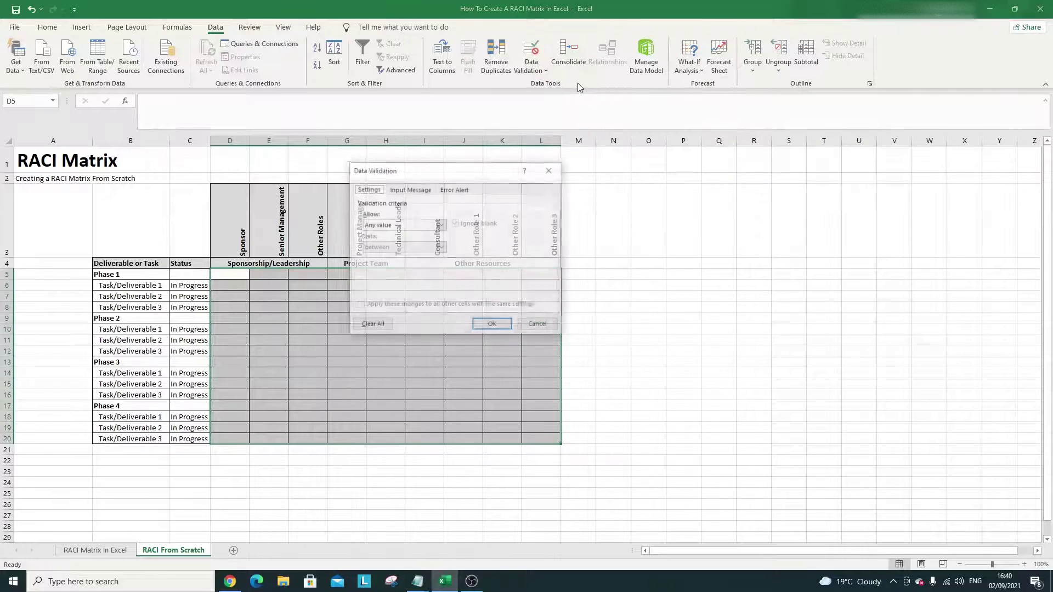
{"action": "left_click", "coordinate": [400, 226]}
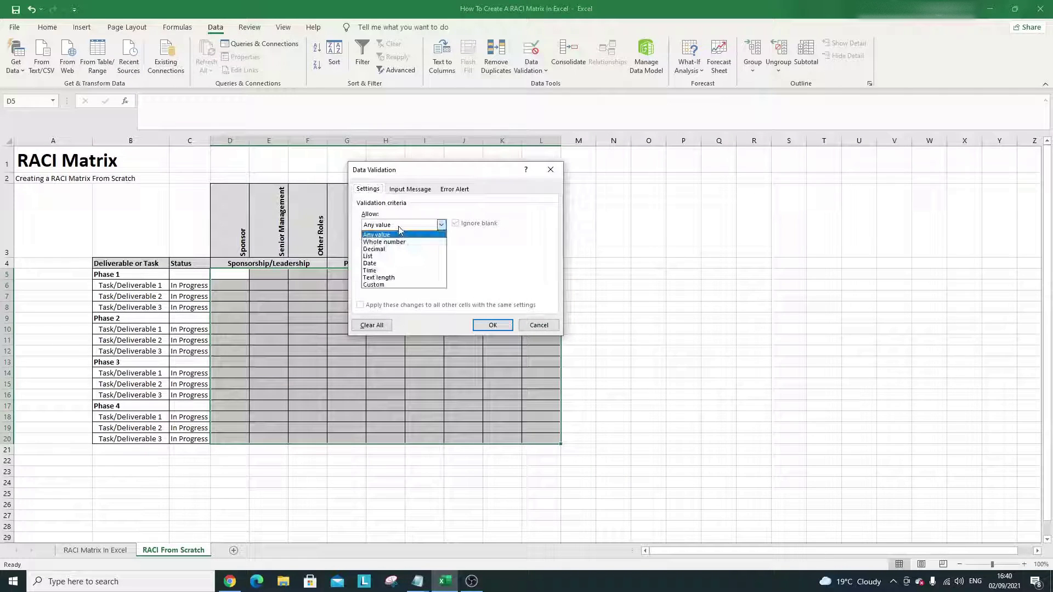
{"action": "left_click", "coordinate": [373, 256]}
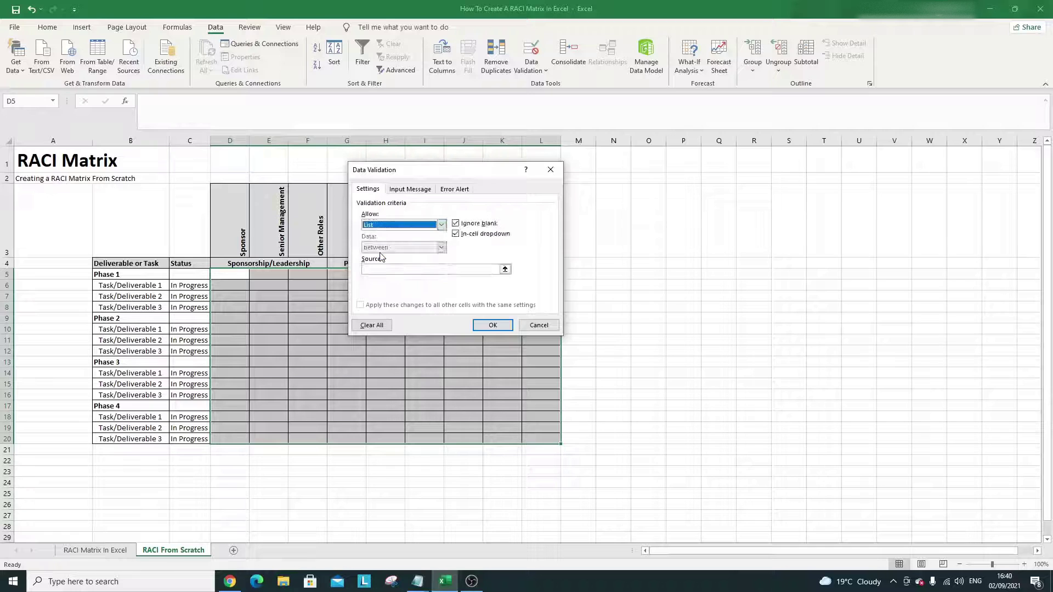
{"action": "left_click", "coordinate": [391, 270]}
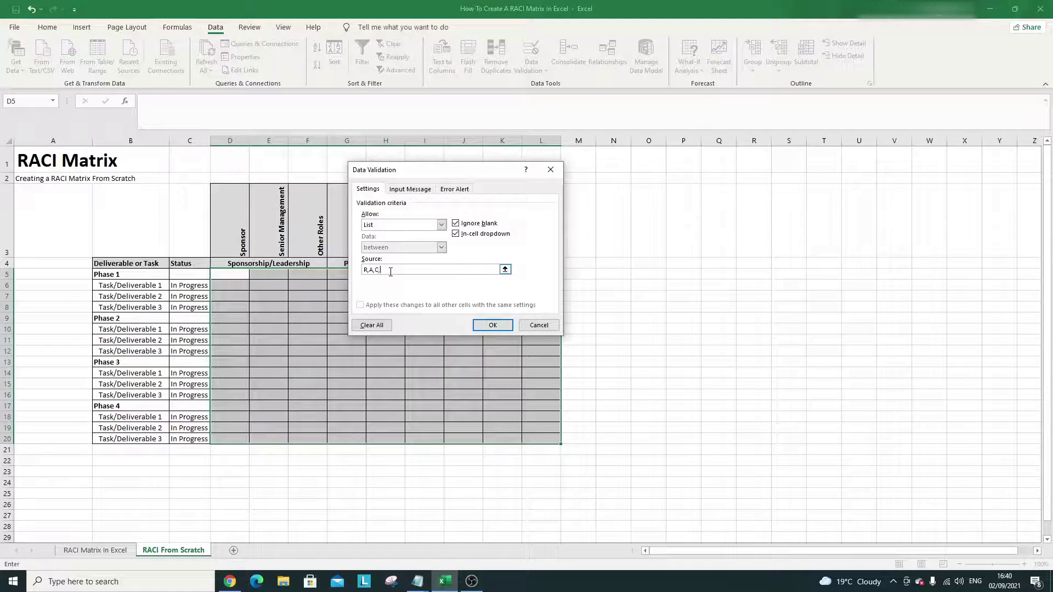
{"action": "key", "text": "Return"}
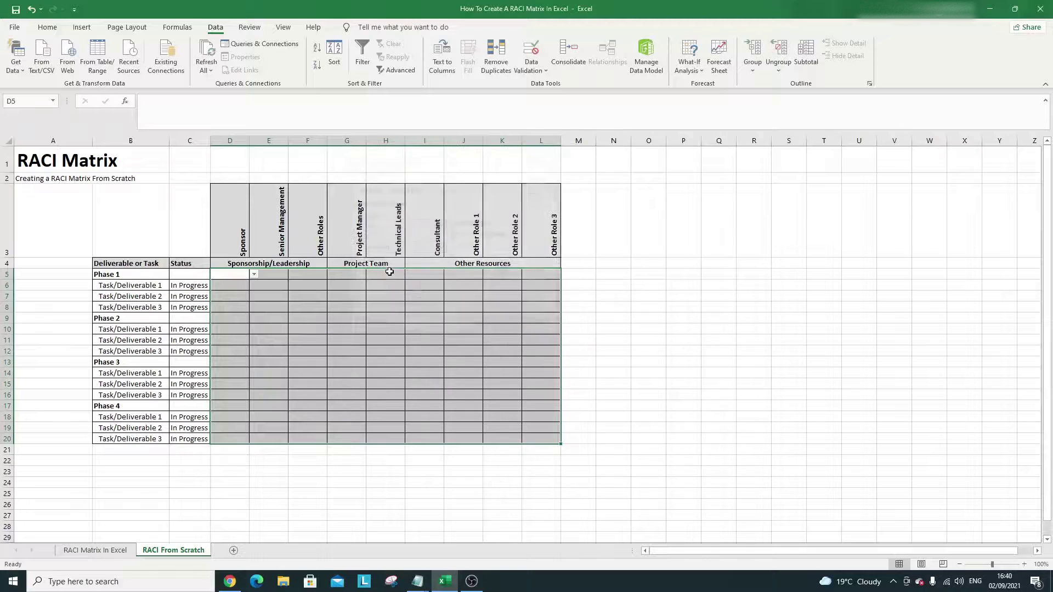
For Phase 1 Task/Deliverable 1, assign R to Sponsor in D6 and A to Senior Management in E6.
{"action": "left_click", "coordinate": [244, 286]}
{"action": "left_click", "coordinate": [254, 285]}
{"action": "left_click", "coordinate": [241, 294]}
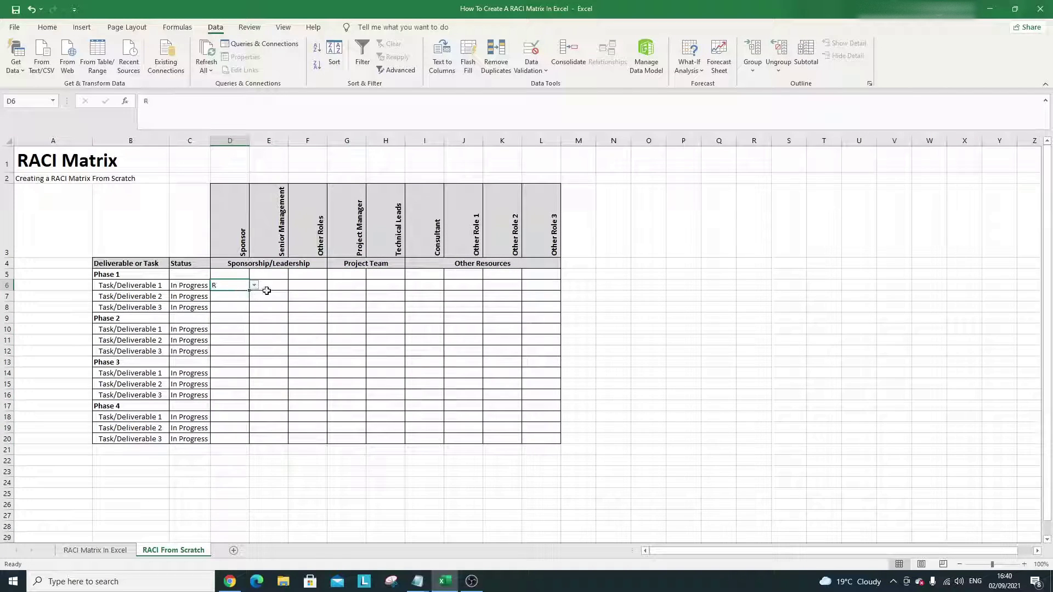
{"action": "left_click", "coordinate": [280, 289]}
{"action": "left_click", "coordinate": [292, 285]}
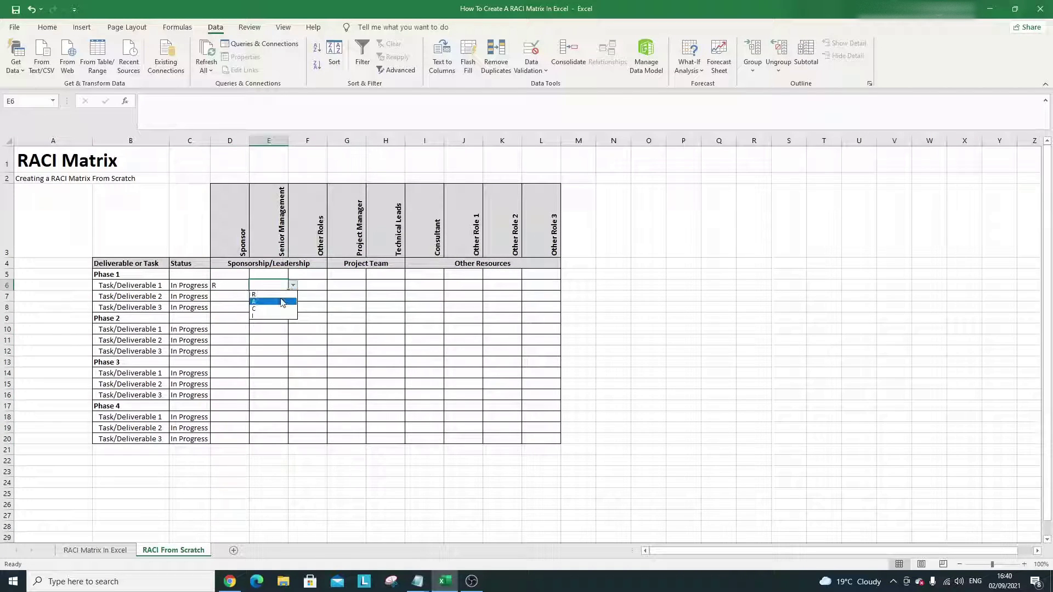
{"action": "left_click", "coordinate": [285, 301]}
Assign C to Other Roles in F7 and A to Technical Leads in H12.
{"action": "left_click", "coordinate": [306, 297]}
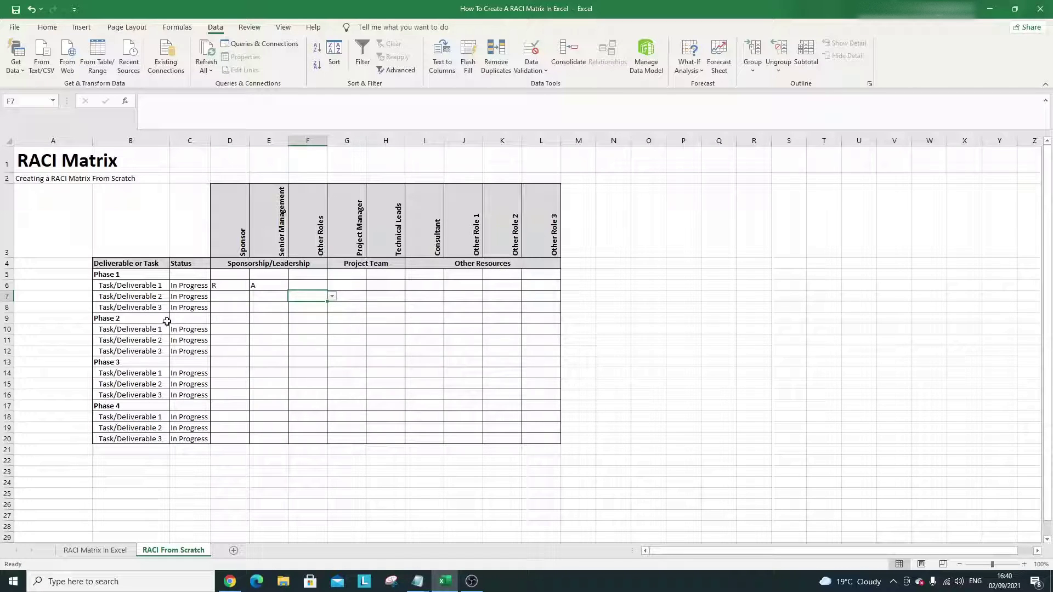
{"action": "left_click", "coordinate": [331, 296]}
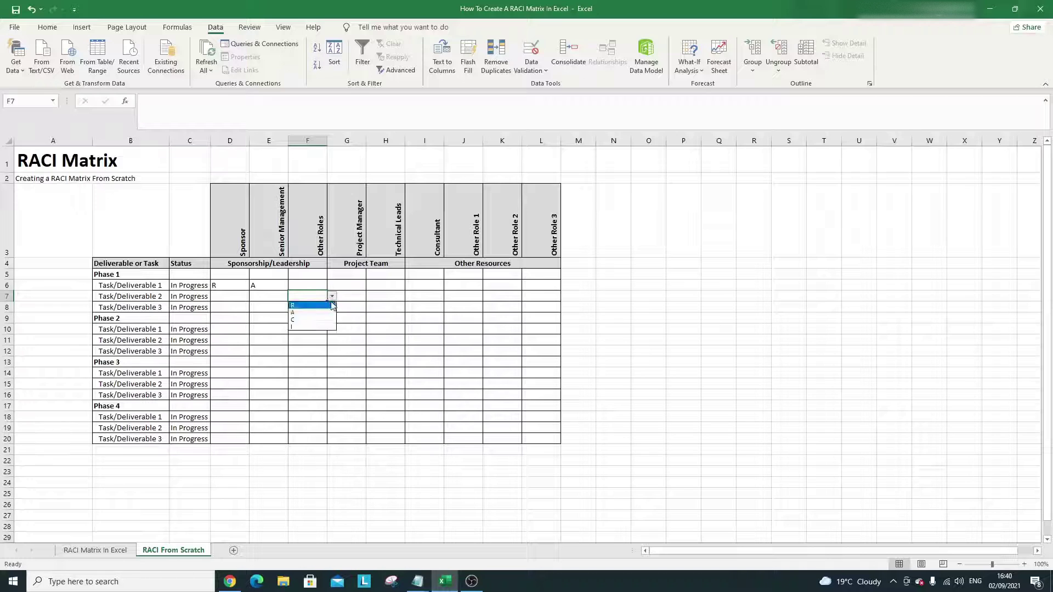
{"action": "left_click", "coordinate": [313, 320]}
{"action": "left_click", "coordinate": [383, 351]}
{"action": "left_click", "coordinate": [410, 351]}
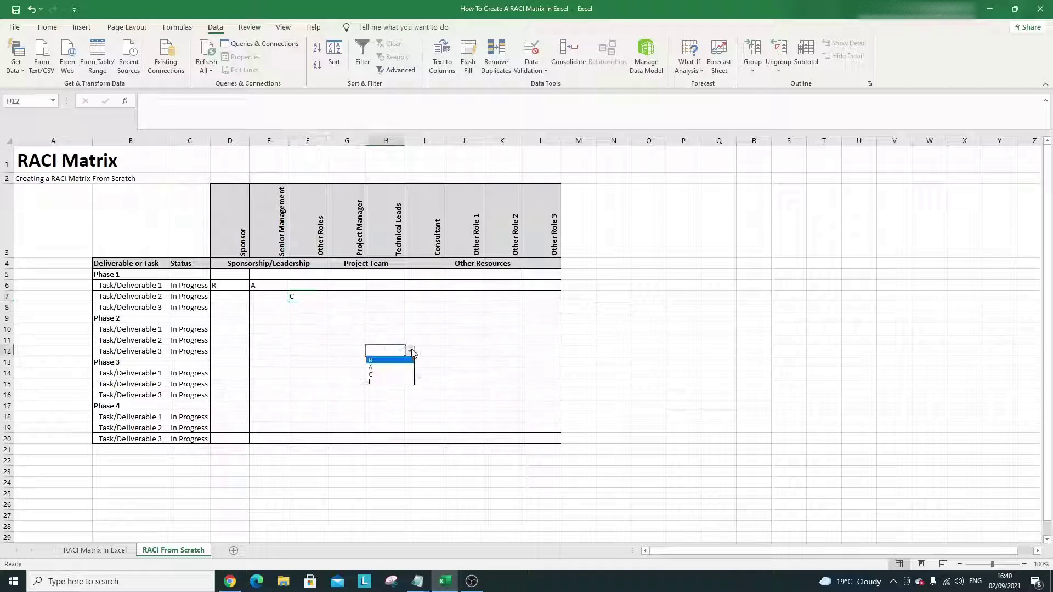
{"action": "key", "text": "Escape"}
{"action": "type", "text": "A"}
Assign A to Other Role 1 in J11 and C to Other Role 3 in L14.
{"action": "left_click", "coordinate": [454, 318]}
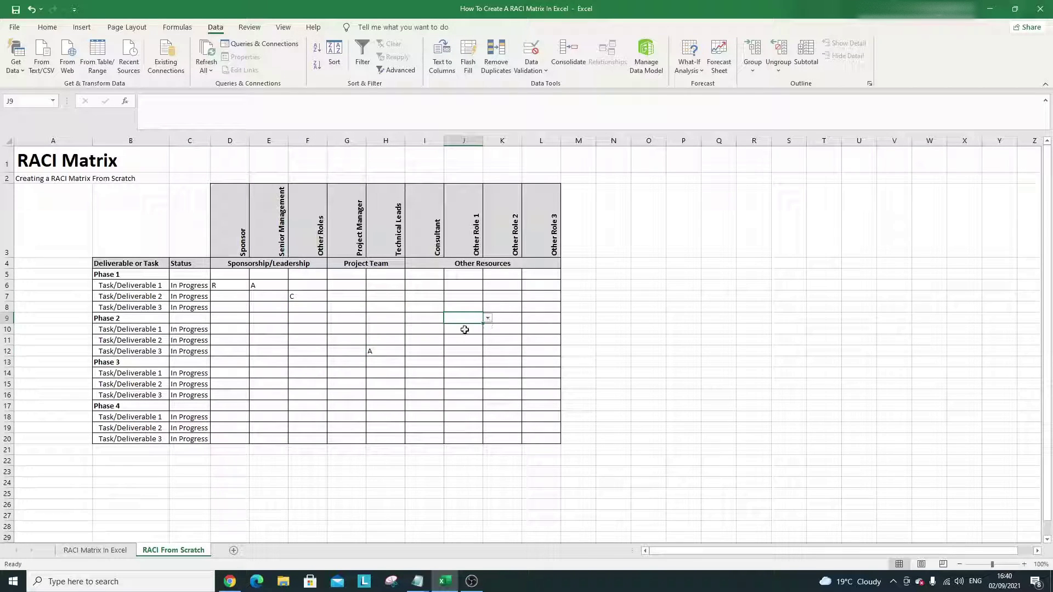
{"action": "left_click", "coordinate": [468, 341]}
{"action": "left_click", "coordinate": [488, 340]}
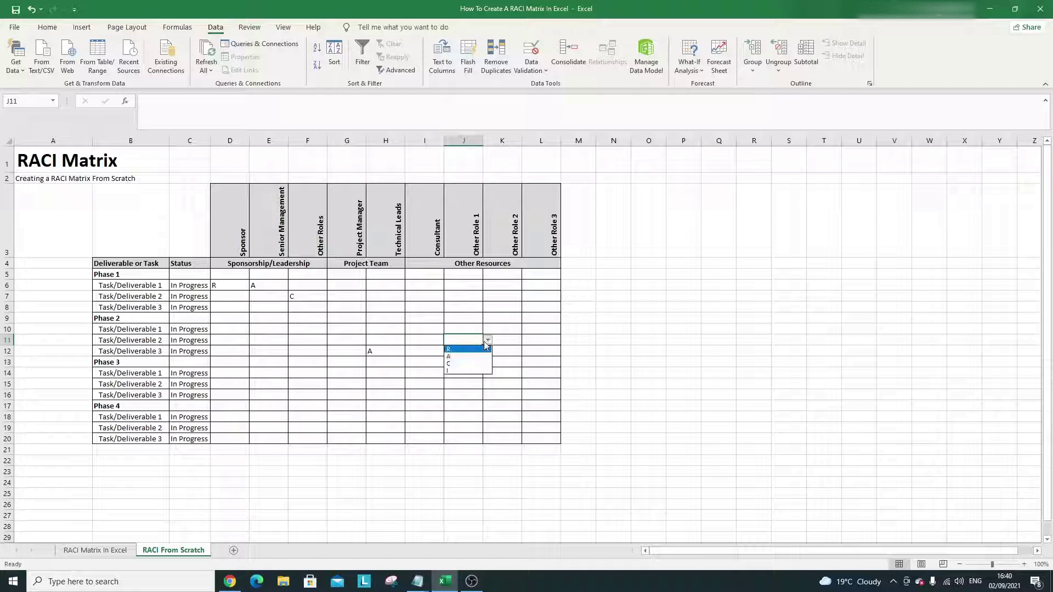
{"action": "left_click", "coordinate": [470, 357]}
{"action": "left_click", "coordinate": [534, 371]}
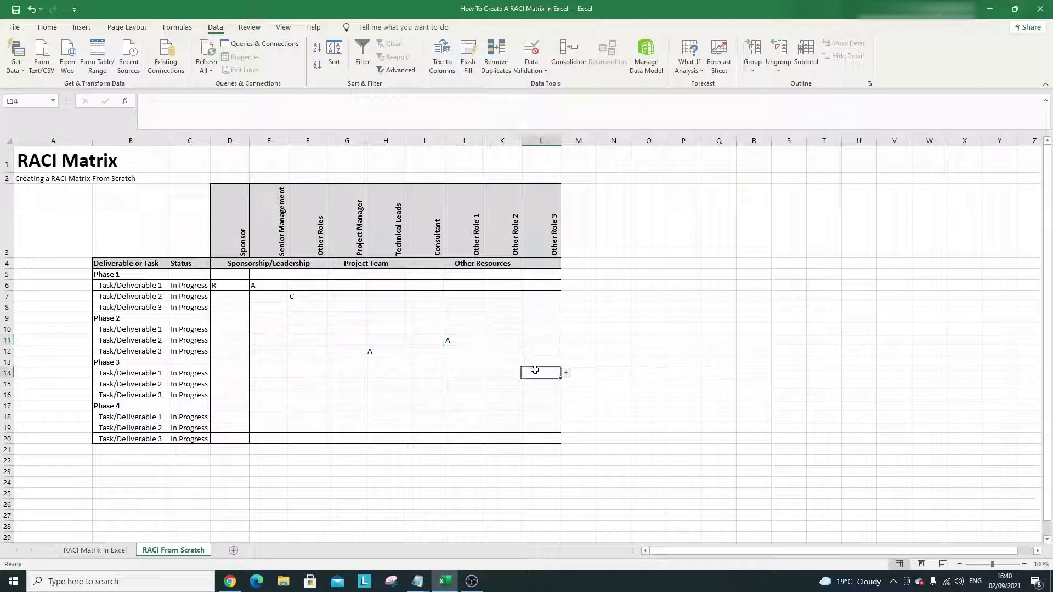
{"action": "left_click", "coordinate": [565, 374]}
{"action": "left_click", "coordinate": [549, 397]}
For Phase 4 Task/Deliverable 1, assign A to Senior Management in E18 and to Other Role 1 in J18.
{"action": "left_click", "coordinate": [280, 418]}
{"action": "left_click", "coordinate": [293, 417]}
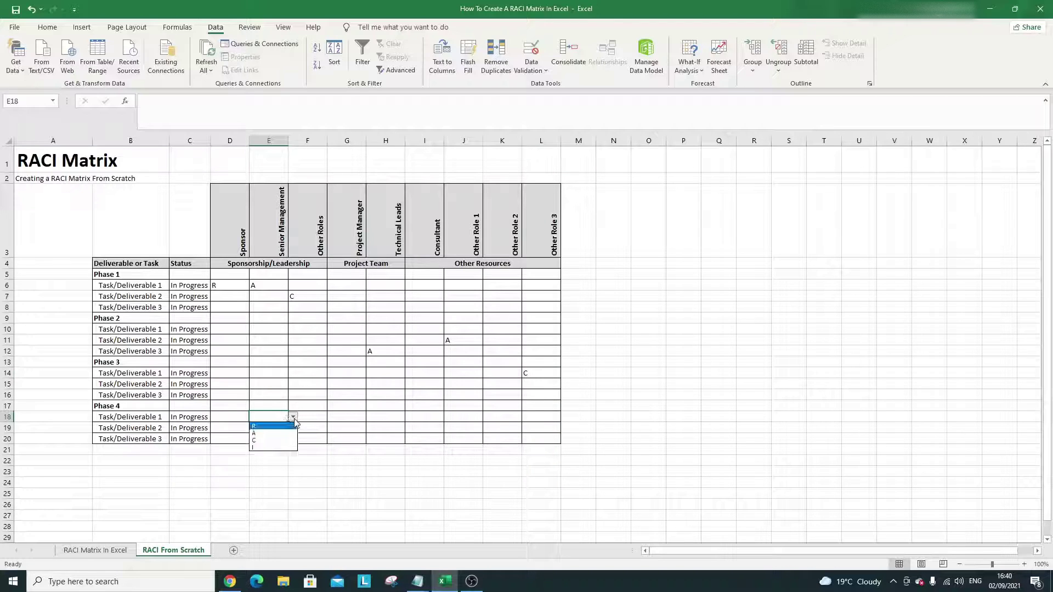
{"action": "left_click", "coordinate": [284, 433]}
{"action": "left_click", "coordinate": [446, 422]}
{"action": "left_click", "coordinate": [487, 417]}
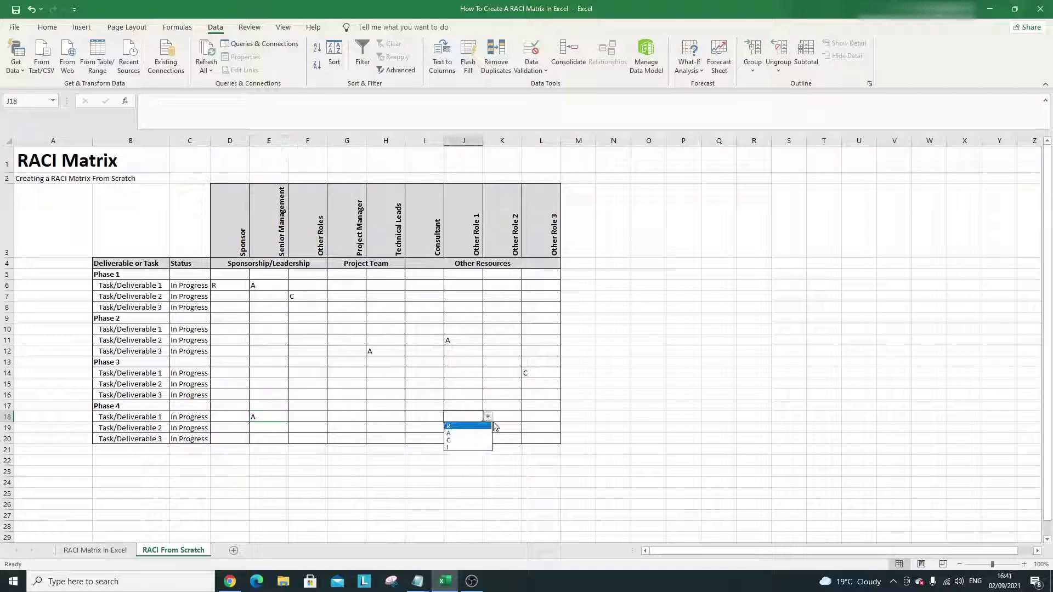
{"action": "left_click", "coordinate": [474, 434]}
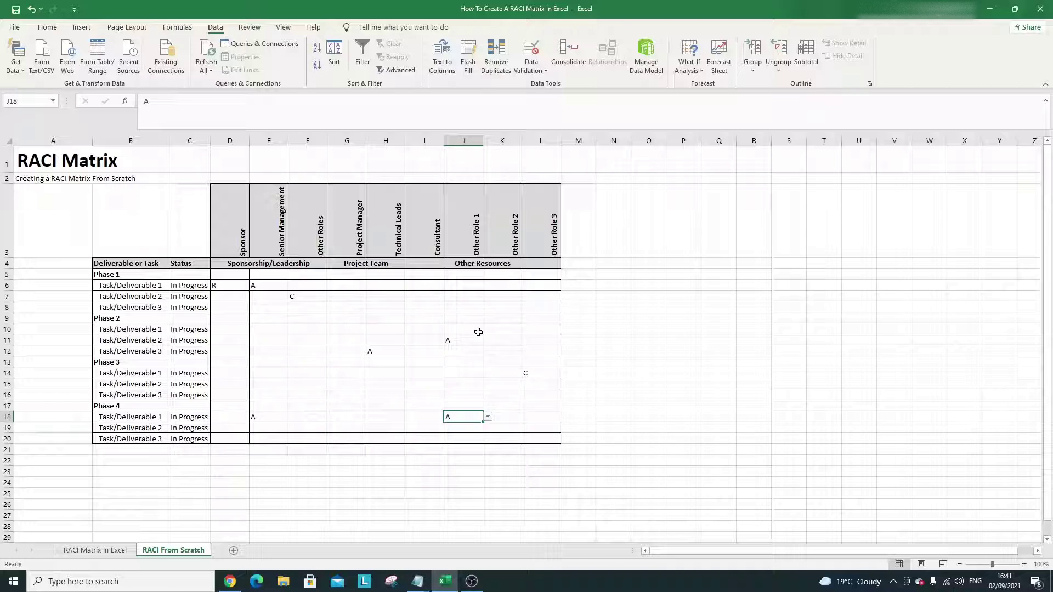
Assign C to Other Role 2 for Phase 1 Task/Deliverable 2 in K7.
{"action": "left_click", "coordinate": [508, 297]}
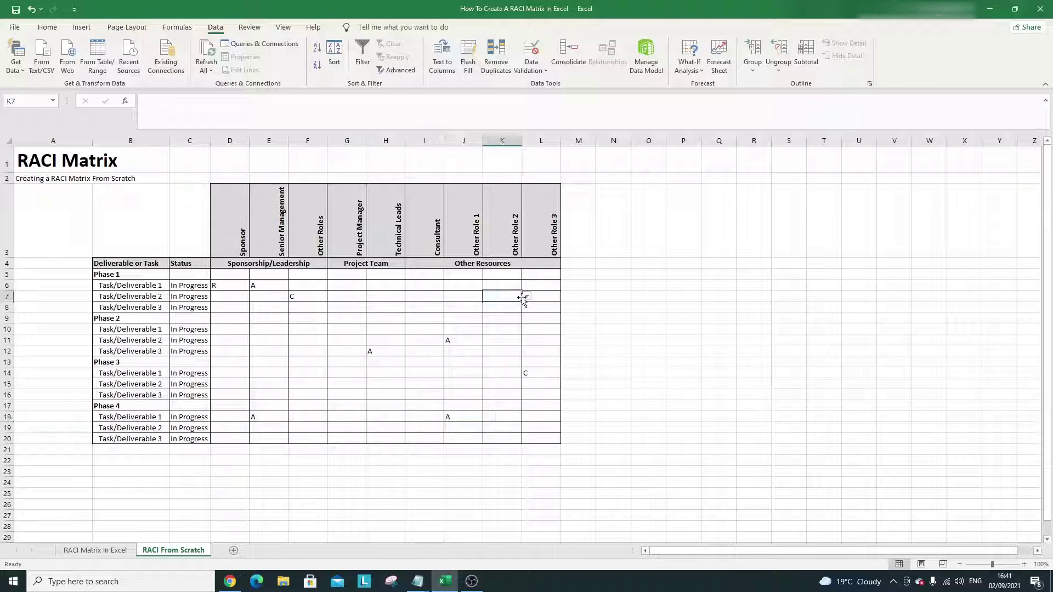
{"action": "left_click", "coordinate": [526, 297]}
{"action": "left_click", "coordinate": [521, 323]}
{"action": "left_click", "coordinate": [568, 283]}
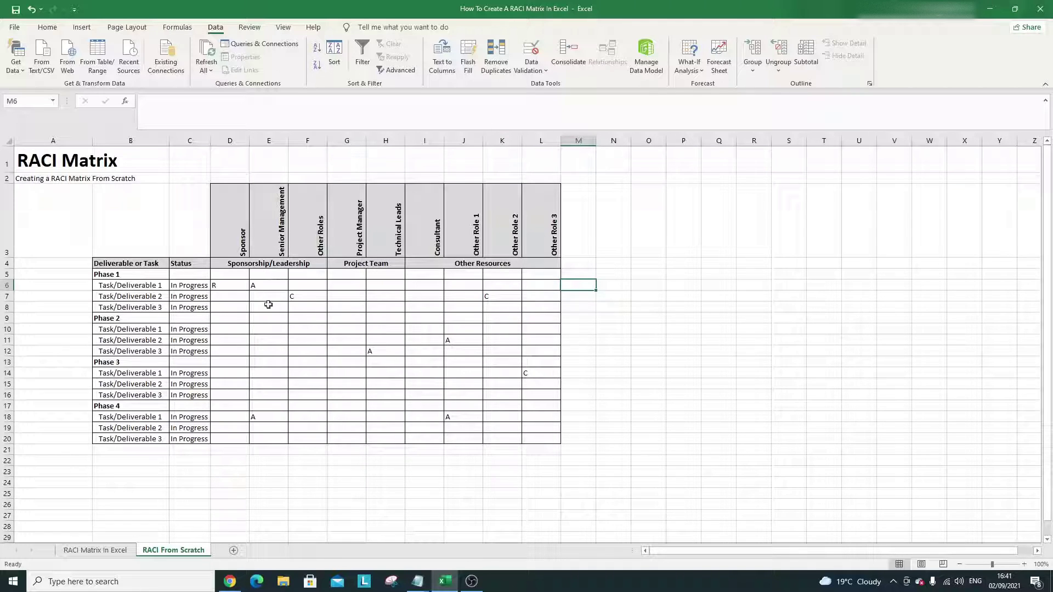
Center the role assignment cells D5:L20 horizontally and make them bold.
{"action": "left_click", "coordinate": [227, 285]}
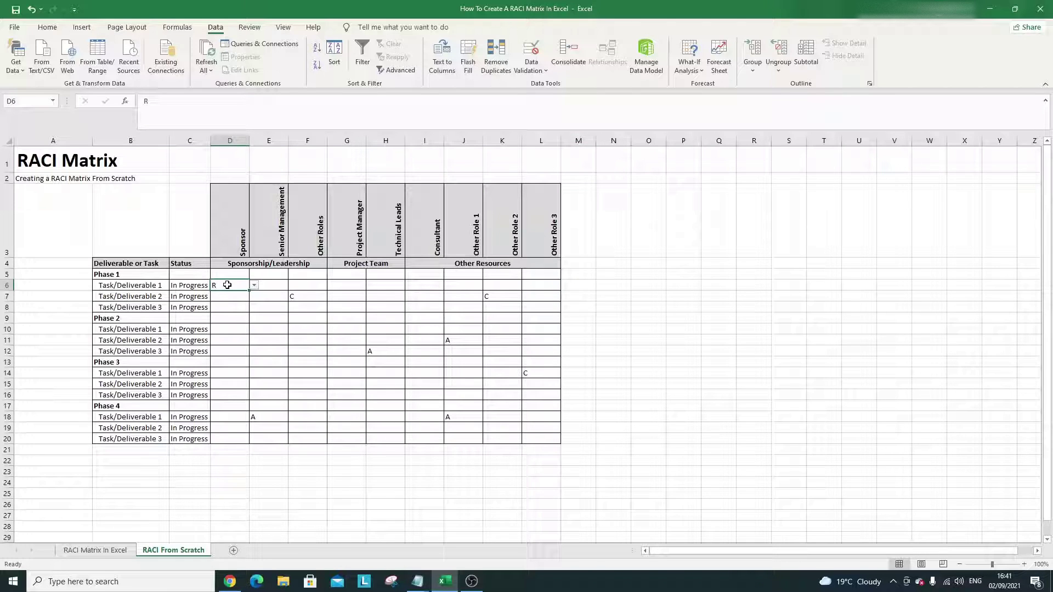
{"action": "left_click", "coordinate": [230, 273]}
{"action": "mouse_move", "coordinate": [230, 273]}
{"action": "left_mouse_down"}
{"action": "mouse_move", "coordinate": [257, 299]}
{"action": "mouse_move", "coordinate": [465, 410]}
{"action": "mouse_move", "coordinate": [549, 442]}
{"action": "left_mouse_up"}
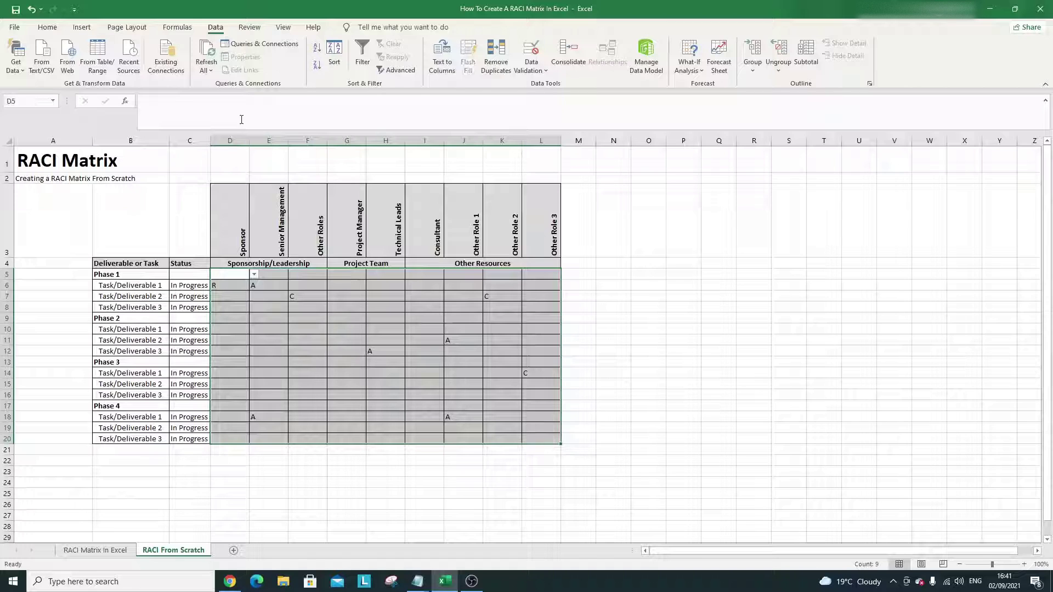
{"action": "left_click", "coordinate": [44, 28]}
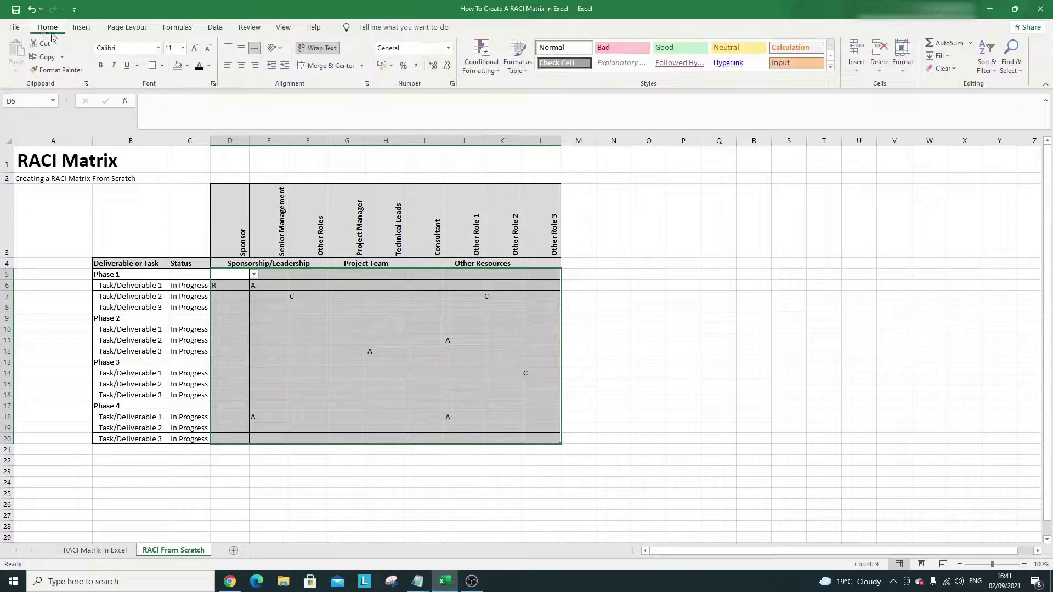
{"action": "left_click", "coordinate": [245, 70]}
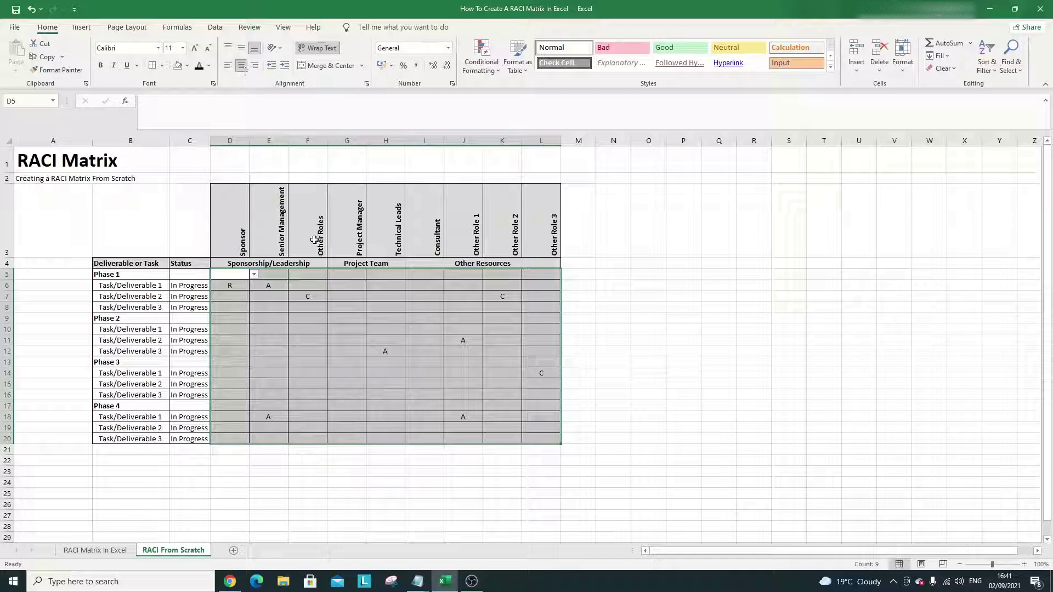
{"action": "left_click", "coordinate": [102, 66]}
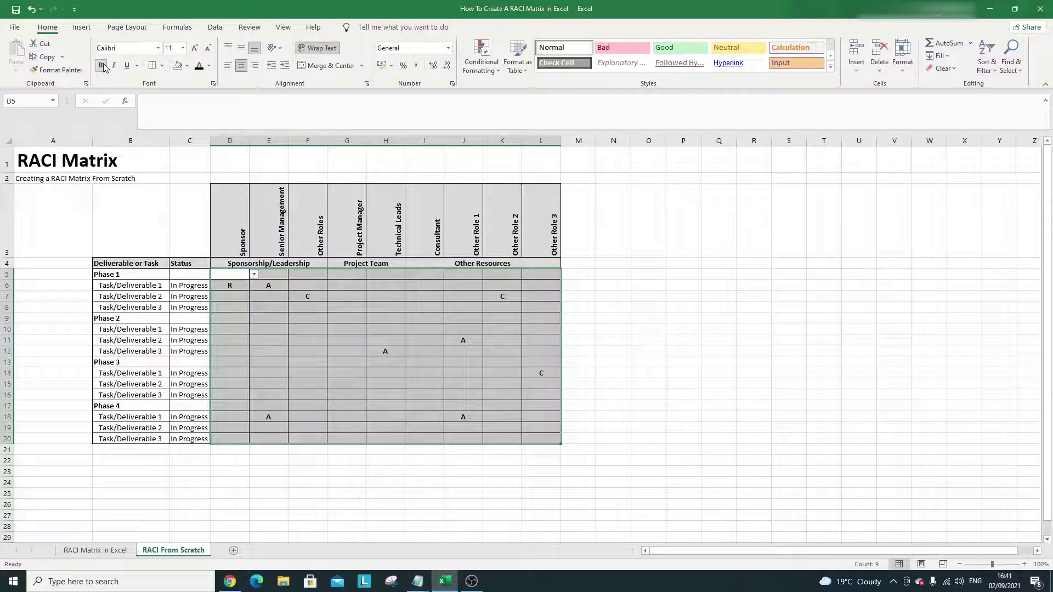
{"action": "left_click", "coordinate": [685, 355]}
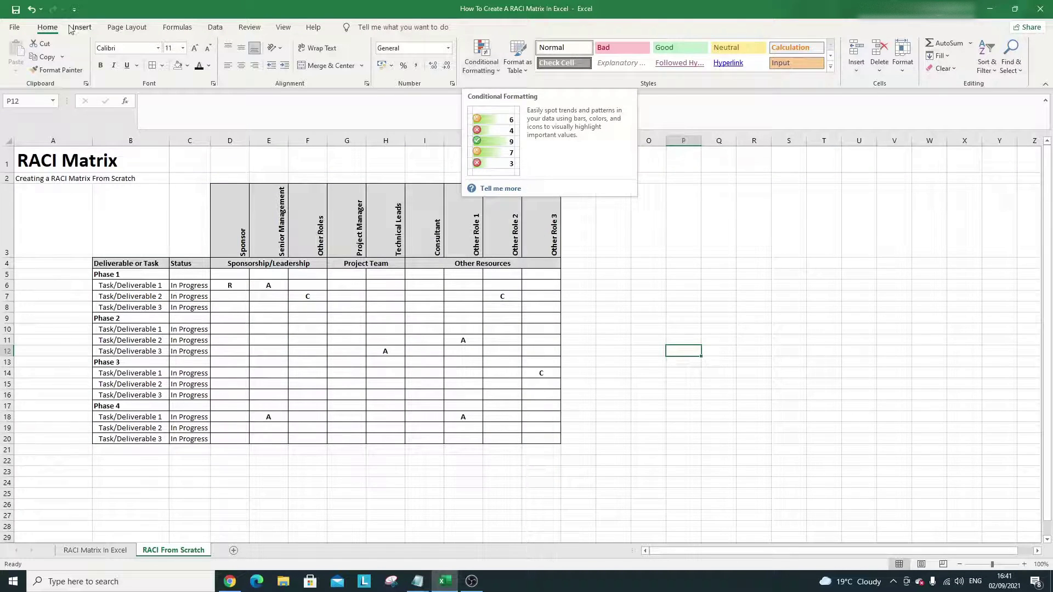
Create a conditional formatting rule that fills cells containing the specific text R with red.
{"action": "left_click", "coordinate": [490, 69]}
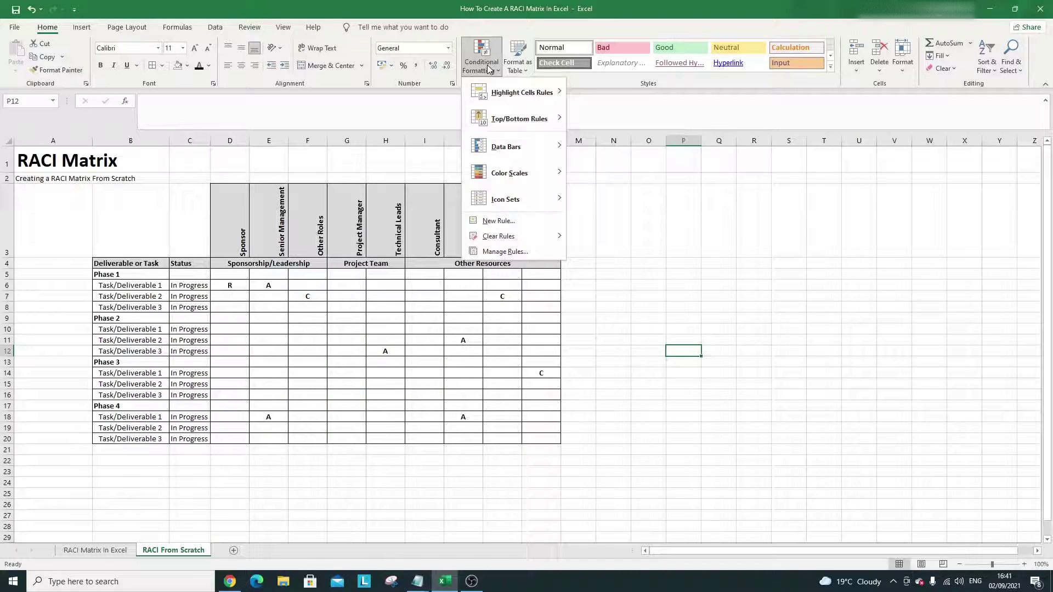
{"action": "left_click", "coordinate": [518, 250]}
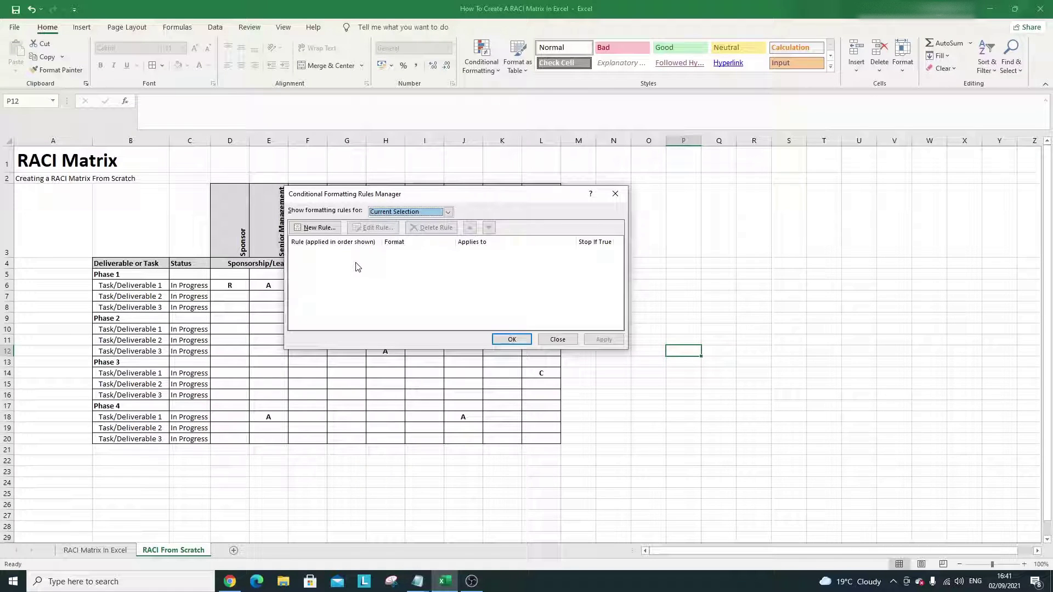
{"action": "left_click", "coordinate": [319, 227]}
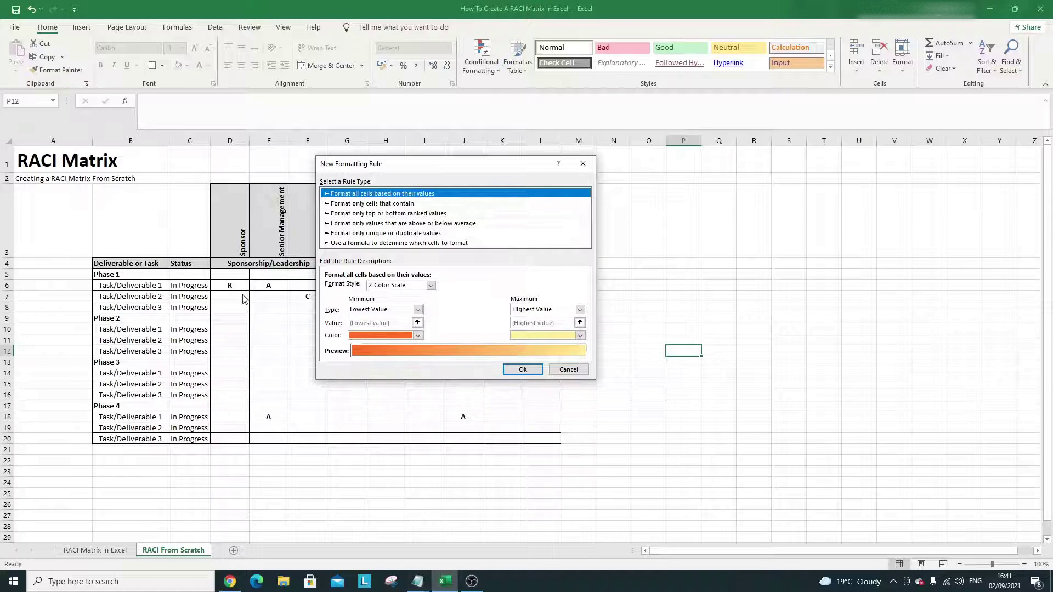
{"action": "left_click", "coordinate": [356, 205]}
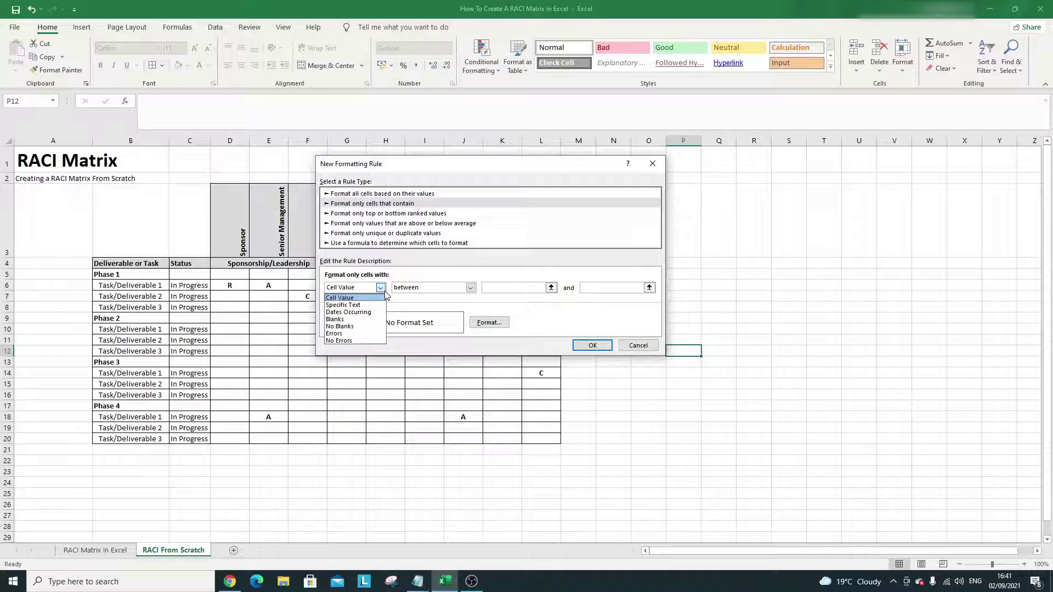
{"action": "left_click", "coordinate": [345, 305]}
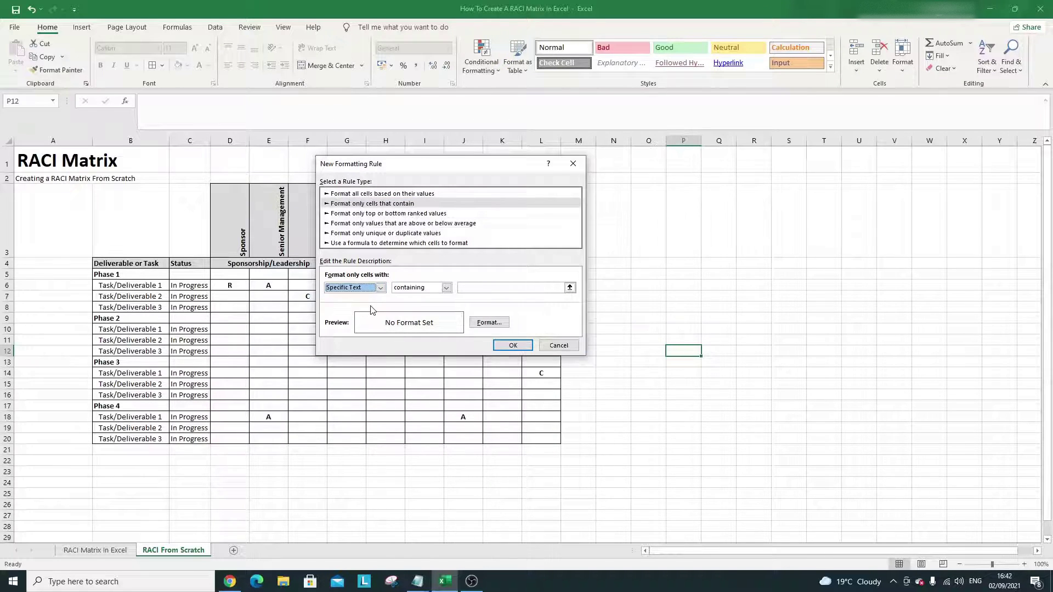
{"action": "left_click", "coordinate": [490, 290]}
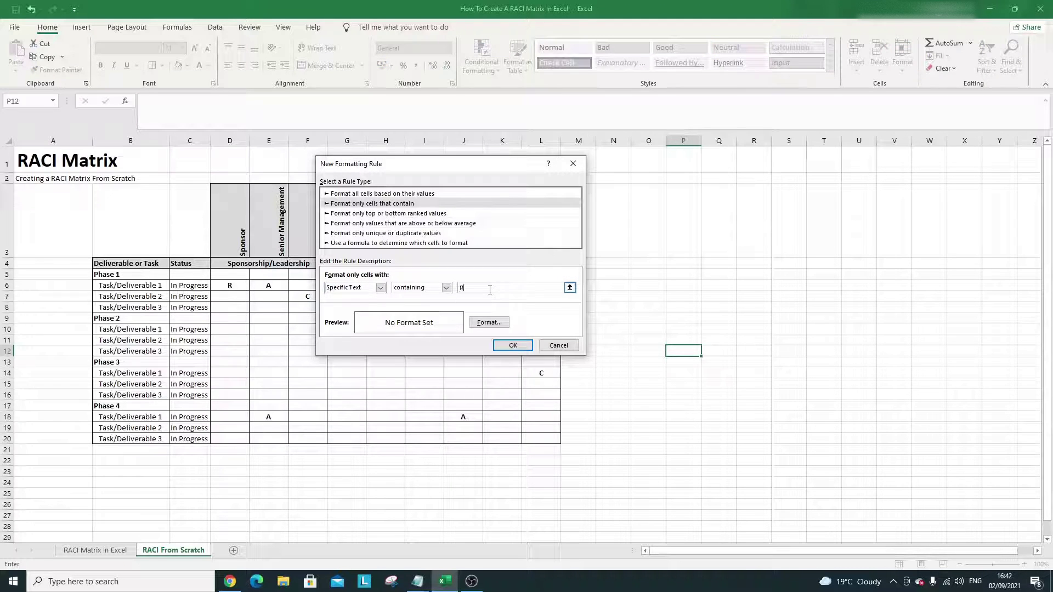
{"action": "left_click", "coordinate": [487, 322]}
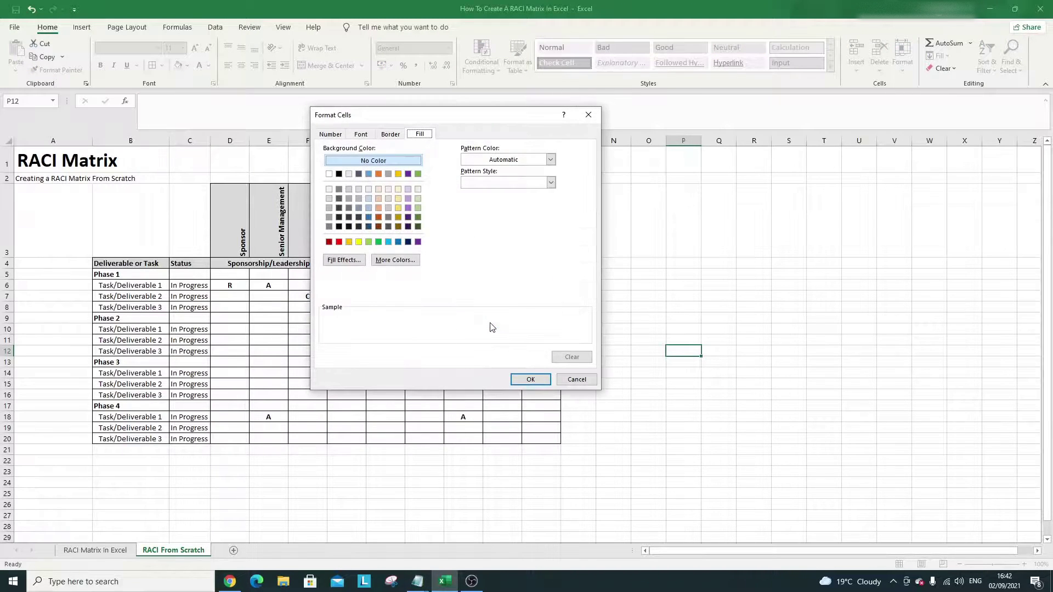
{"action": "left_click", "coordinate": [339, 242]}
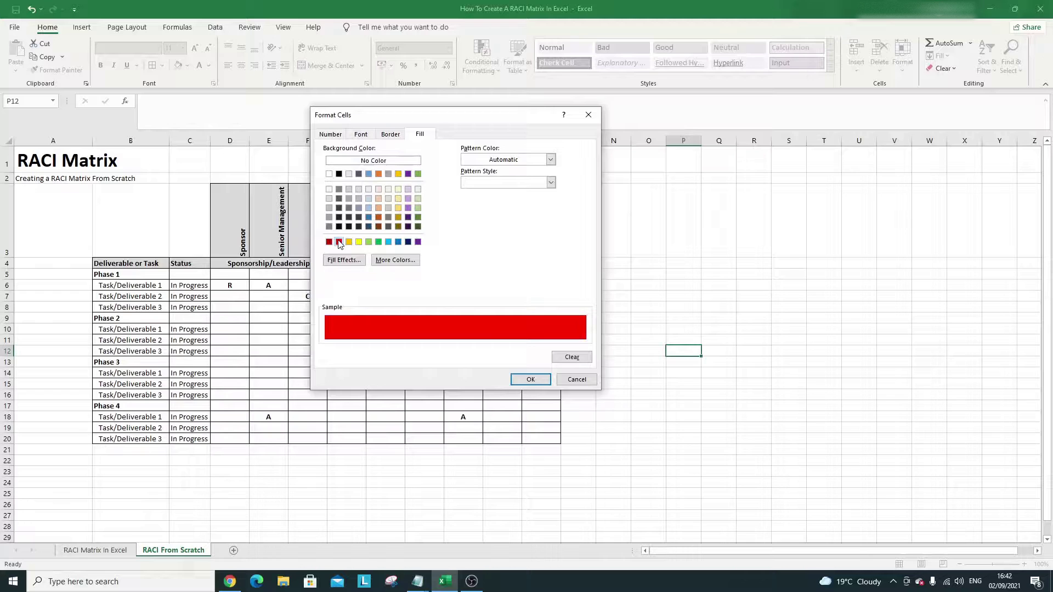
{"action": "left_click", "coordinate": [522, 381]}
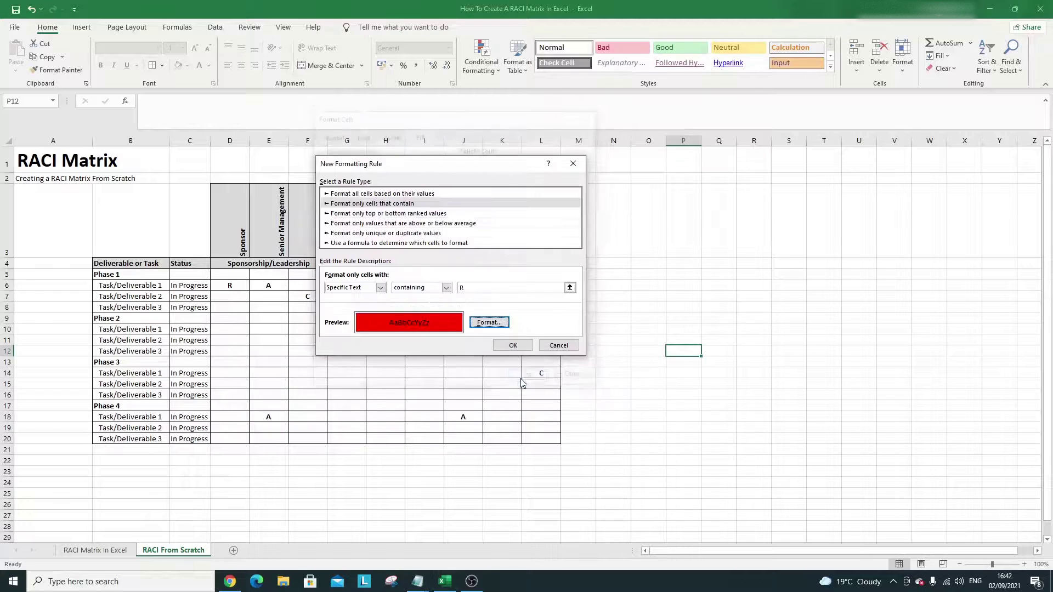
{"action": "left_click", "coordinate": [513, 345]}
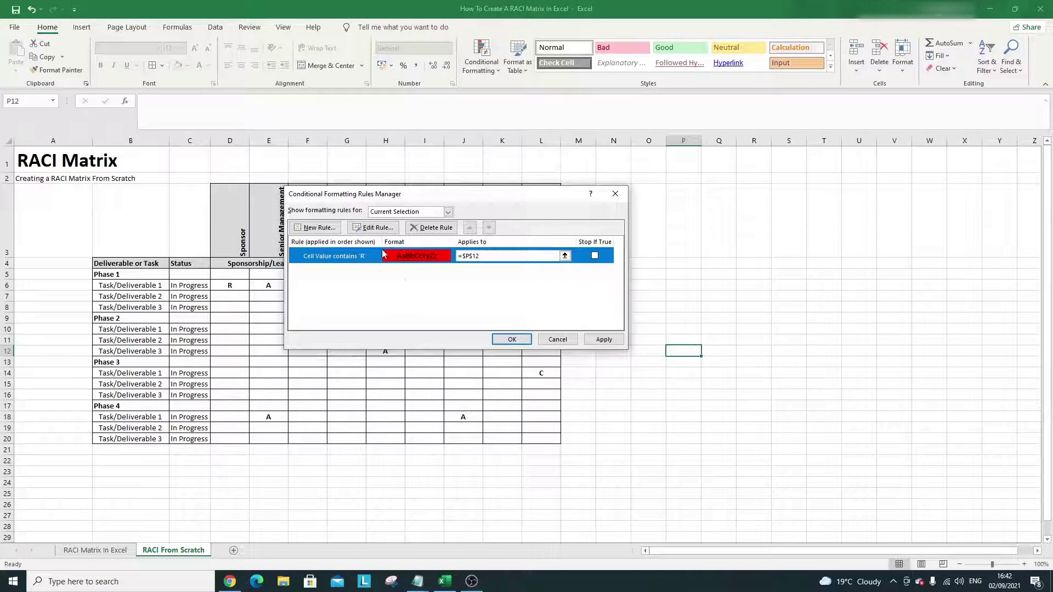
Add a second conditional formatting rule that fills cells containing the specific text A with light blue.
{"action": "left_click", "coordinate": [325, 229]}
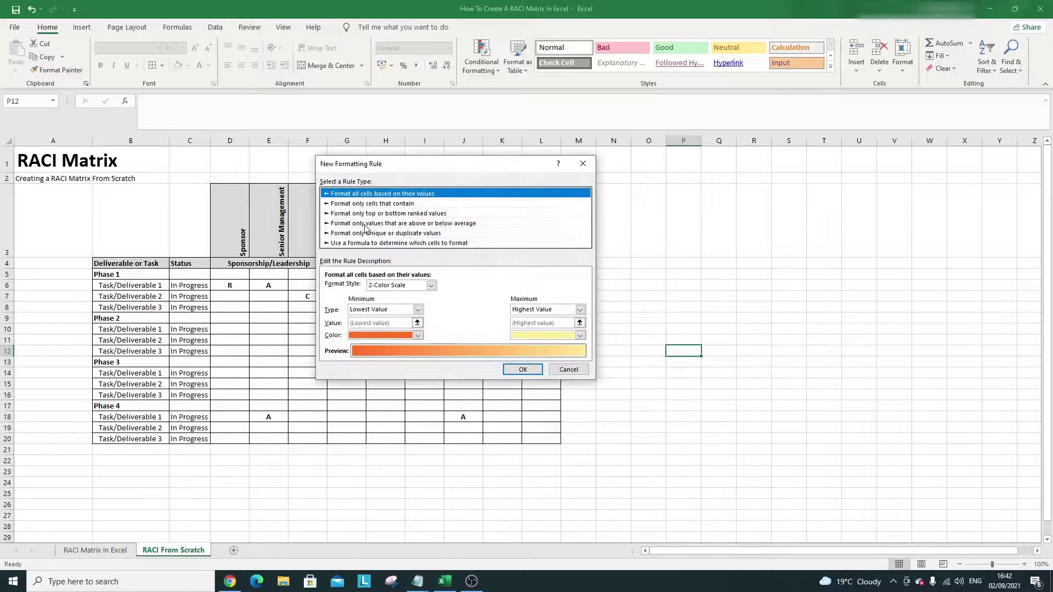
{"action": "left_click", "coordinate": [365, 203]}
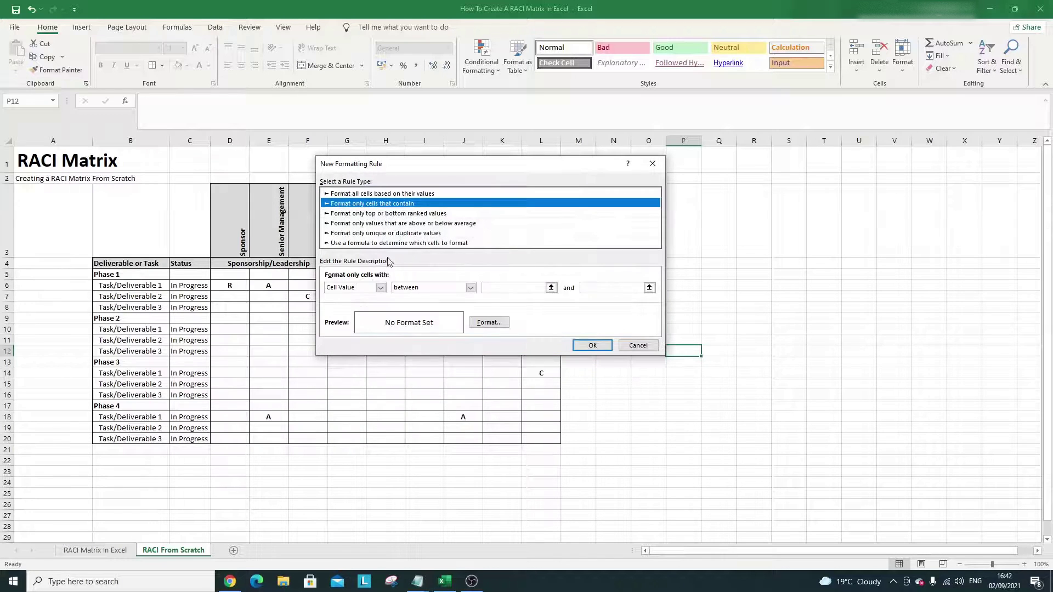
{"action": "left_click", "coordinate": [380, 288]}
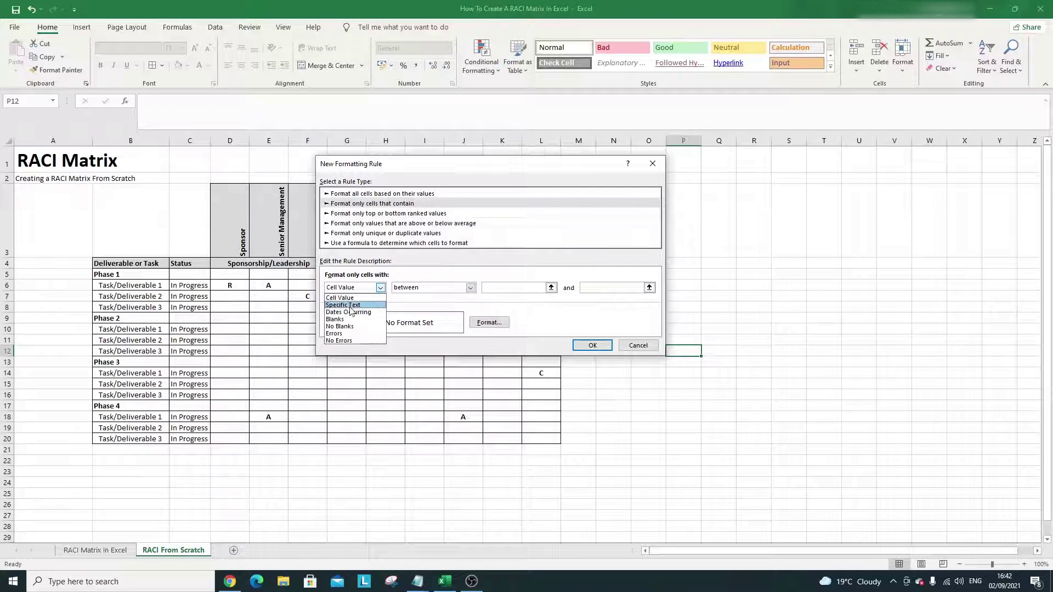
{"action": "left_click", "coordinate": [351, 305]}
{"action": "left_click", "coordinate": [470, 288]}
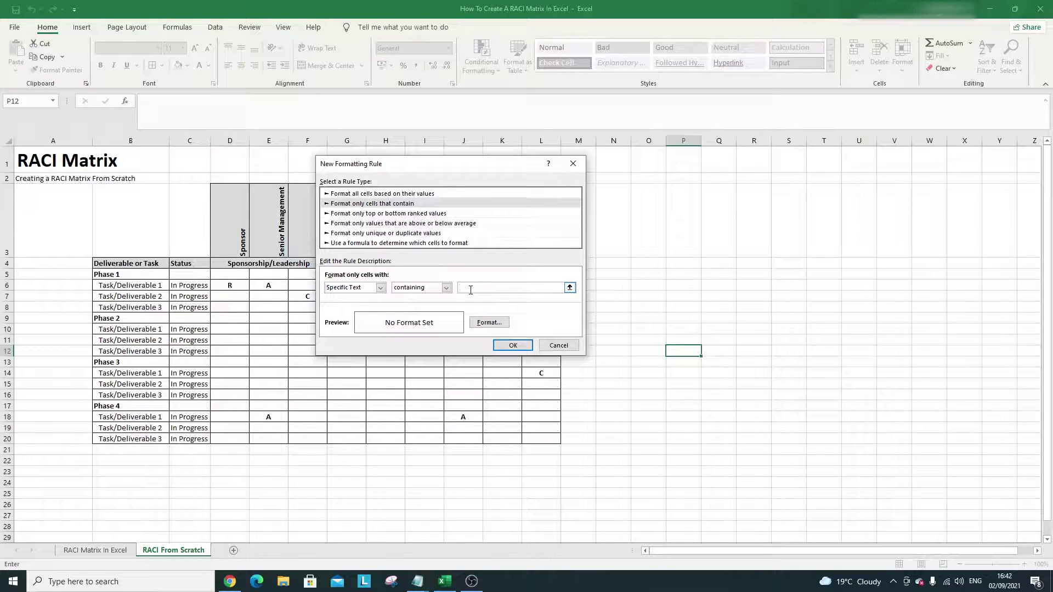
{"action": "left_click", "coordinate": [489, 322]}
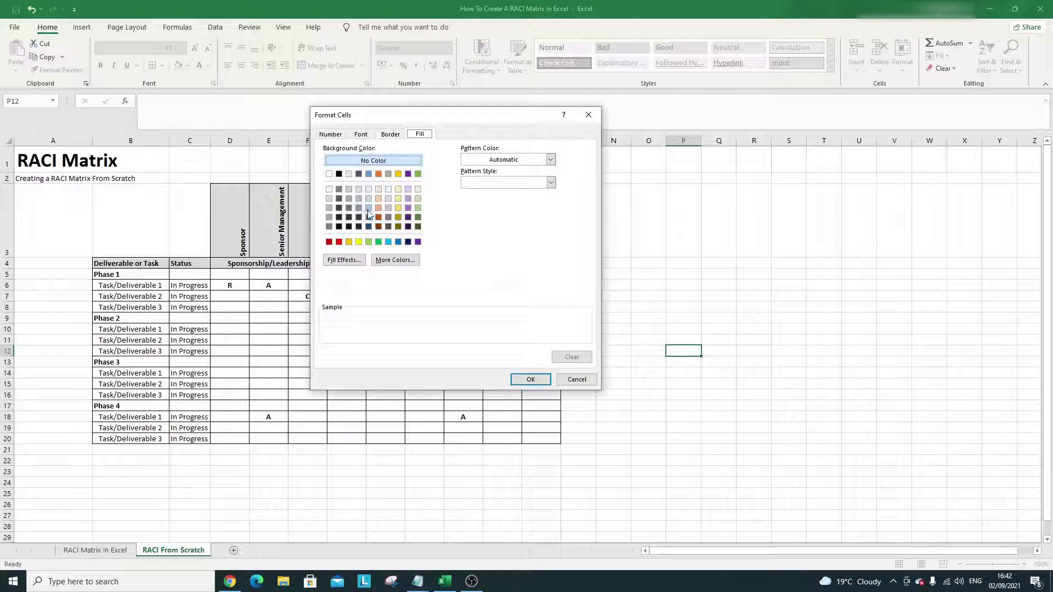
{"action": "left_click", "coordinate": [369, 208]}
{"action": "left_click", "coordinate": [530, 379]}
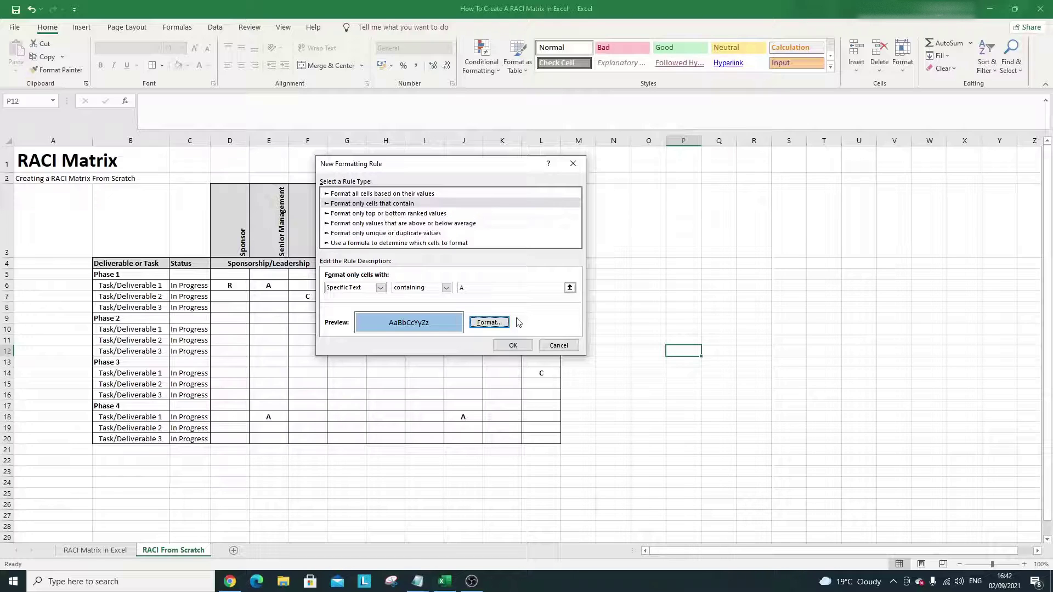
{"action": "left_click", "coordinate": [513, 345]}
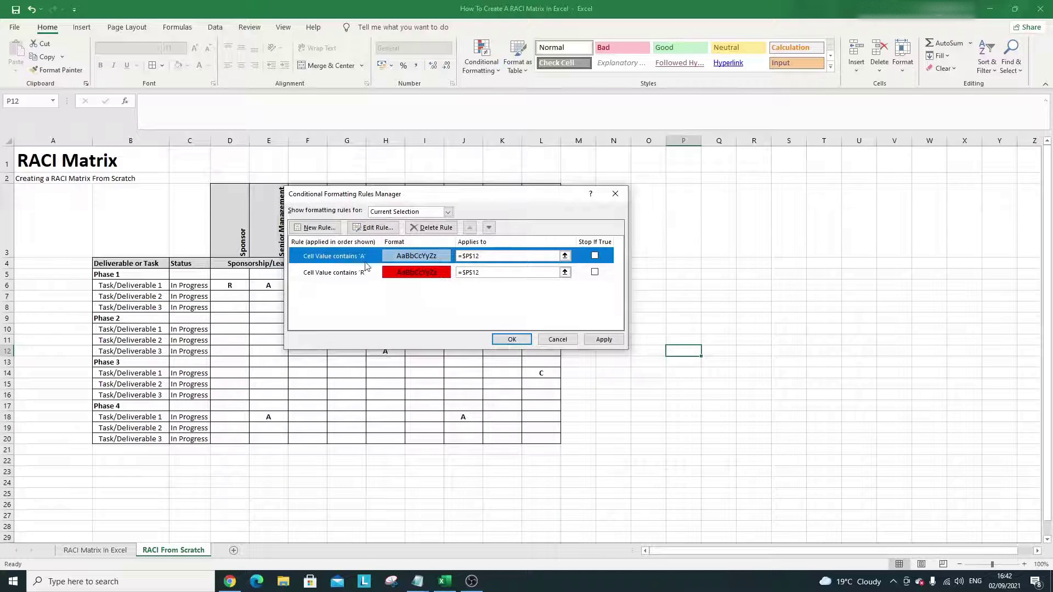
Add a third conditional formatting rule that fills cells containing the specific text C with green.
{"action": "left_click", "coordinate": [333, 229]}
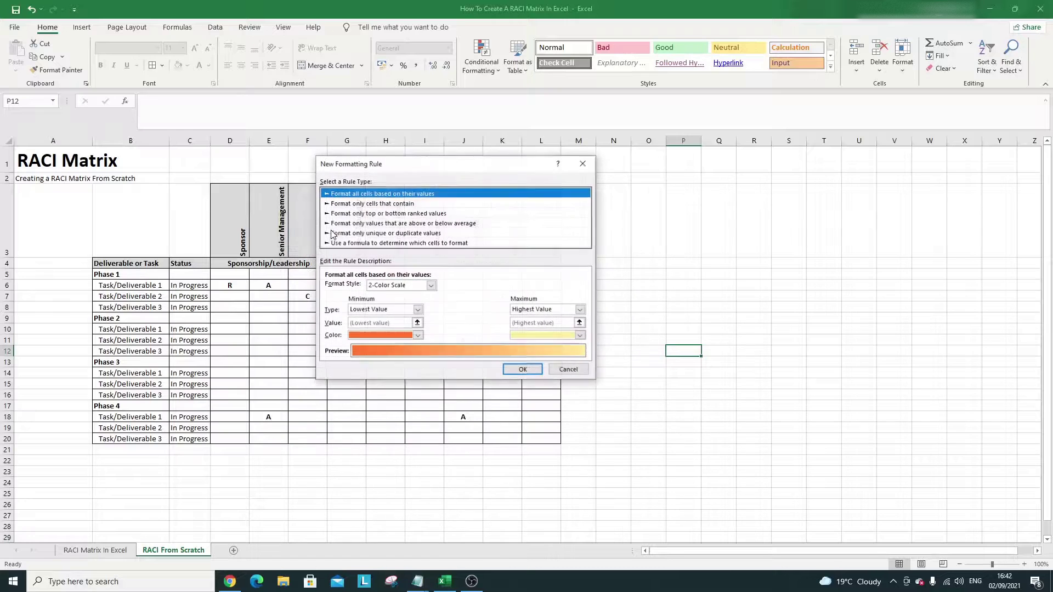
{"action": "left_click", "coordinate": [361, 204]}
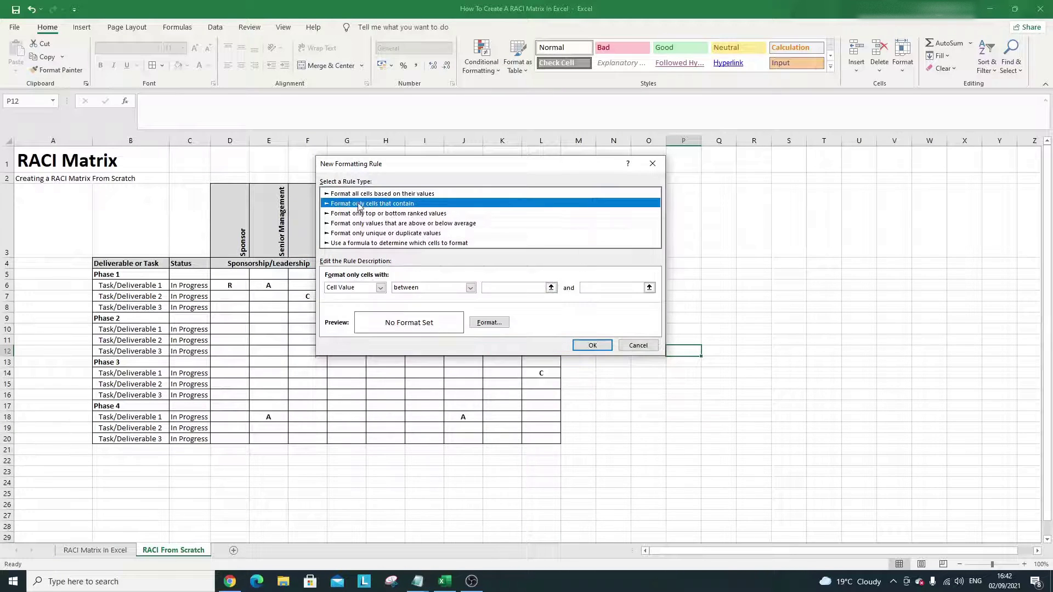
{"action": "left_click", "coordinate": [380, 288]}
{"action": "left_click", "coordinate": [380, 303]}
{"action": "left_click", "coordinate": [479, 289]}
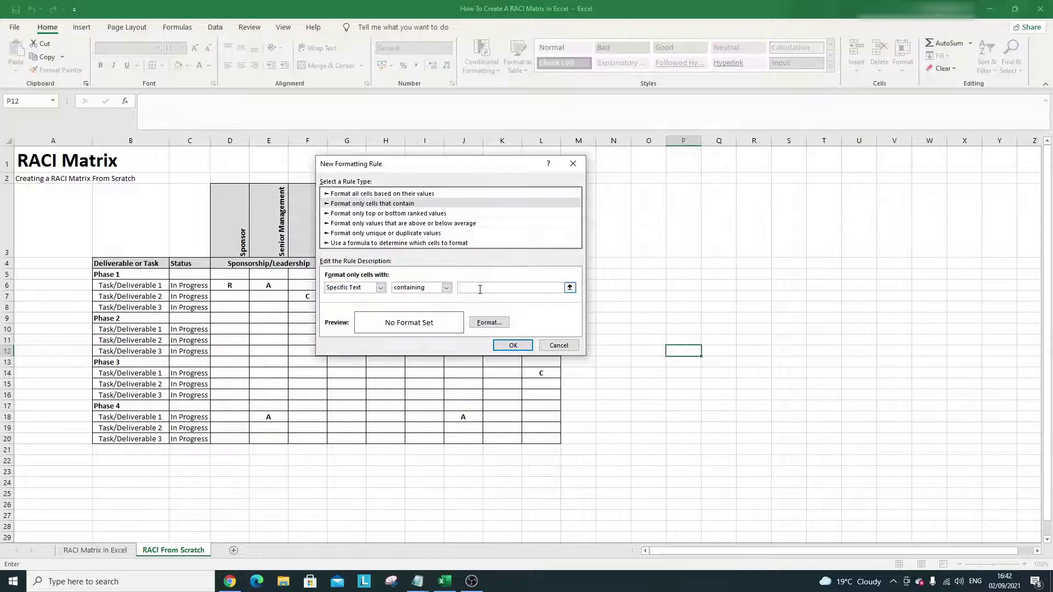
{"action": "left_click", "coordinate": [489, 322]}
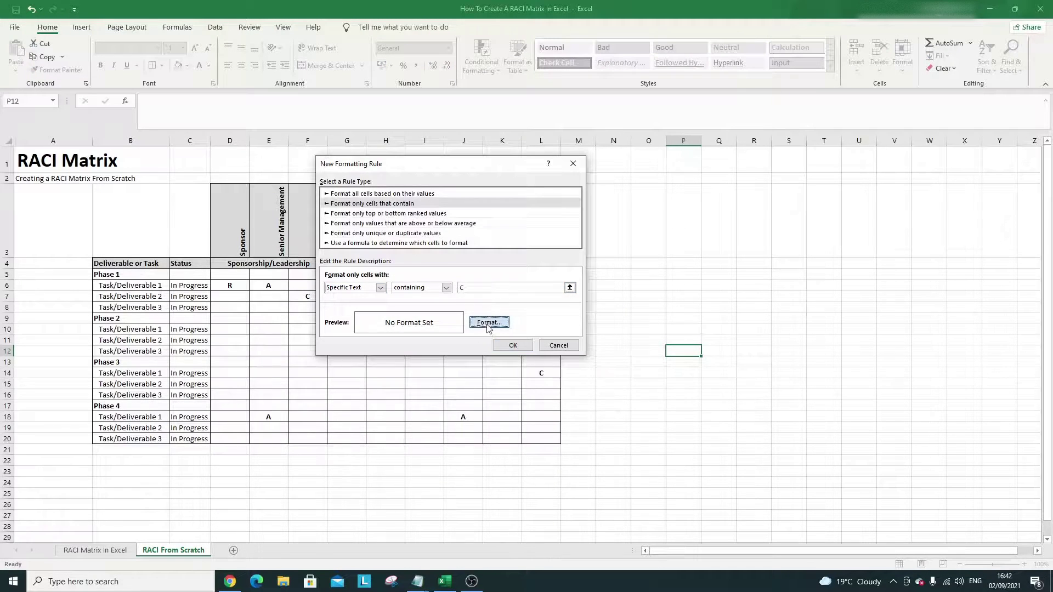
{"action": "left_click", "coordinate": [379, 242]}
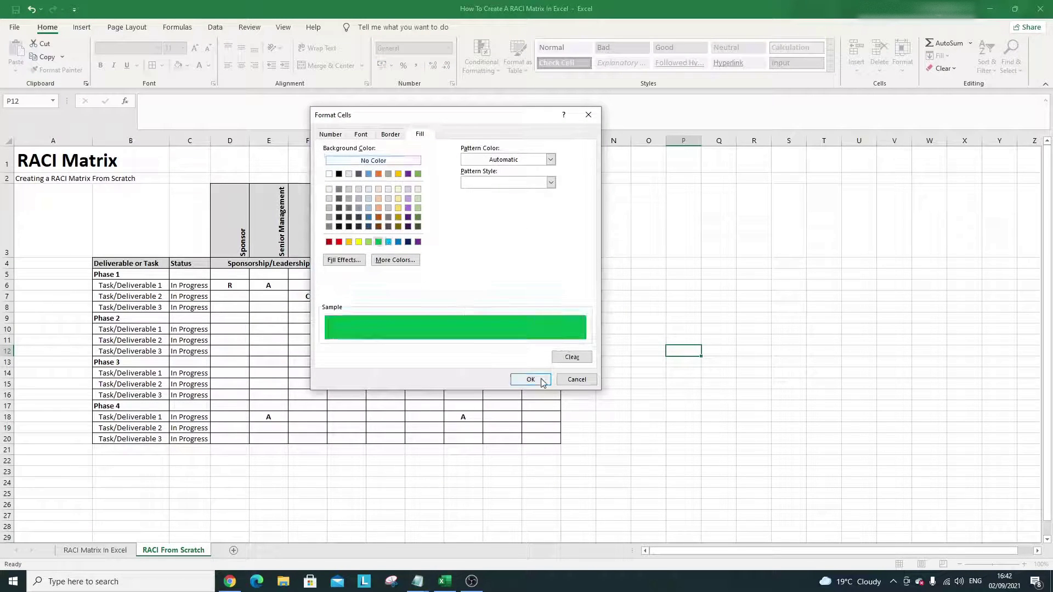
{"action": "left_click", "coordinate": [531, 380]}
{"action": "left_click", "coordinate": [513, 345]}
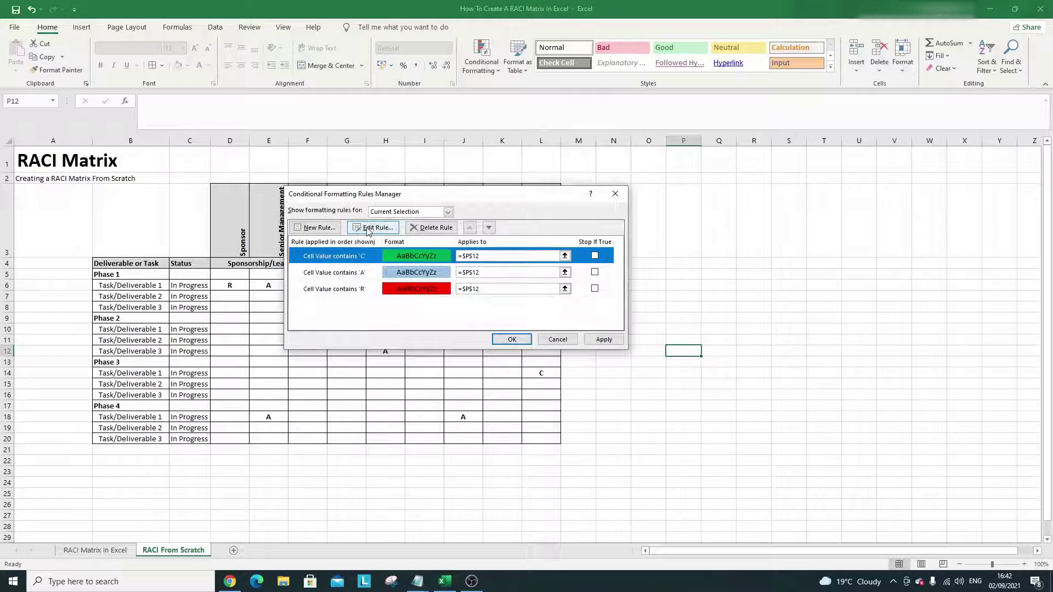
{"action": "left_click", "coordinate": [367, 231]}
{"action": "left_click", "coordinate": [519, 359]}
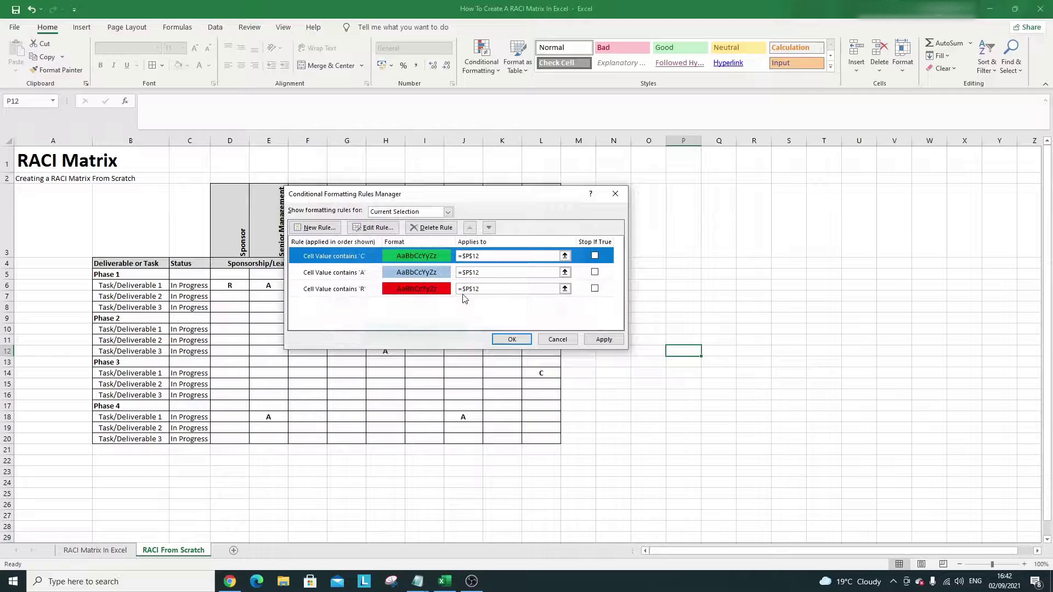
Add a conditional formatting rule that fills cells containing the specific text I with light purple, and apply all the rules.
{"action": "left_click", "coordinate": [329, 228]}
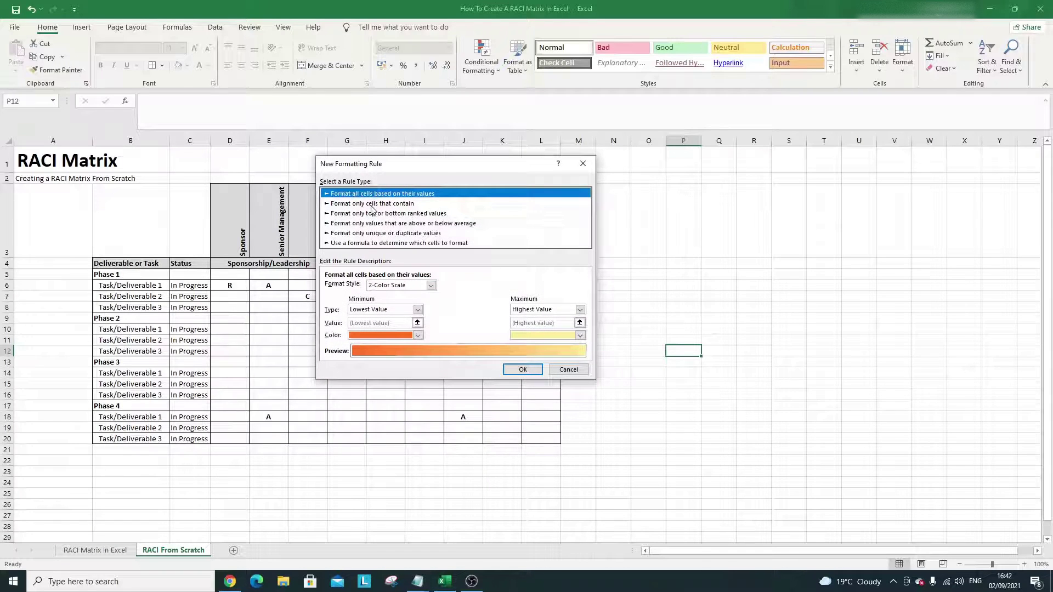
{"action": "left_click", "coordinate": [372, 204]}
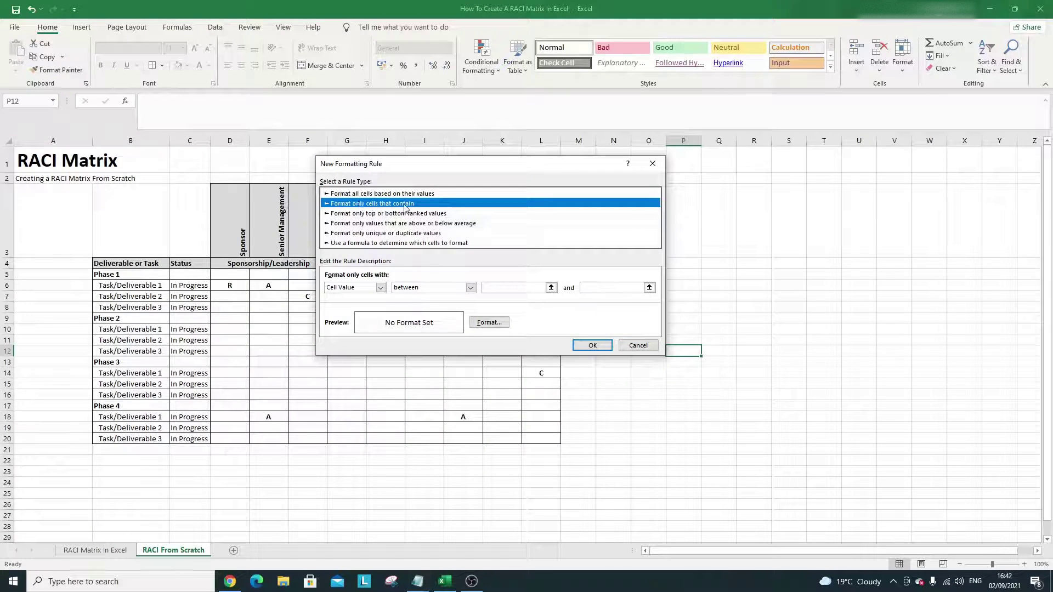
{"action": "left_click", "coordinate": [380, 287]}
{"action": "left_click", "coordinate": [372, 301]}
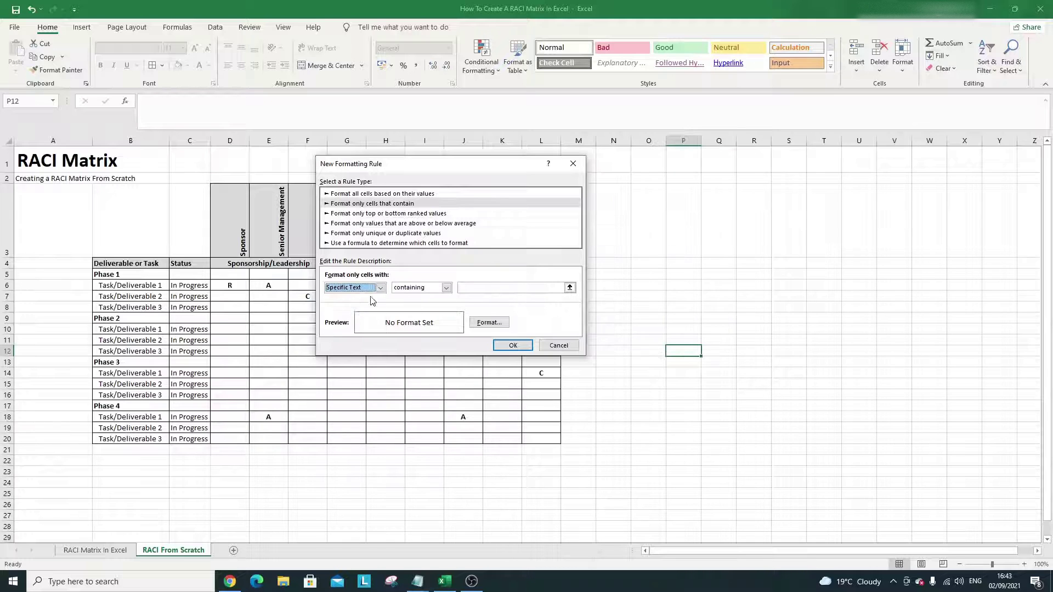
{"action": "left_click", "coordinate": [482, 288]}
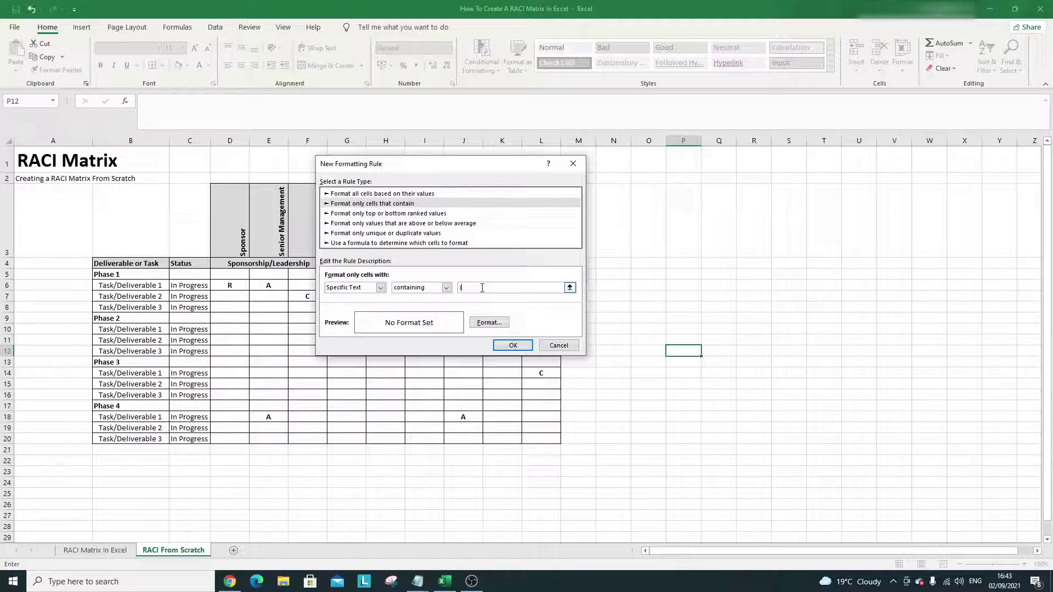
{"action": "left_click", "coordinate": [489, 323]}
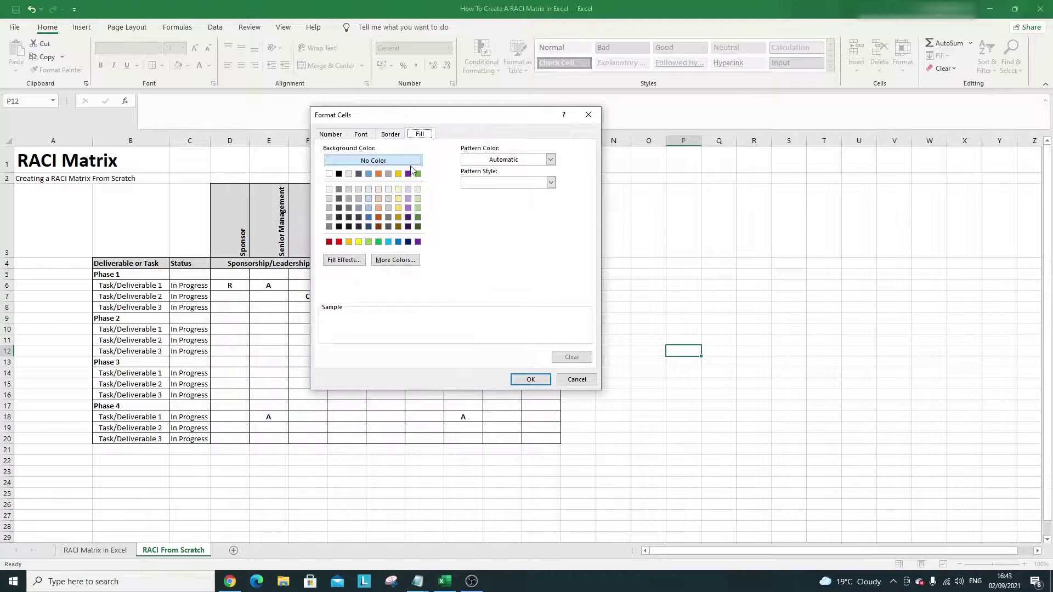
{"action": "left_click_drag", "start_coordinate": [400, 121], "coordinate": [472, 115]}
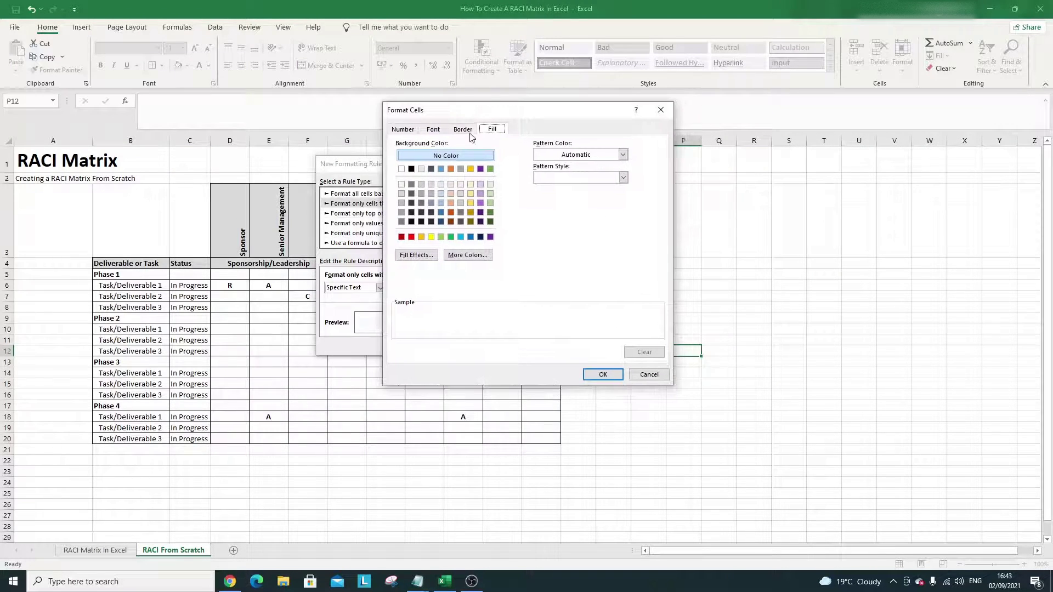
{"action": "left_click", "coordinate": [480, 194]}
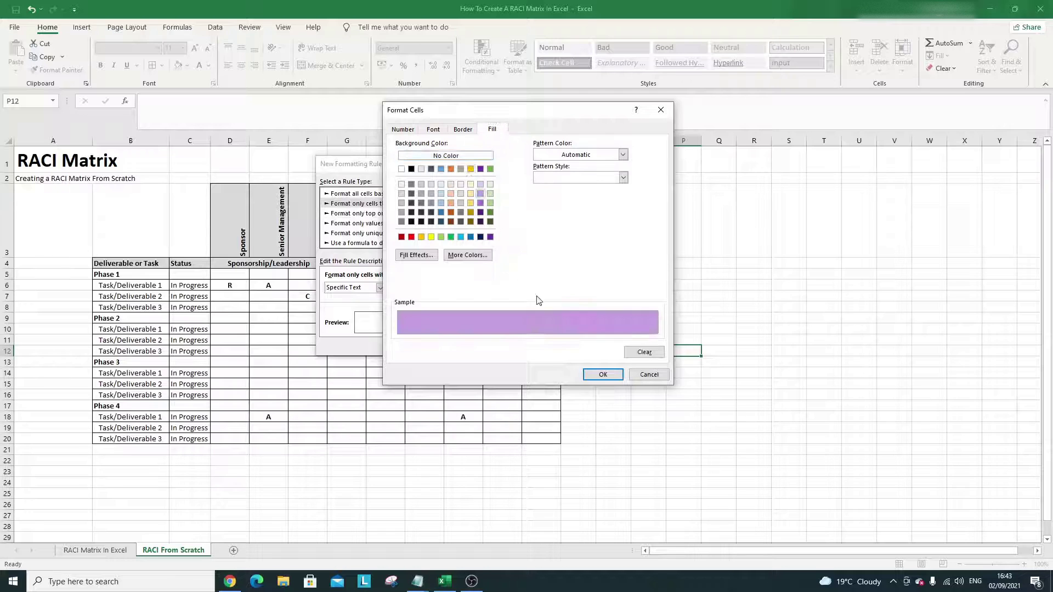
{"action": "left_click", "coordinate": [601, 374]}
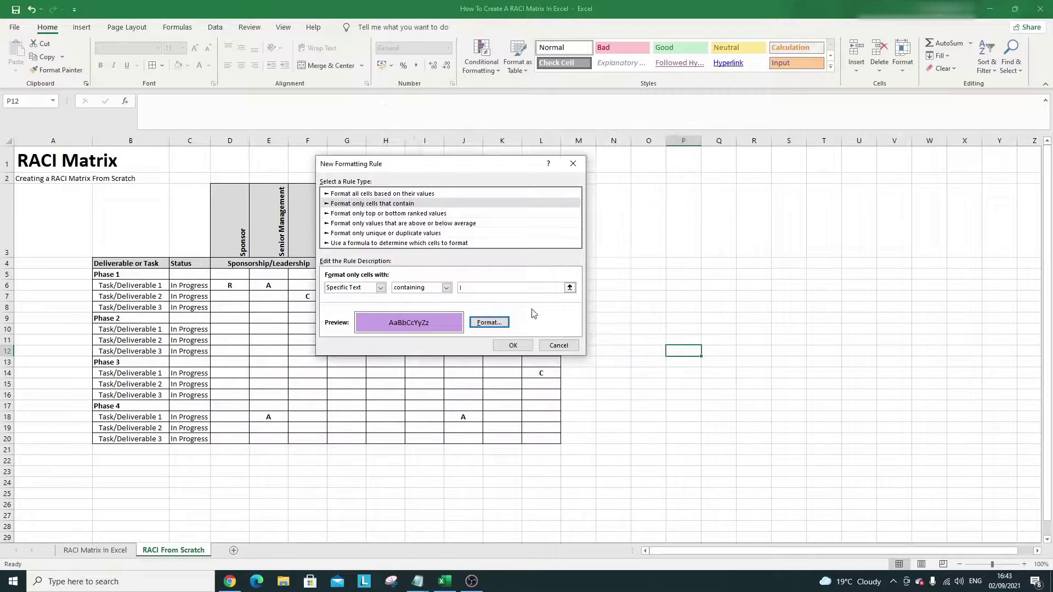
{"action": "left_click", "coordinate": [512, 345]}
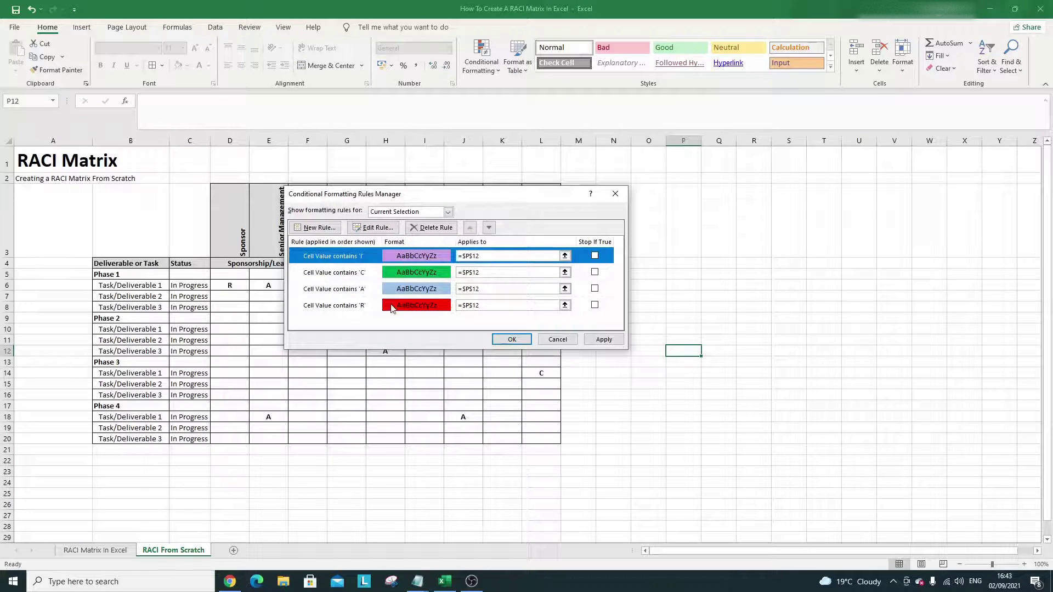
{"action": "left_click_drag", "start_coordinate": [446, 201], "coordinate": [766, 199]}
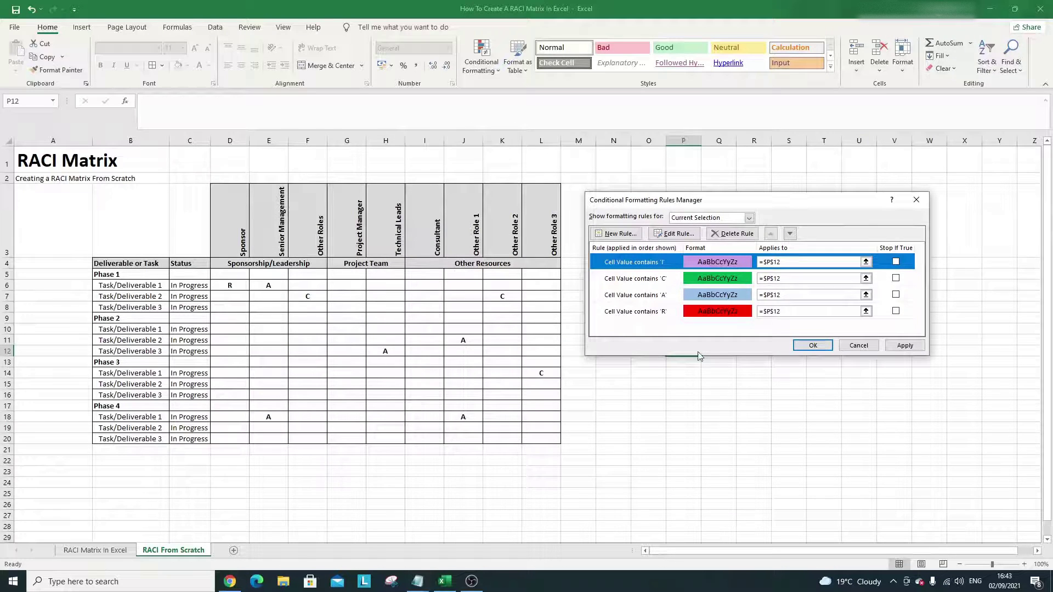
{"action": "left_click", "coordinate": [905, 346]}
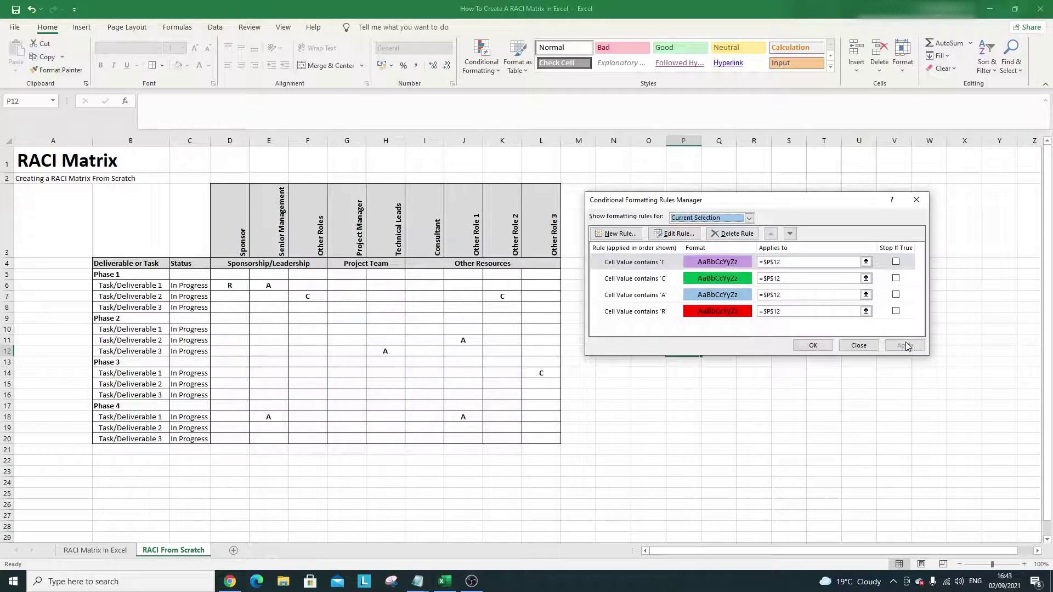
Confirm the rules and check which conditional formatting rules are assigned to cell K7.
{"action": "left_click", "coordinate": [813, 346]}
{"action": "left_click", "coordinate": [535, 308]}
{"action": "left_click", "coordinate": [505, 305]}
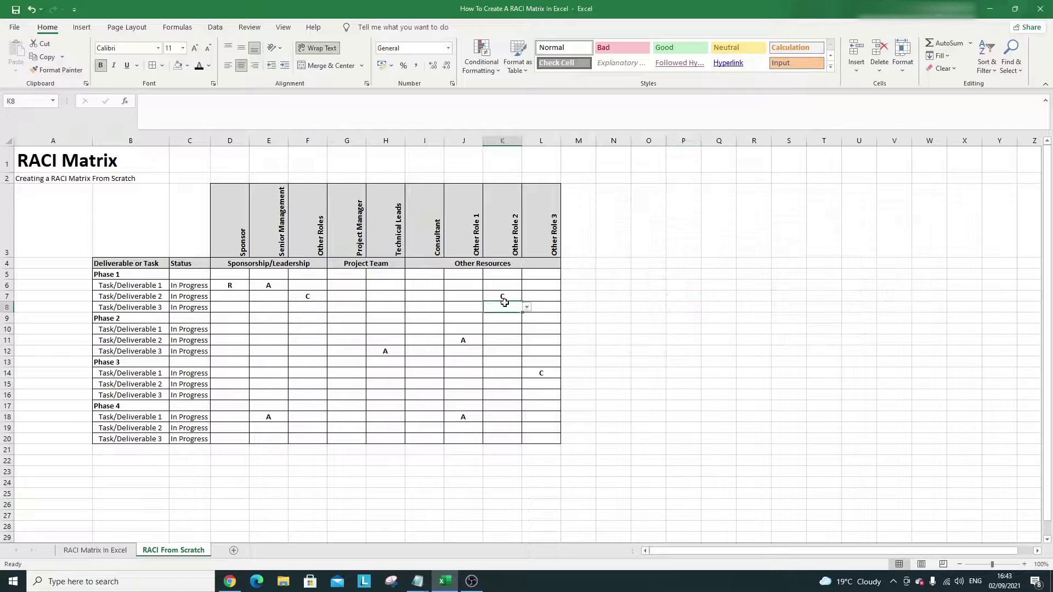
{"action": "left_click", "coordinate": [510, 298]}
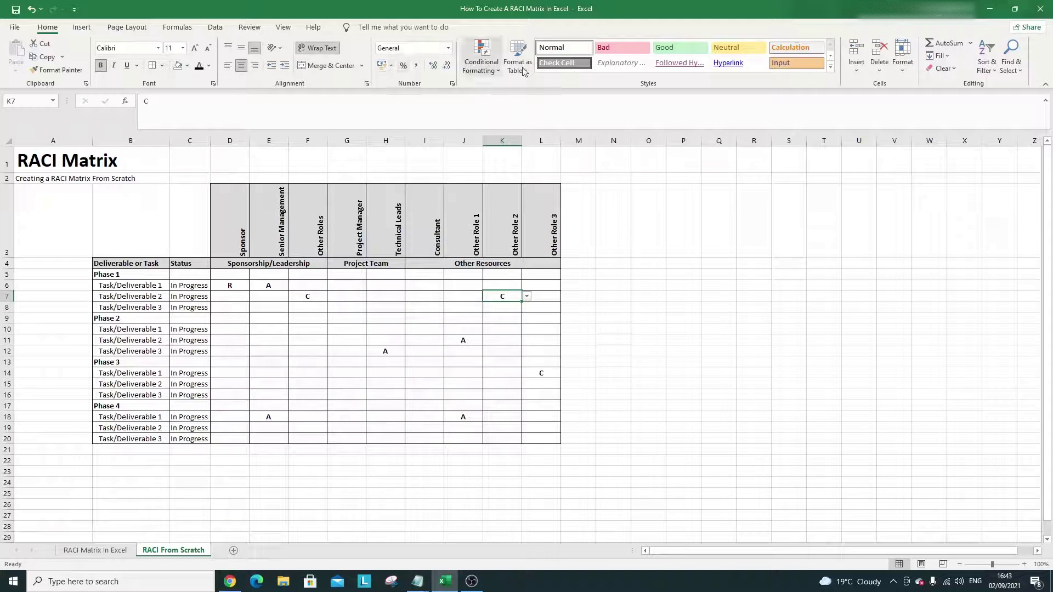
{"action": "left_click", "coordinate": [492, 75]}
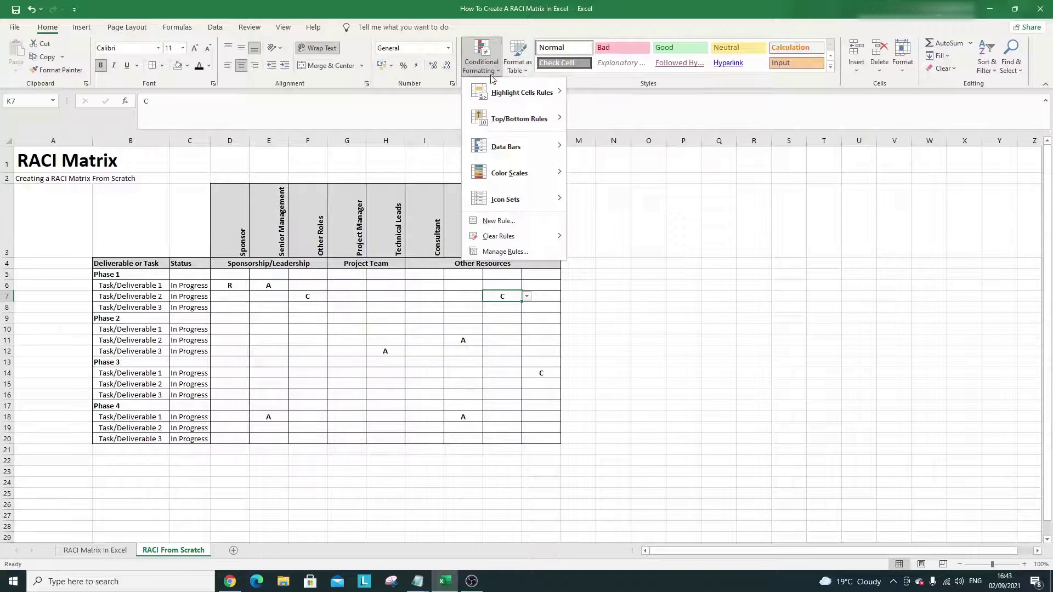
{"action": "left_click", "coordinate": [518, 253]}
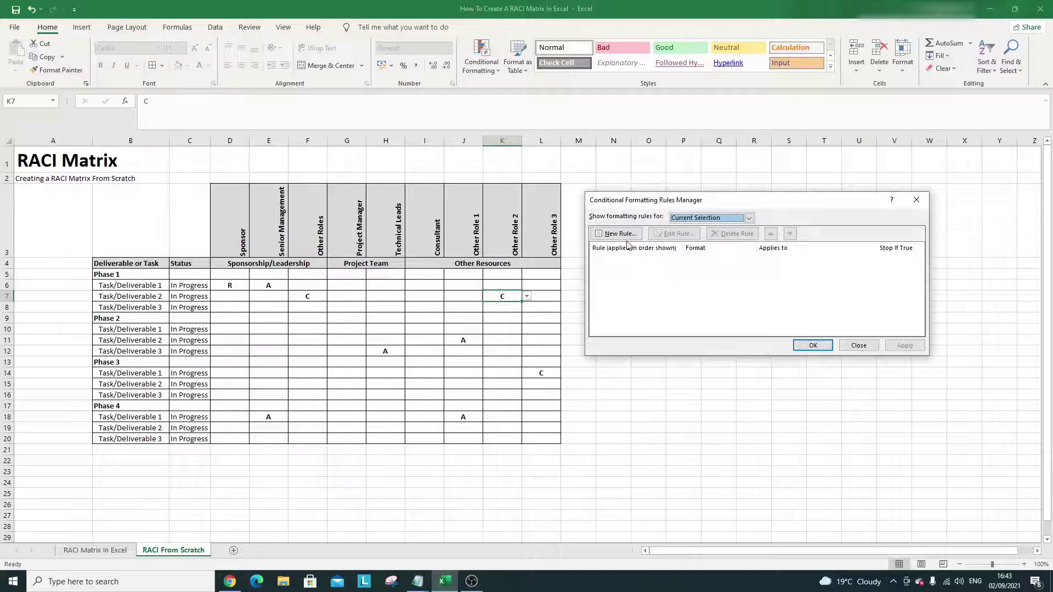
{"action": "left_click", "coordinate": [916, 200]}
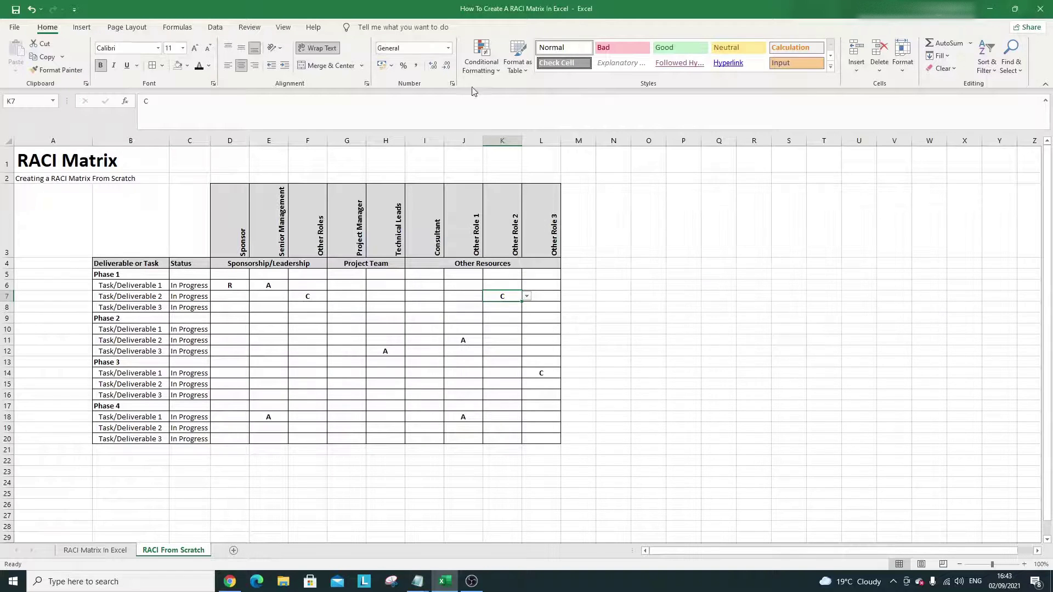
Show the conditional formatting rules for this worksheet and set the I rule to apply to D5:L20.
{"action": "left_click", "coordinate": [257, 259]}
{"action": "left_click", "coordinate": [231, 275]}
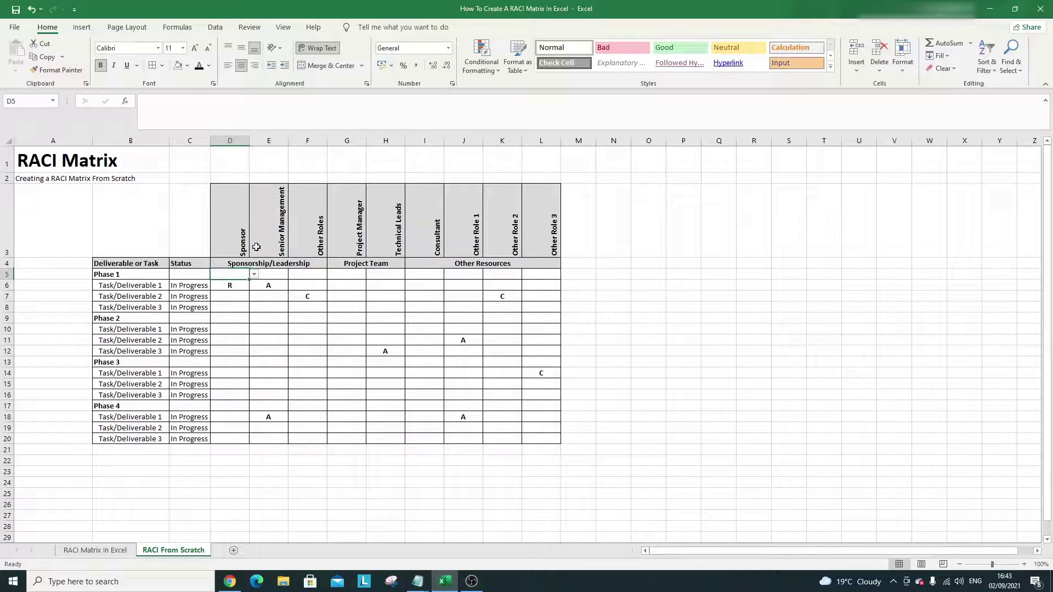
{"action": "left_click", "coordinate": [492, 52]}
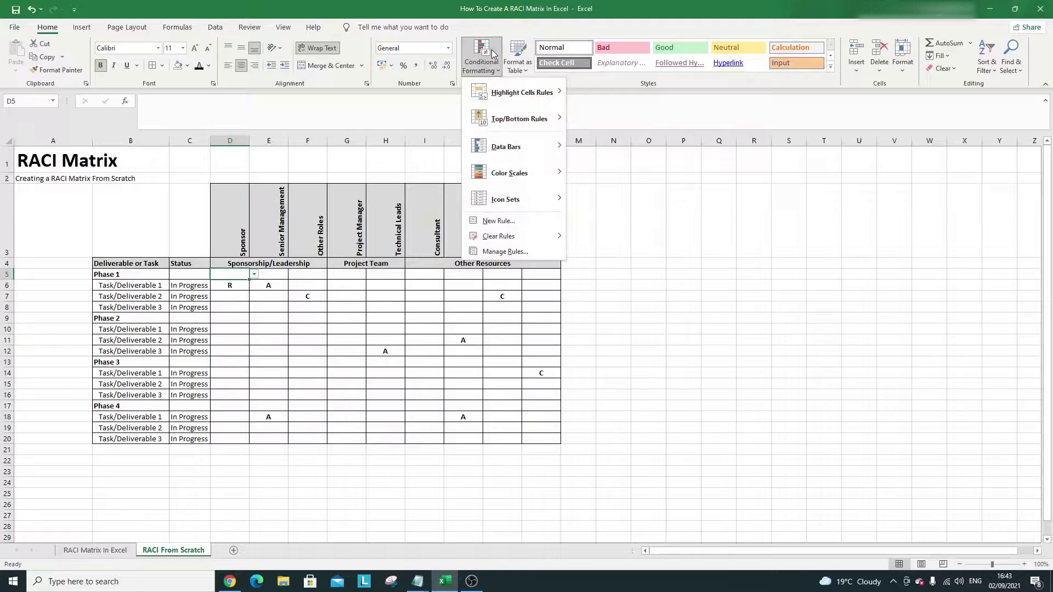
{"action": "left_click", "coordinate": [508, 252]}
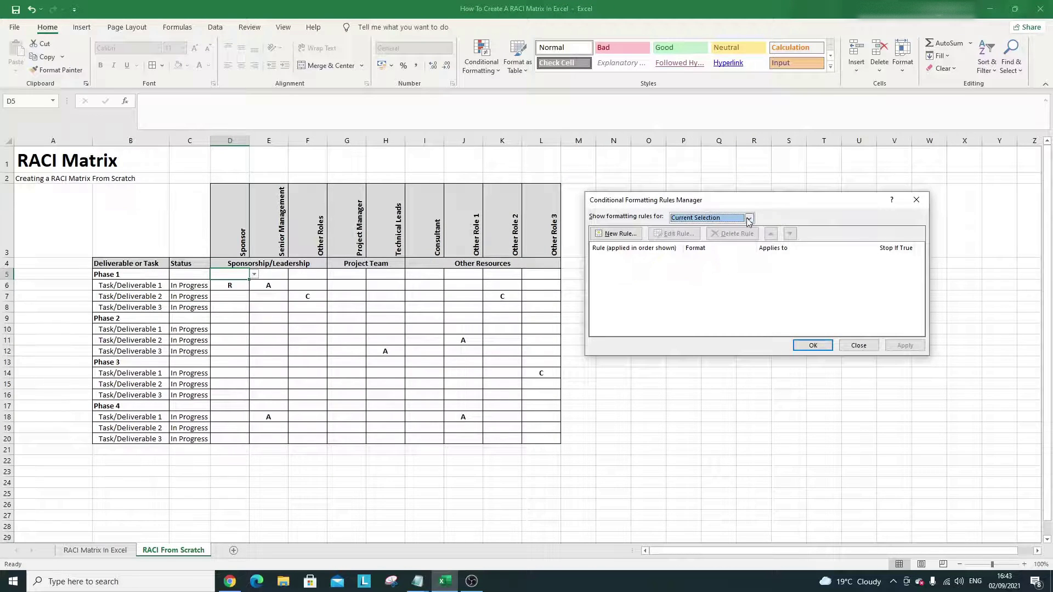
{"action": "left_click", "coordinate": [749, 217]}
{"action": "left_click", "coordinate": [728, 239]}
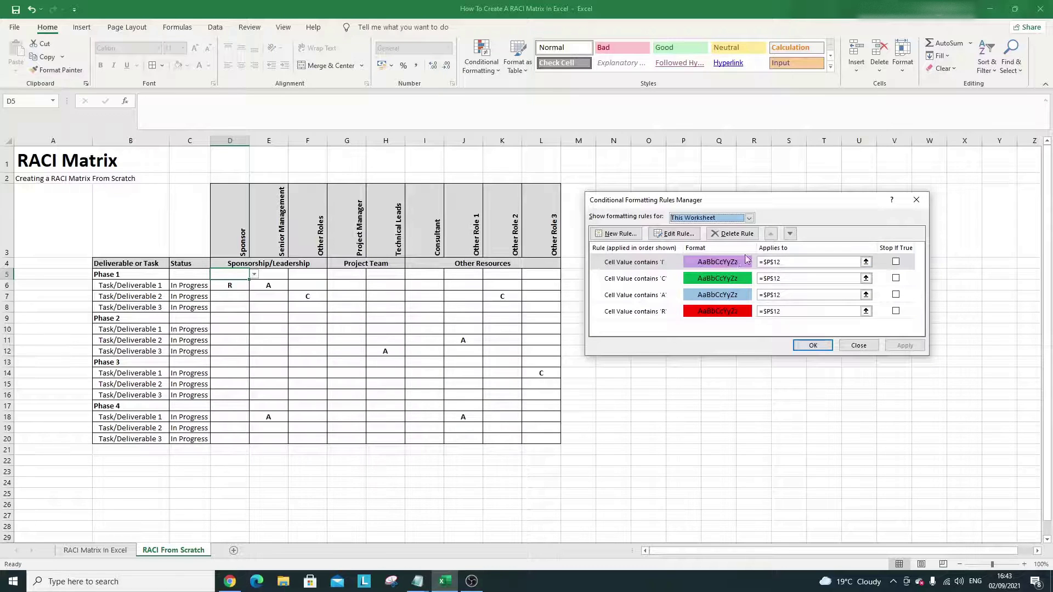
{"action": "left_click", "coordinate": [785, 261]}
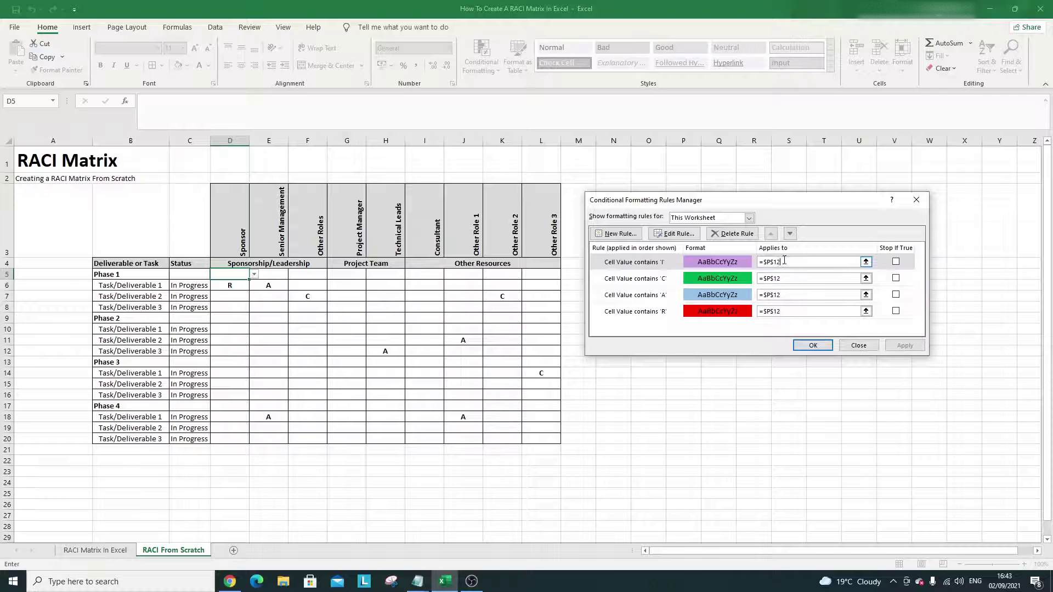
{"action": "left_click_drag", "start_coordinate": [781, 261], "coordinate": [759, 261]}
{"action": "key", "text": "BackSpace"}
{"action": "left_click_drag", "start_coordinate": [225, 272], "coordinate": [541, 439]}
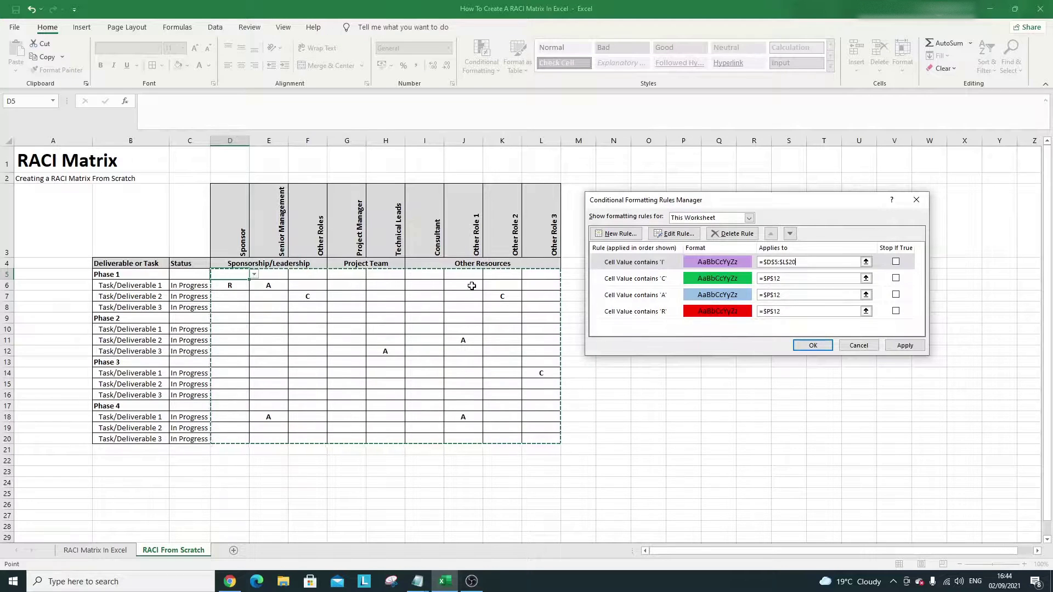
Set the C rule to apply to the assignment cells D5:L20.
{"action": "left_click", "coordinate": [792, 279]}
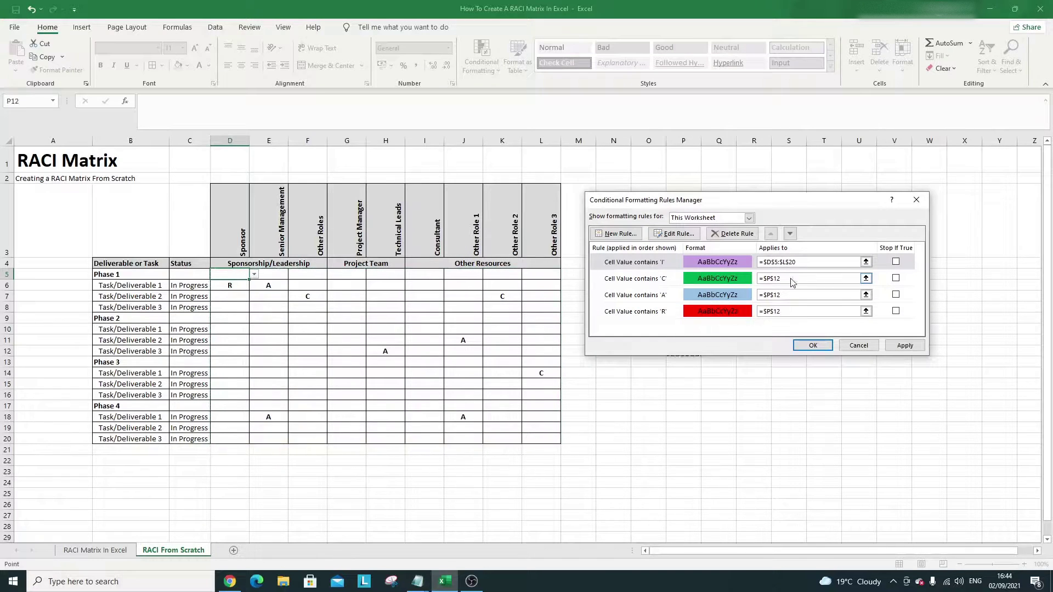
{"action": "left_click_drag", "start_coordinate": [792, 280], "coordinate": [758, 278]}
{"action": "key", "text": "BackSpace"}
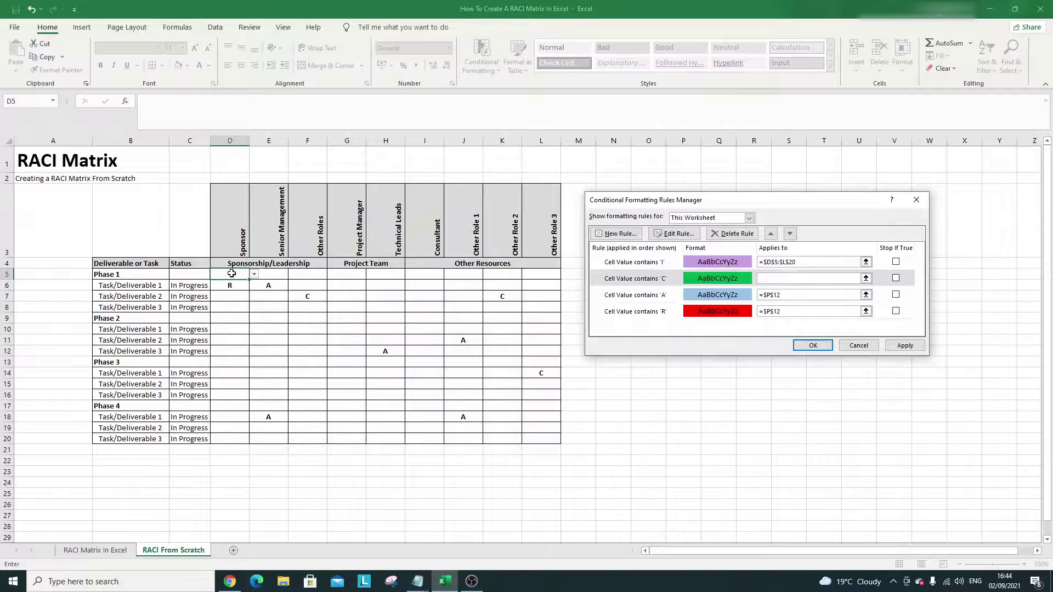
{"action": "left_click_drag", "start_coordinate": [232, 274], "coordinate": [542, 438]}
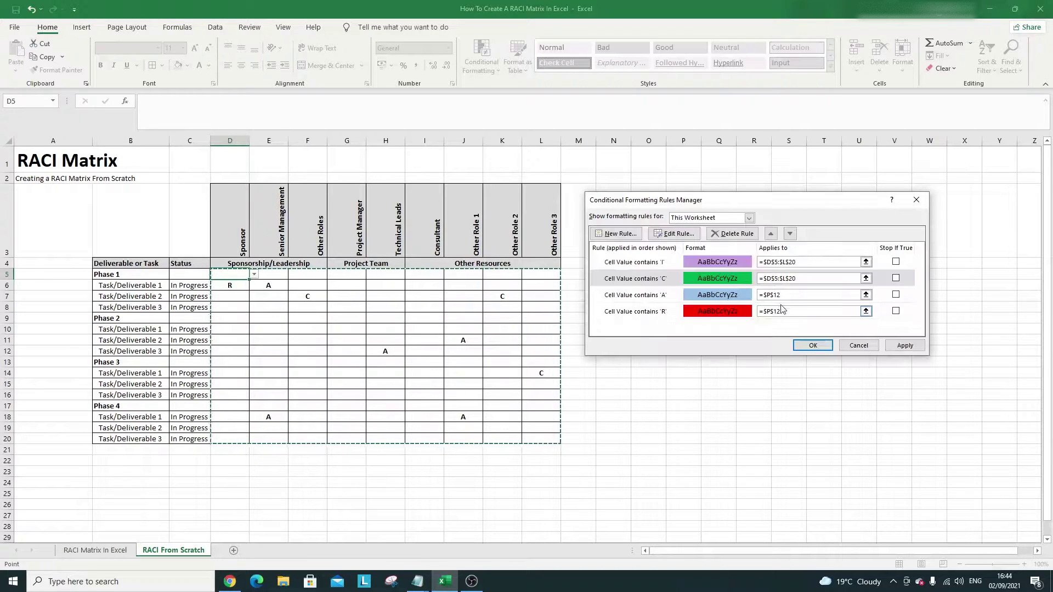
Set the A rule to apply to the assignment cells D5:L20.
{"action": "left_click_drag", "start_coordinate": [768, 294], "coordinate": [757, 295]}
{"action": "key", "text": "BackSpace"}
{"action": "left_click_drag", "start_coordinate": [232, 273], "coordinate": [542, 439]}
Set the R rule to apply to D5:L20 and apply all the updated rule ranges.
{"action": "left_click_drag", "start_coordinate": [784, 311], "coordinate": [756, 311]}
{"action": "key", "text": "BackSpace"}
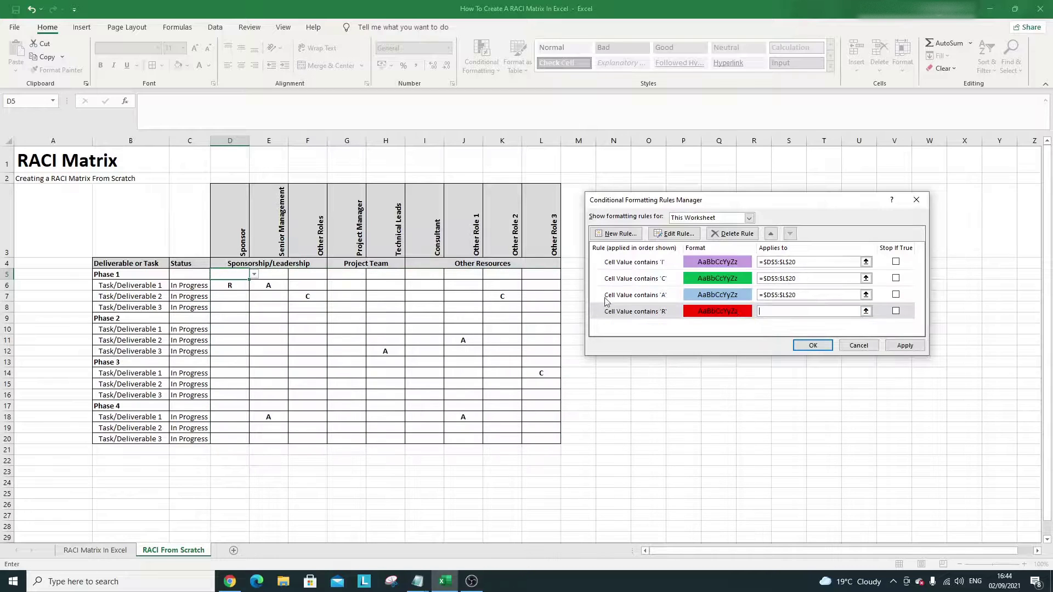
{"action": "left_click_drag", "start_coordinate": [231, 273], "coordinate": [538, 436]}
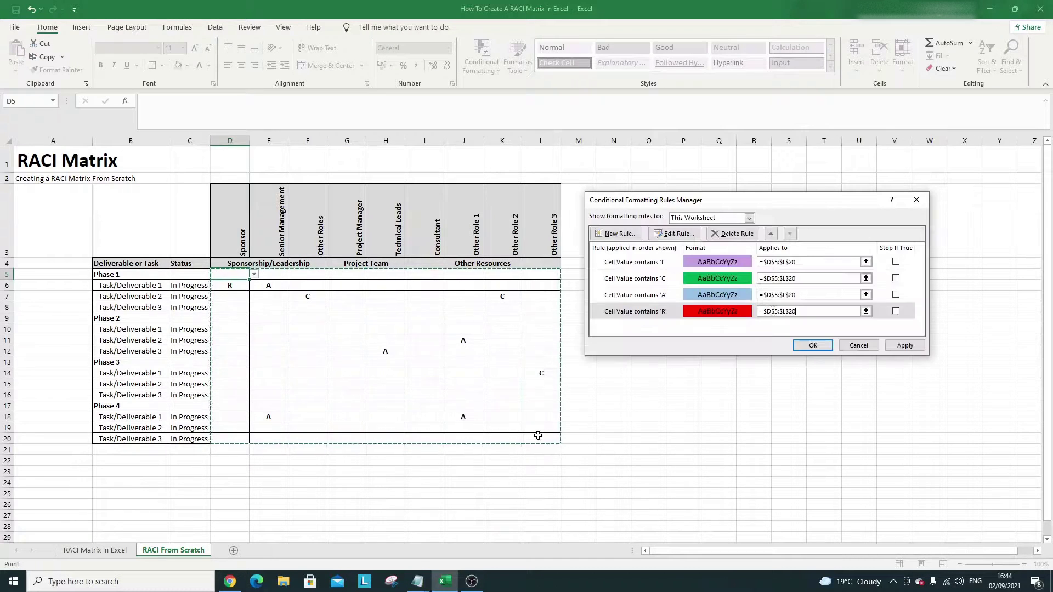
{"action": "left_click", "coordinate": [909, 346]}
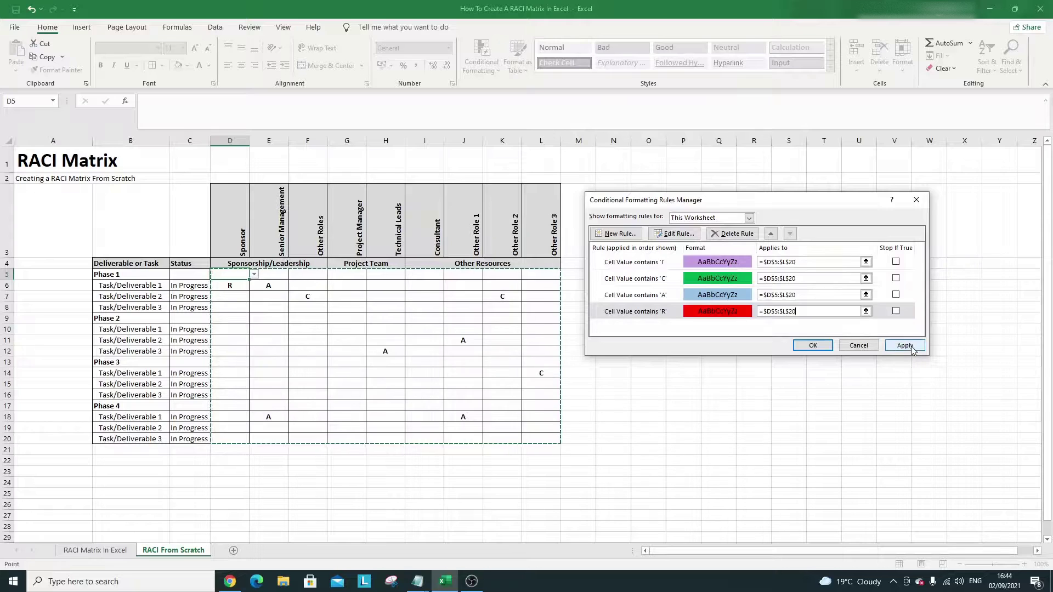
{"action": "left_click", "coordinate": [813, 345]}
{"action": "left_click", "coordinate": [528, 295]}
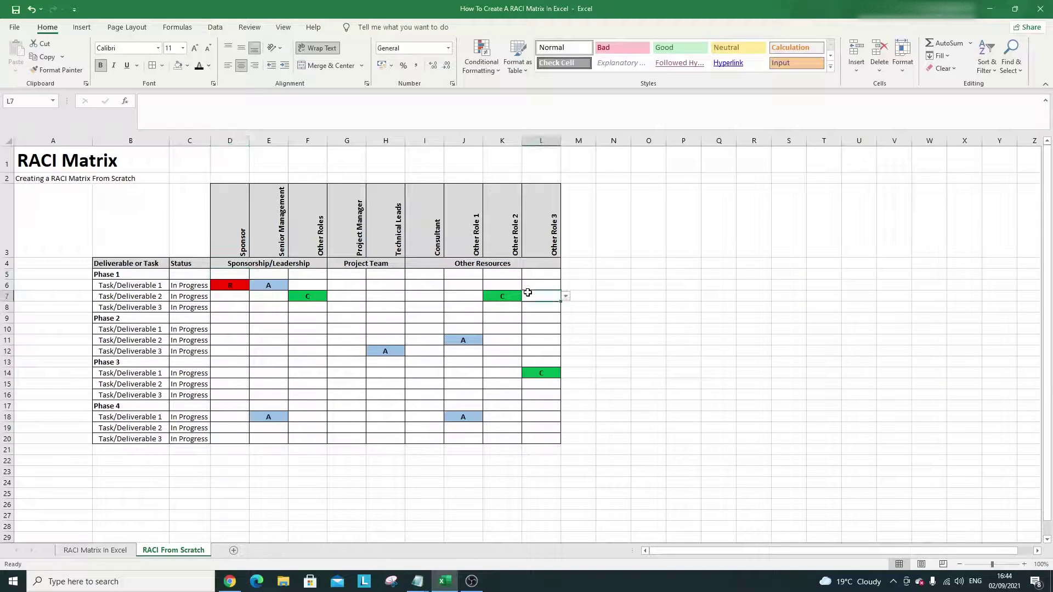
{"action": "left_click", "coordinate": [490, 72]}
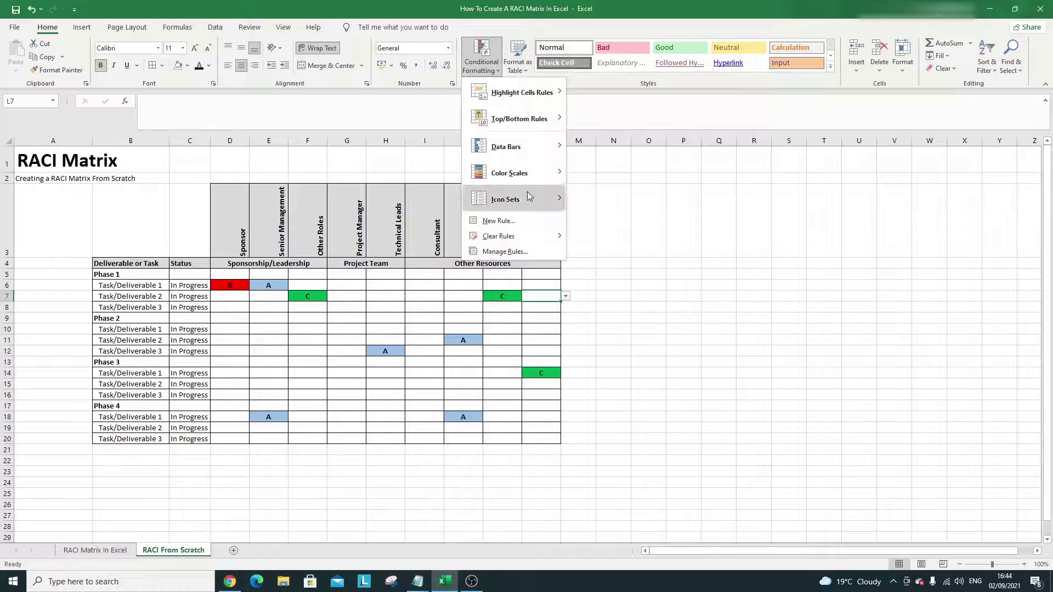
{"action": "left_click", "coordinate": [529, 250]}
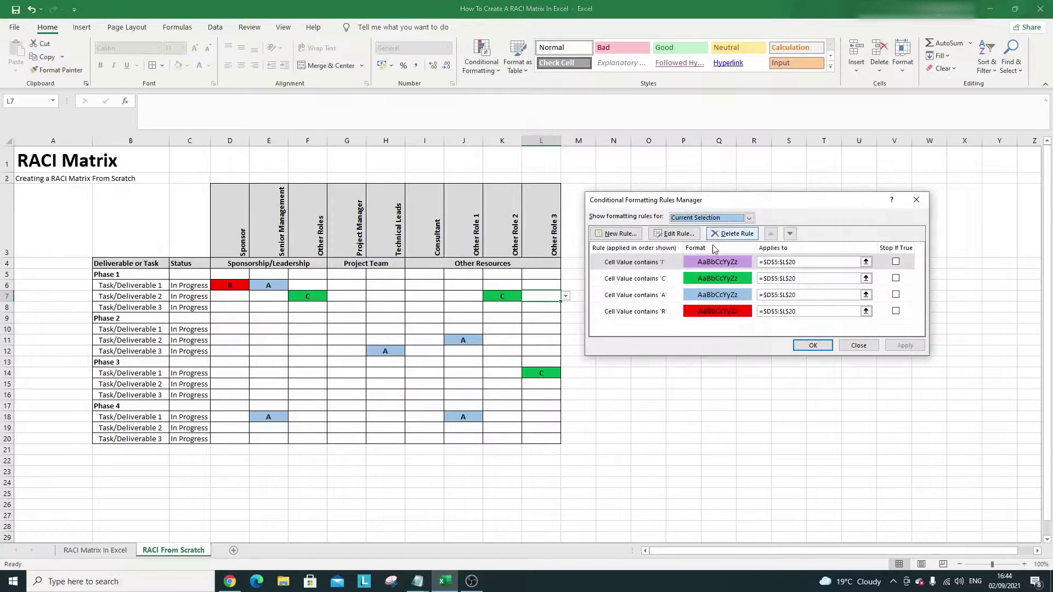
{"action": "left_click", "coordinate": [629, 234]}
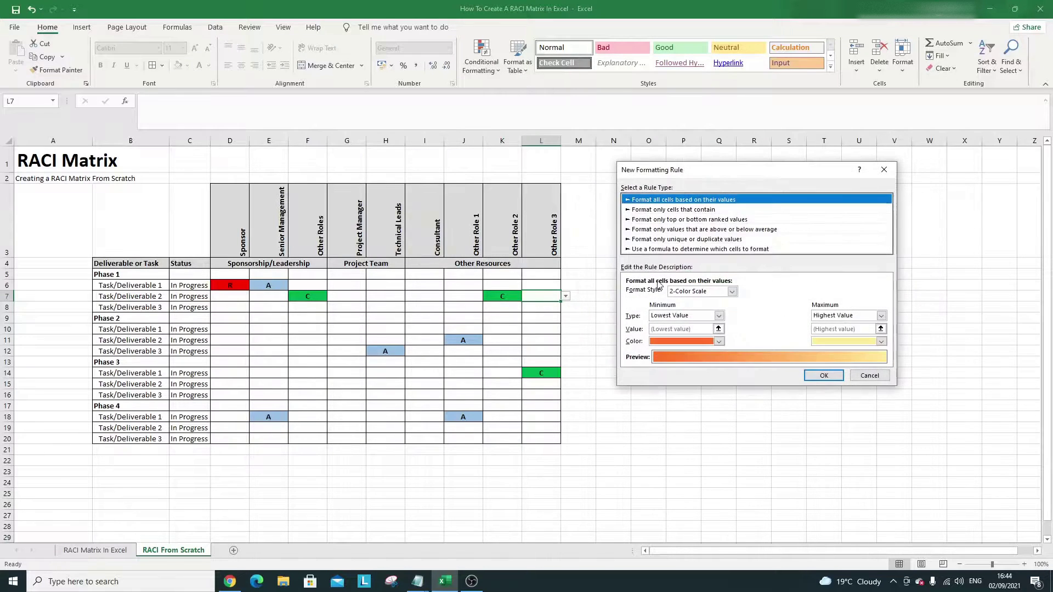
{"action": "left_click", "coordinate": [662, 211]}
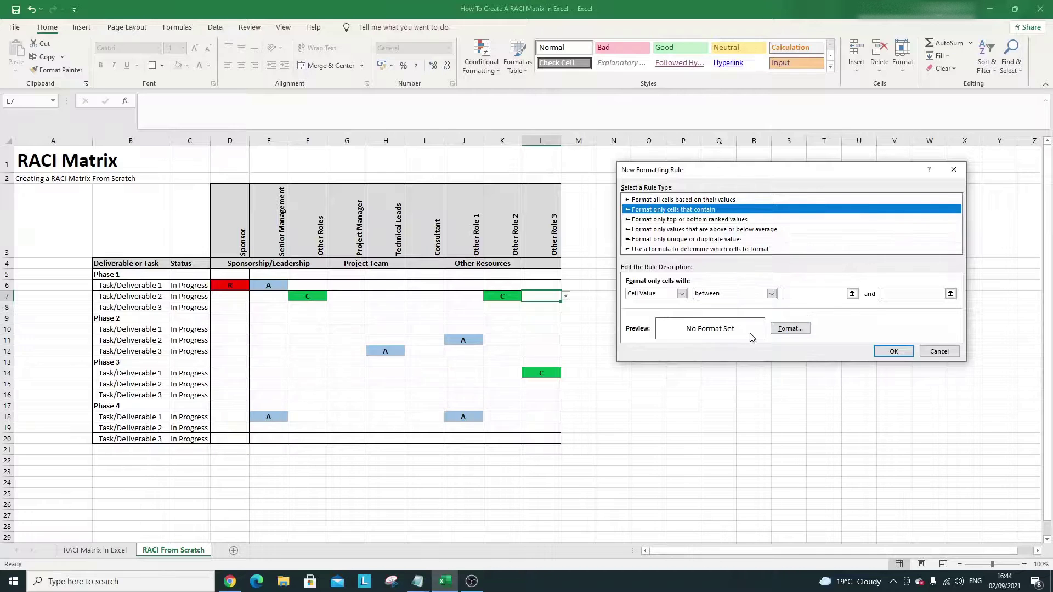
{"action": "left_click", "coordinate": [790, 328]}
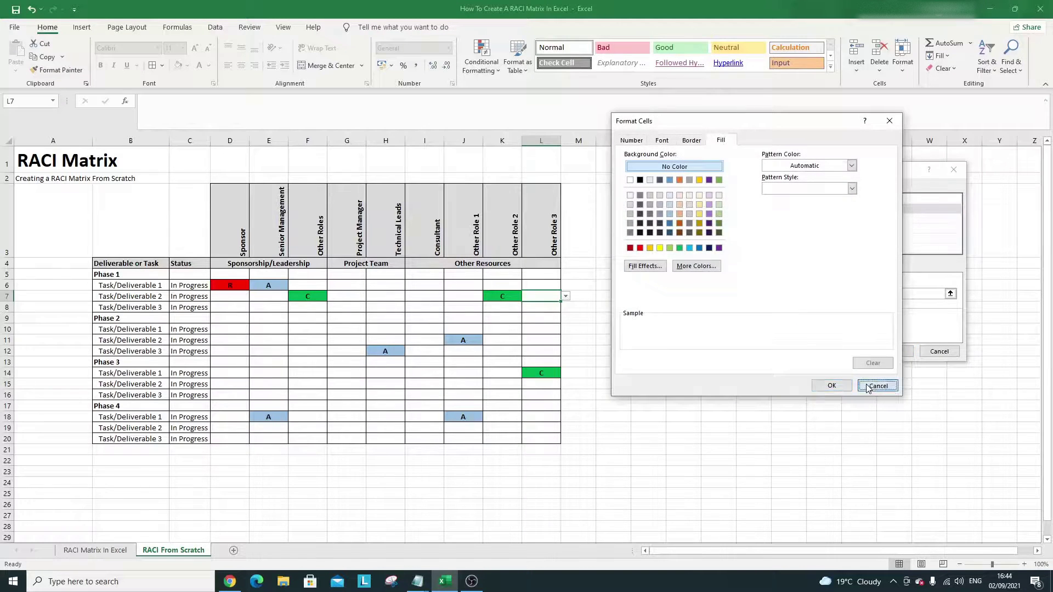
{"action": "left_click", "coordinate": [868, 387]}
{"action": "left_click", "coordinate": [939, 351]}
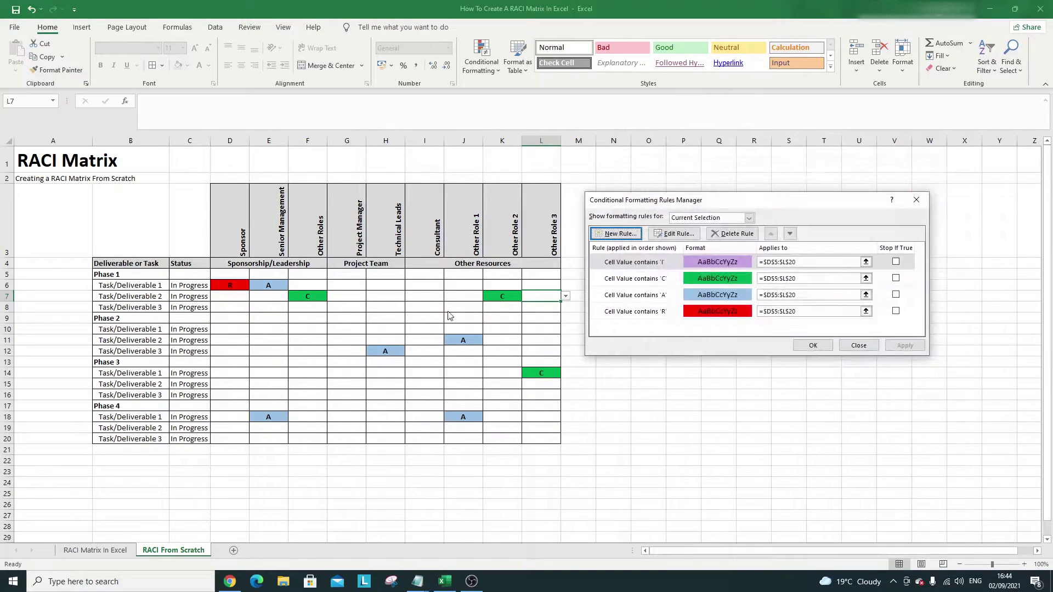
{"action": "left_click", "coordinate": [845, 346]}
Enter c and A as test values in O6 and O7 outside the matrix, and clear both cells.
{"action": "left_click", "coordinate": [633, 229]}
{"action": "left_click", "coordinate": [646, 283]}
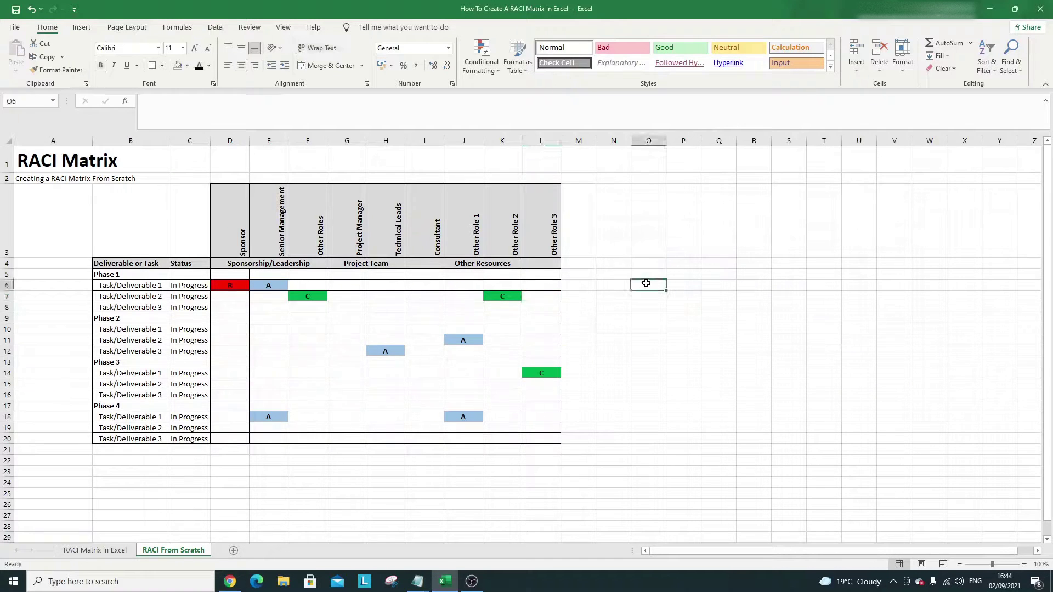
{"action": "type", "text": "c"}
{"action": "key", "text": "Return"}
{"action": "type", "text": "A"}
{"action": "key", "text": "Return"}
{"action": "key", "text": "Up"}
{"action": "key", "text": "Up"}
{"action": "key", "text": "BackSpace"}
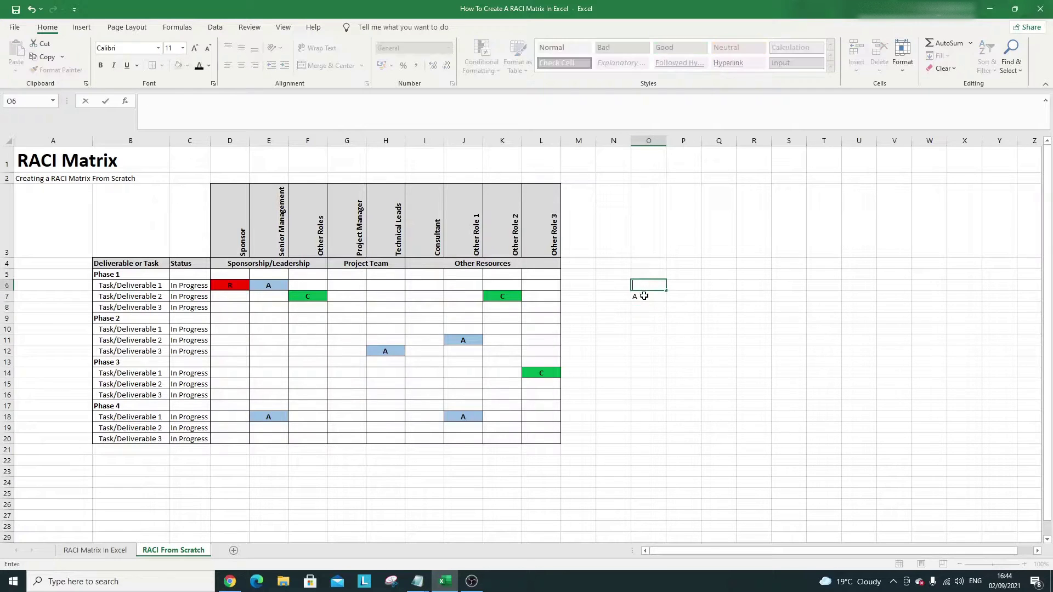
{"action": "left_click", "coordinate": [674, 342]}
{"action": "left_click", "coordinate": [584, 328]}
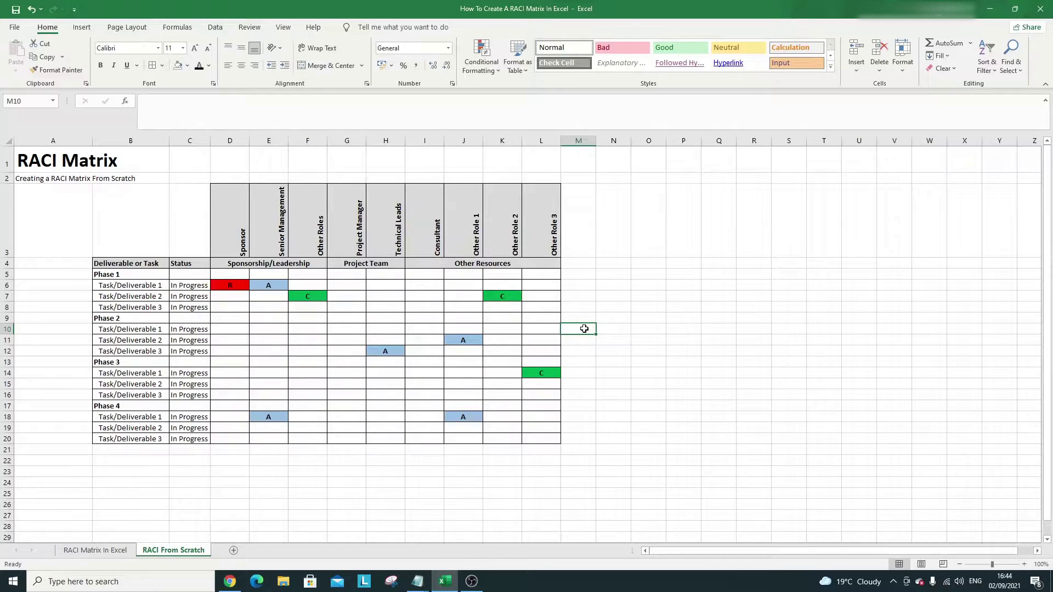
Set the font of the whole worksheet to Aharoni.
{"action": "left_click", "coordinate": [9, 140]}
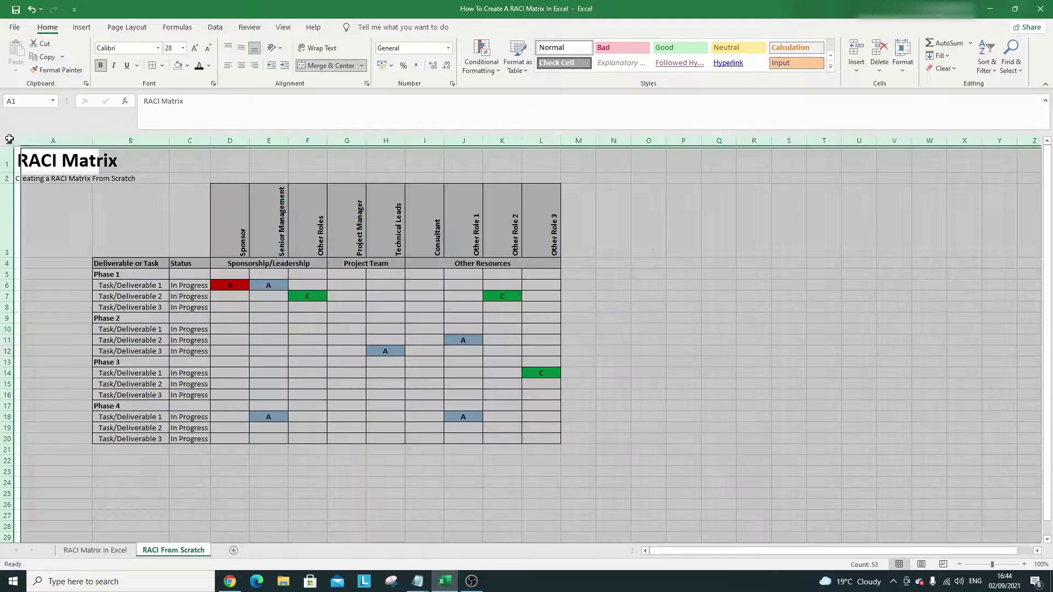
{"action": "left_click", "coordinate": [158, 48]}
{"action": "left_click", "coordinate": [159, 142]}
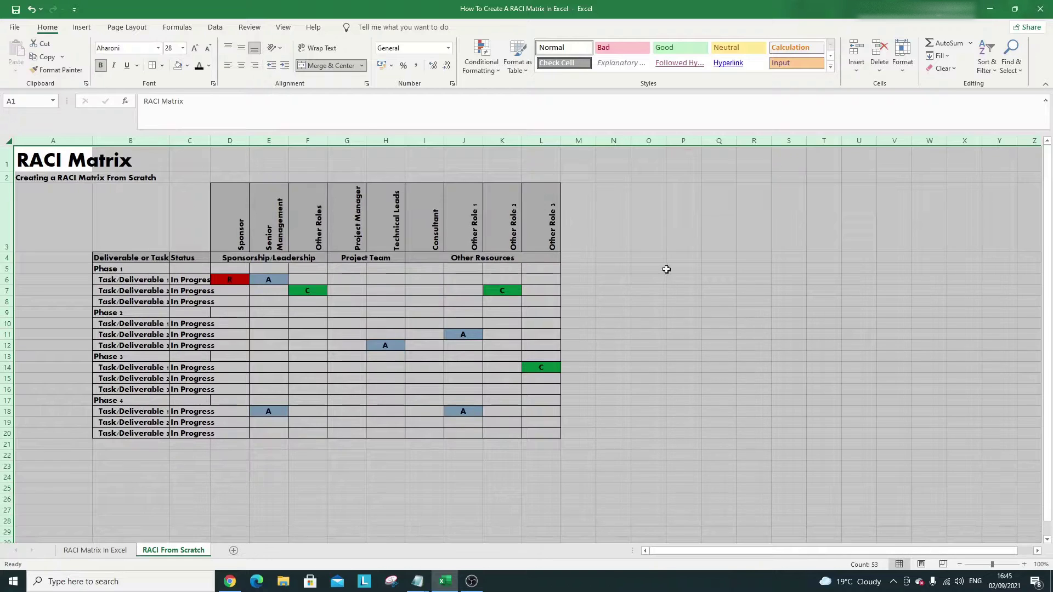
{"action": "left_click", "coordinate": [666, 269]}
Set the font of the whole worksheet to Arial Nova Light and auto-fit the widths of columns B and C.
{"action": "left_click", "coordinate": [9, 140]}
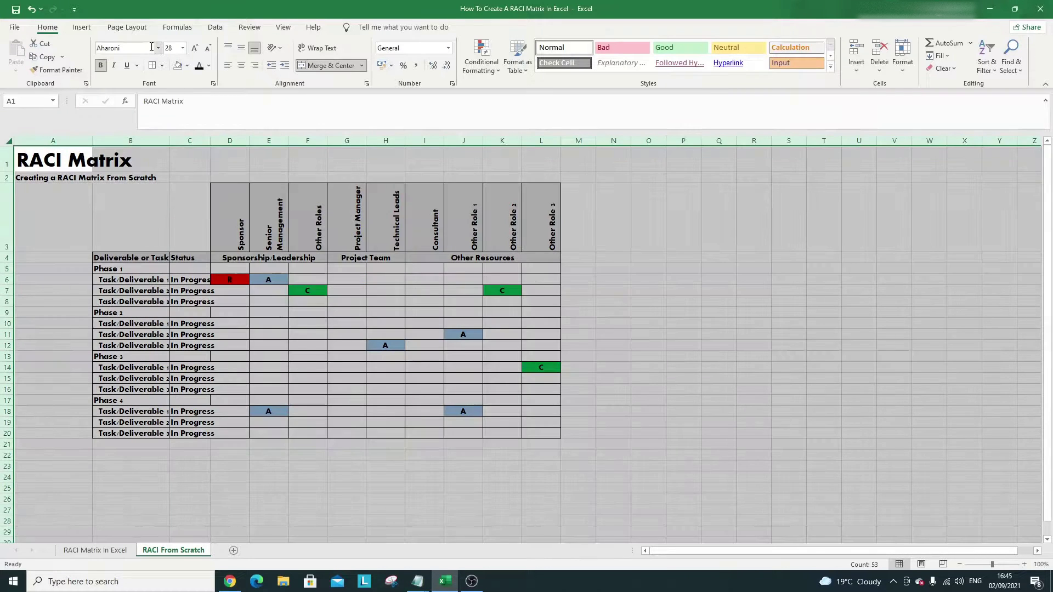
{"action": "left_click", "coordinate": [158, 49]}
{"action": "left_click", "coordinate": [177, 250]}
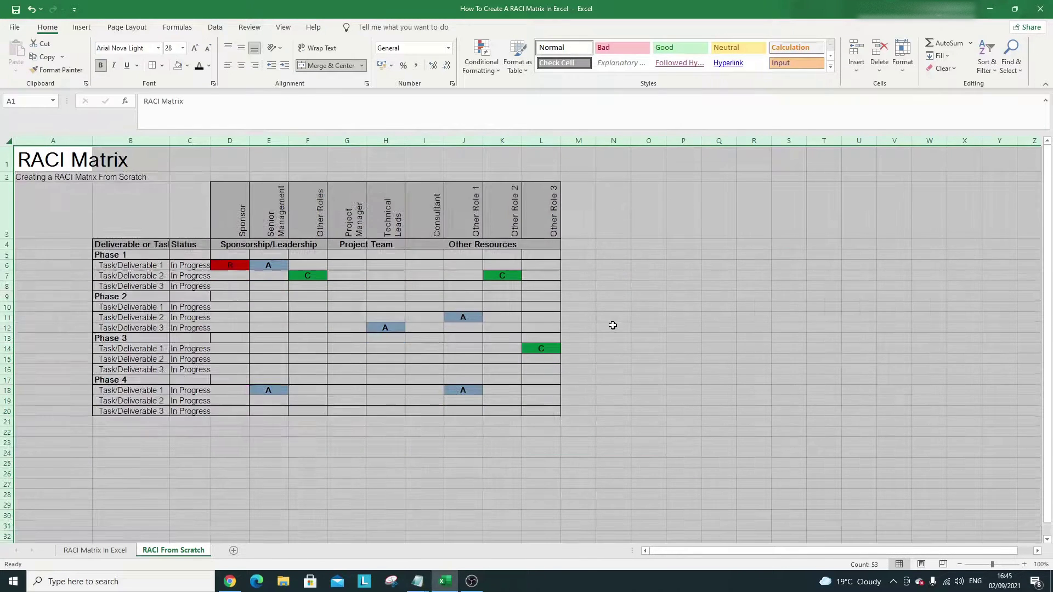
{"action": "left_click", "coordinate": [615, 327]}
{"action": "double_click", "coordinate": [177, 141]}
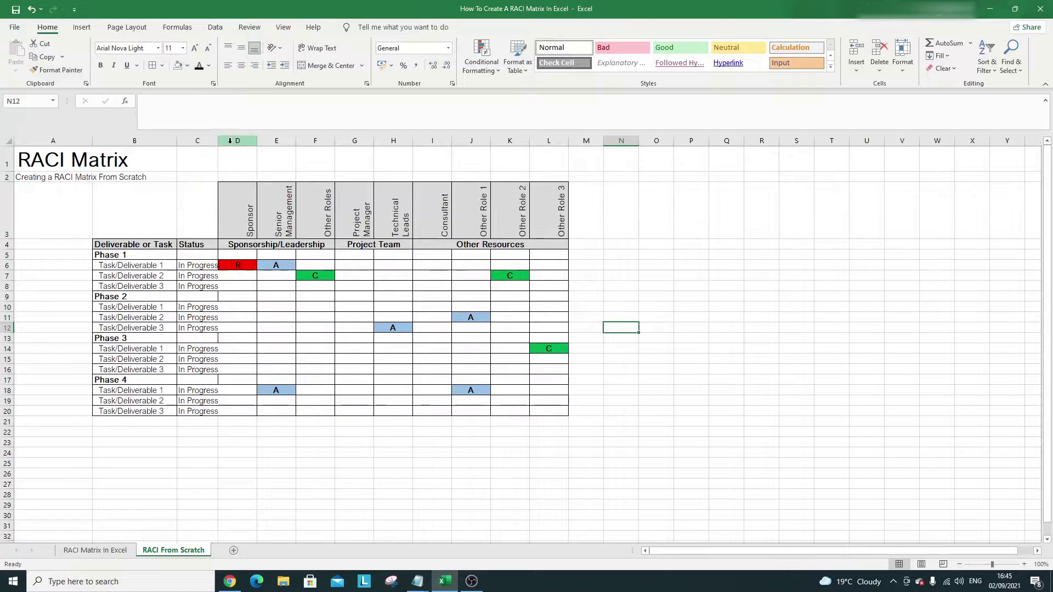
{"action": "double_click", "coordinate": [218, 140]}
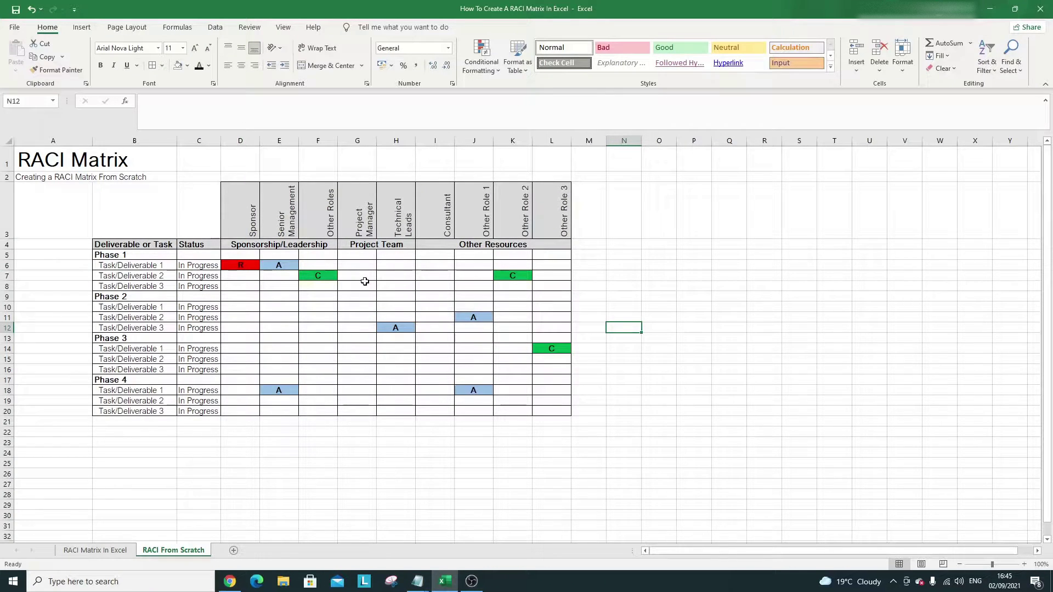
Examine the finished template on the RACI Matrix In Excel sheet, including its legend definitions and Phase 1 assignments.
{"action": "left_click", "coordinate": [95, 550]}
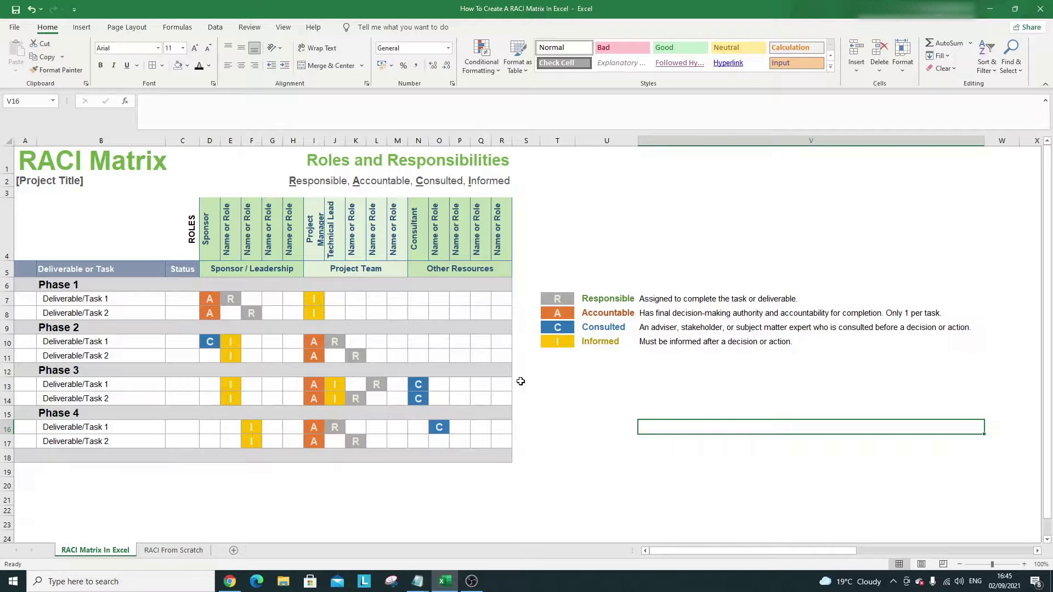
{"action": "left_click_drag", "start_coordinate": [641, 305], "coordinate": [658, 342]}
{"action": "left_click", "coordinate": [658, 388]}
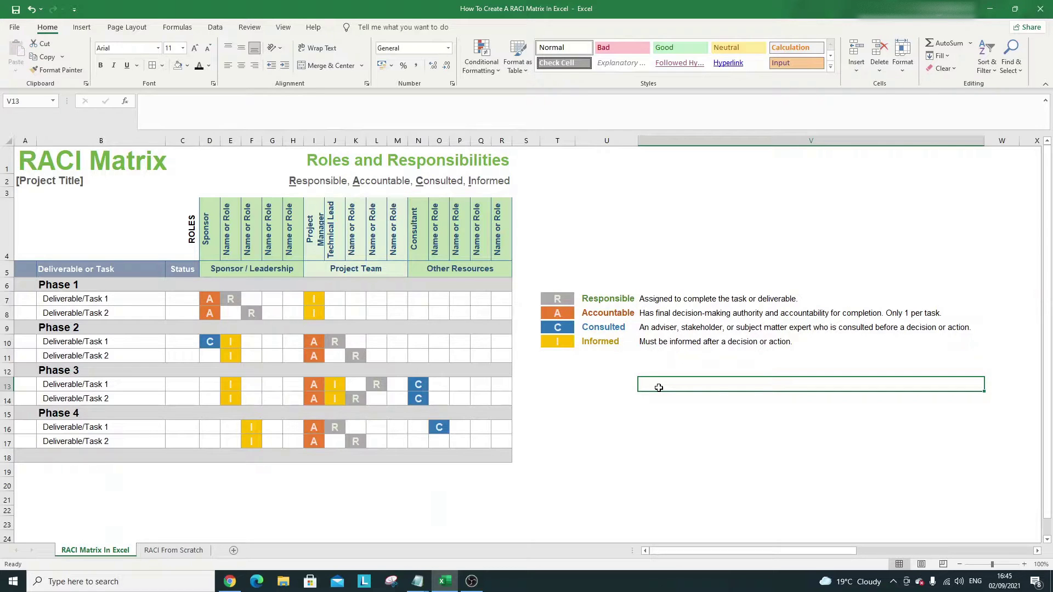
{"action": "left_click", "coordinate": [211, 300]}
{"action": "left_click", "coordinate": [224, 301]}
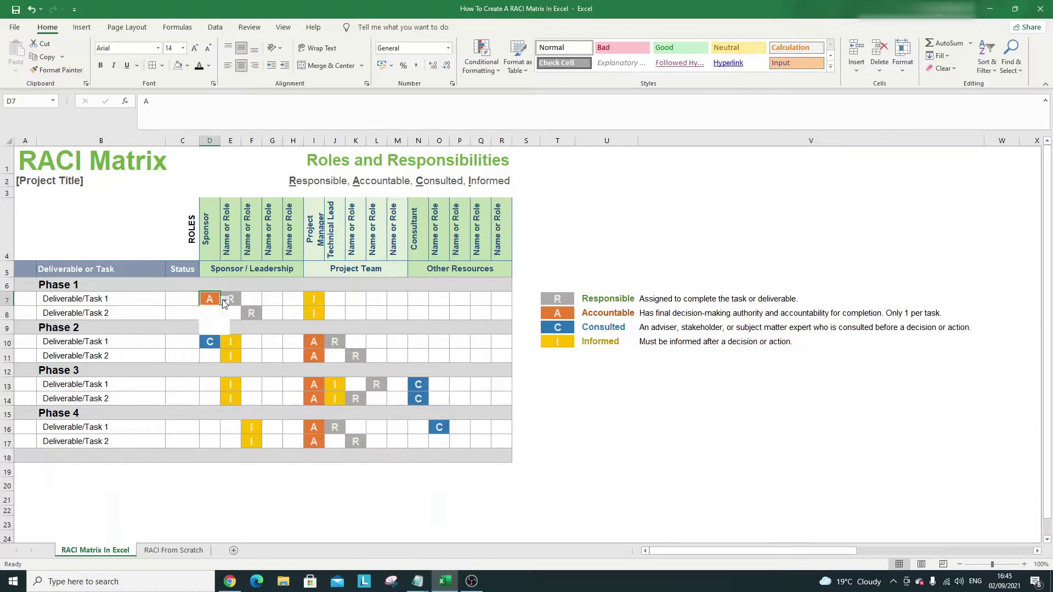
{"action": "left_click", "coordinate": [120, 287]}
{"action": "left_click", "coordinate": [124, 302]}
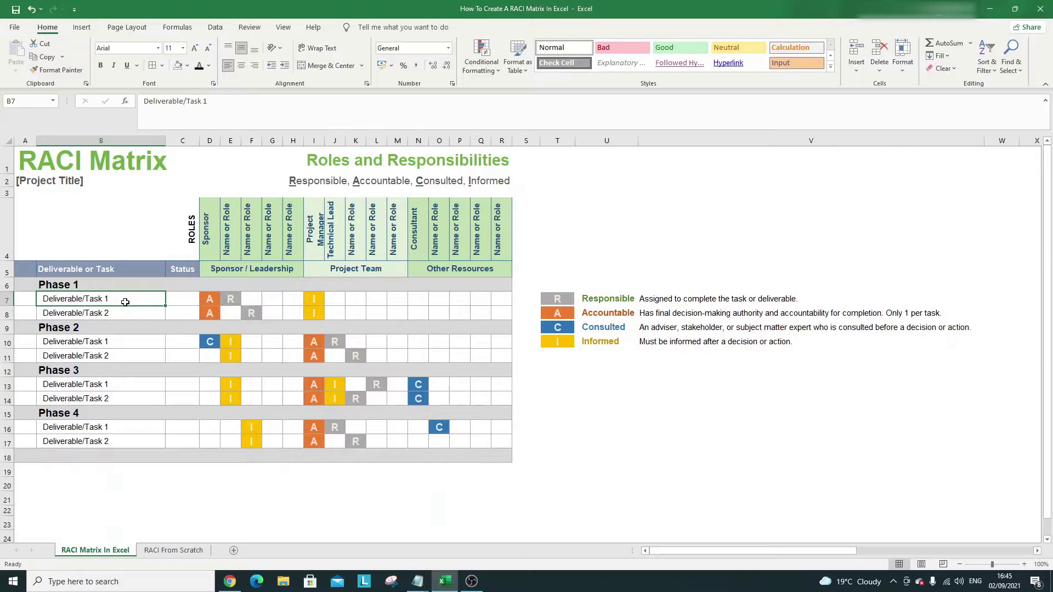
{"action": "left_click", "coordinate": [594, 371]}
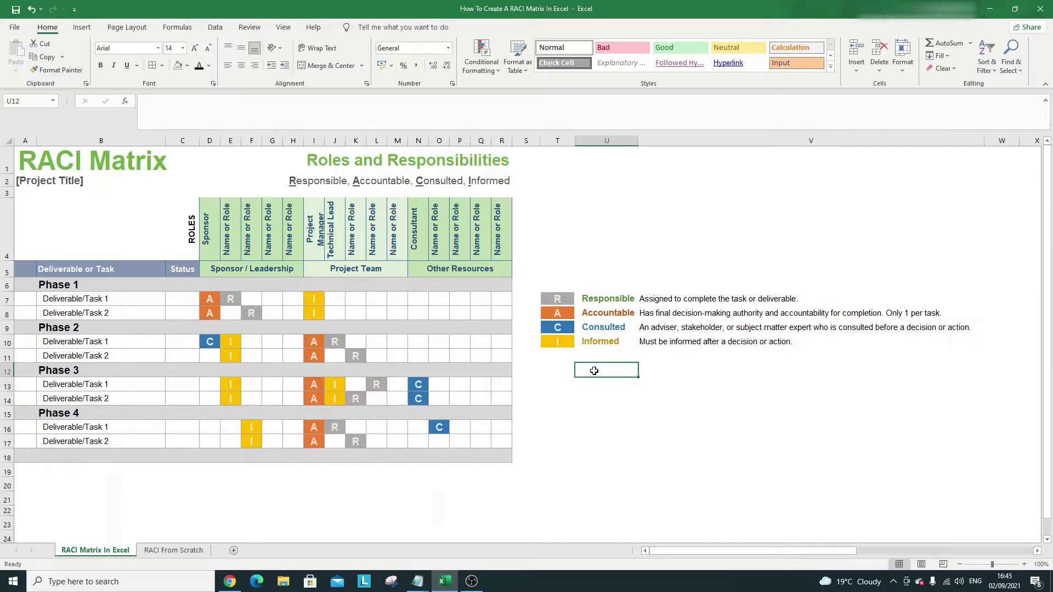